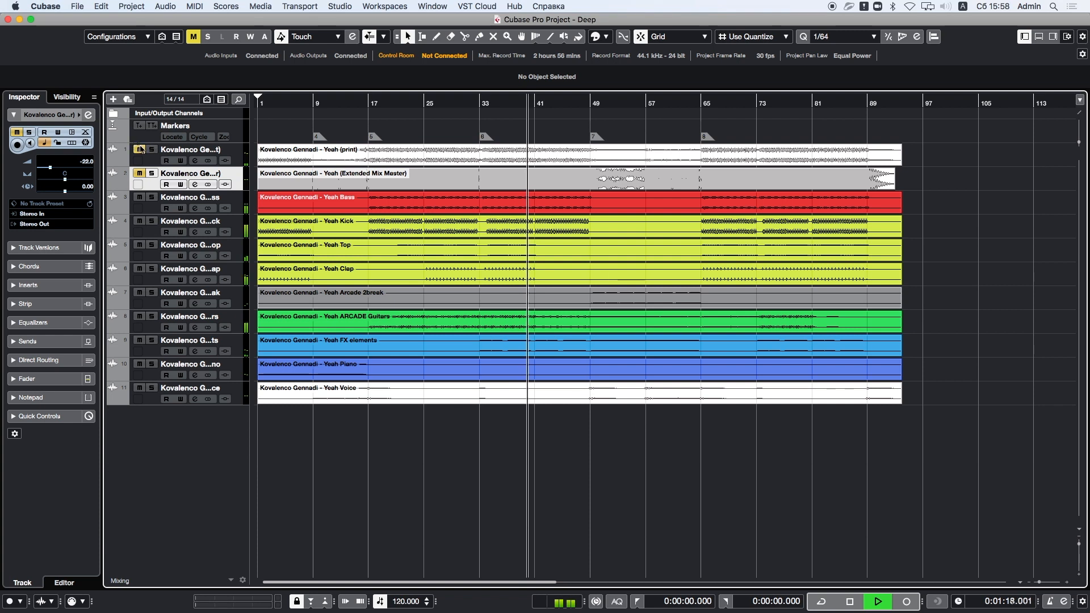
- Compare the (print) track against the stems during playback by toggling its solo on and off twice
click(152, 150)
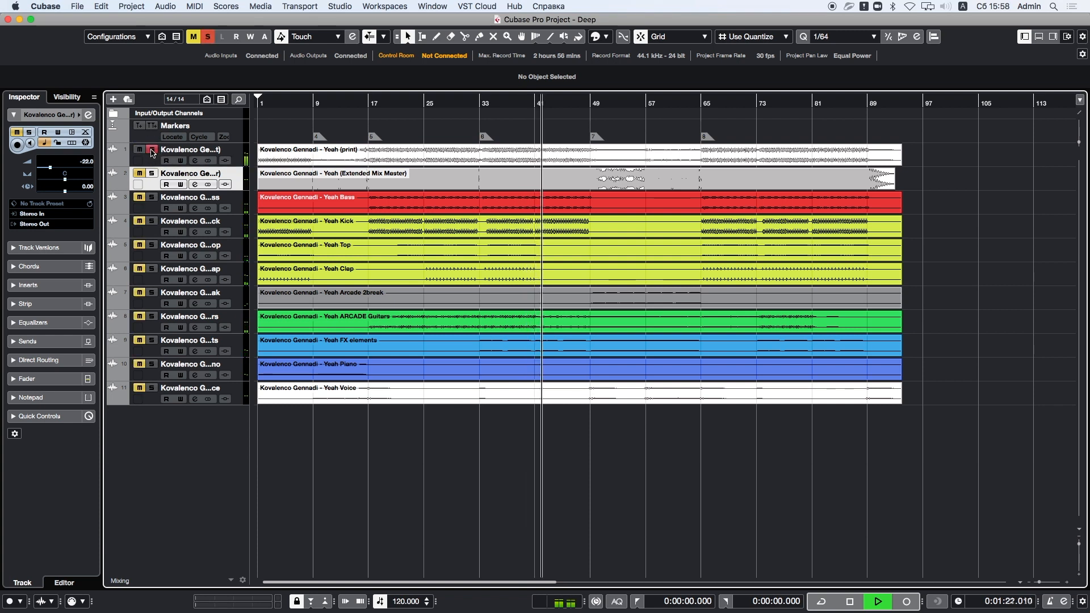
click(152, 150)
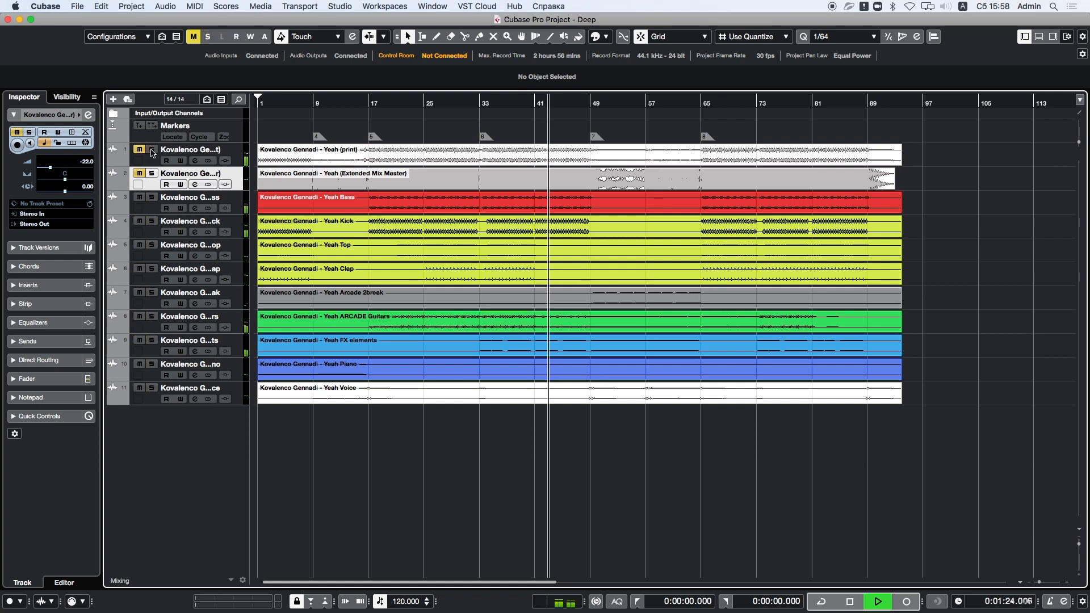
click(152, 151)
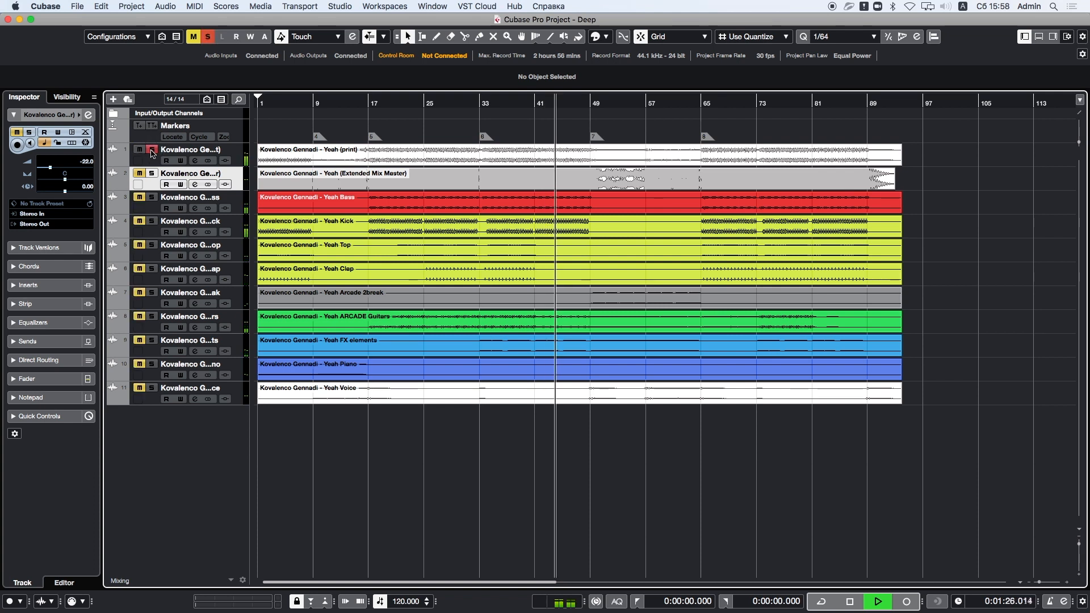
click(153, 150)
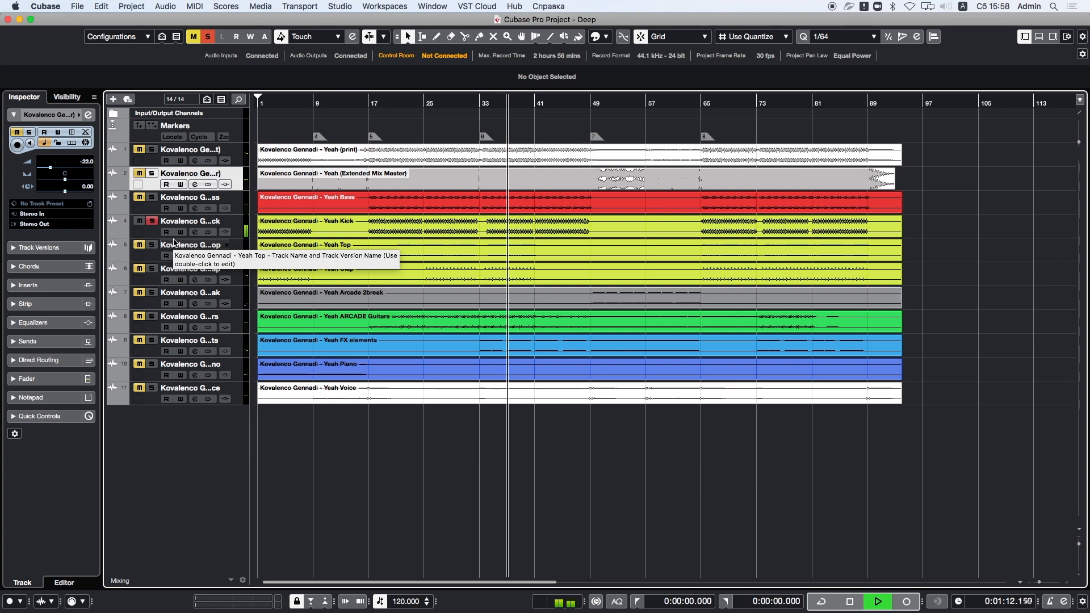
- Select the soloed Kick track and add the Bass, Top and Clap tracks to the solo during playback
click(154, 235)
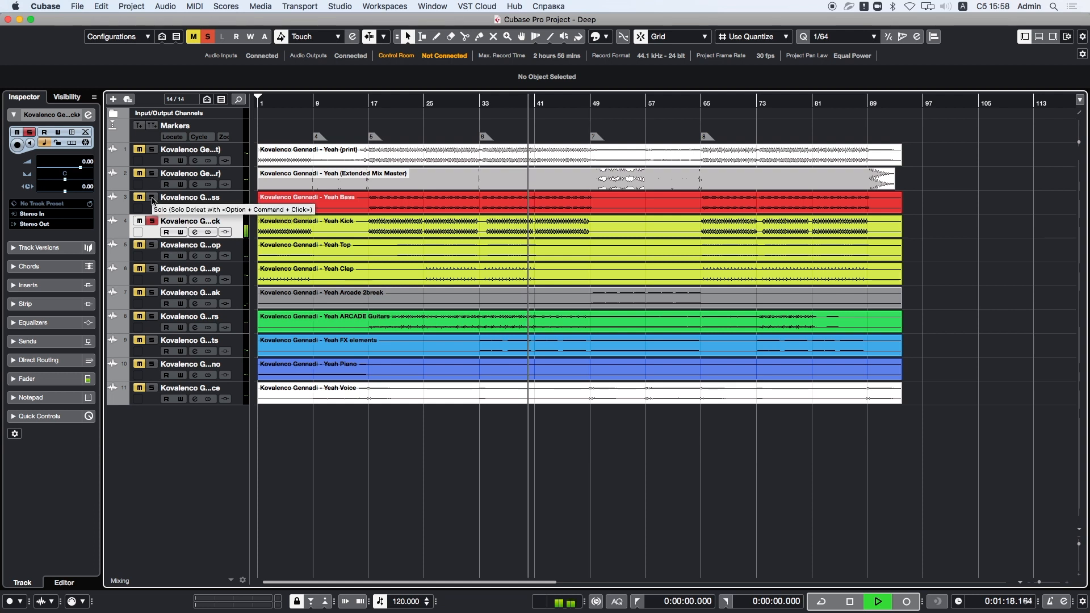
click(153, 198)
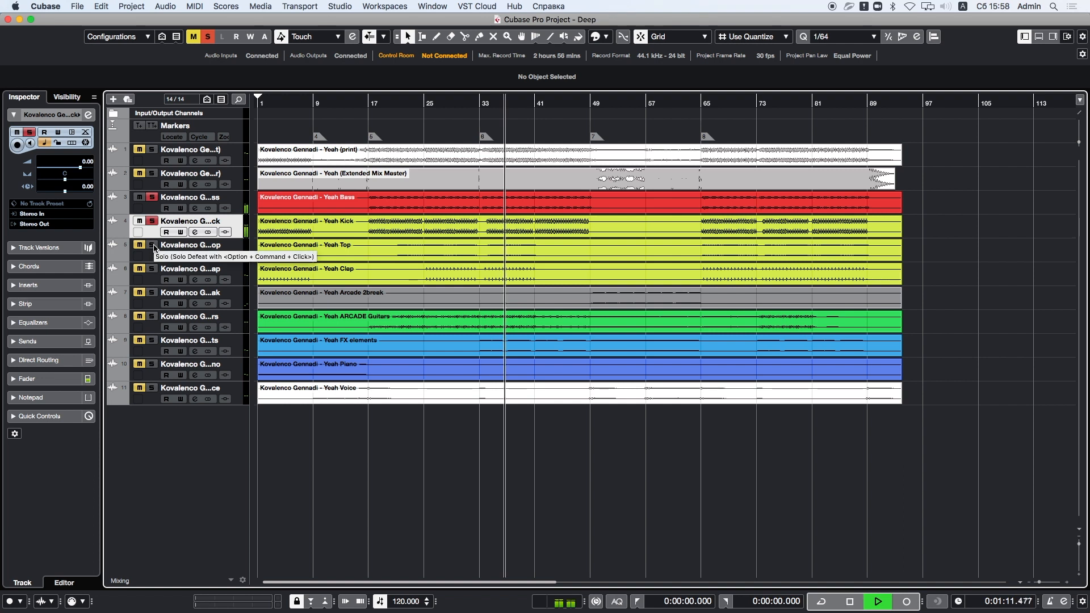
click(153, 245)
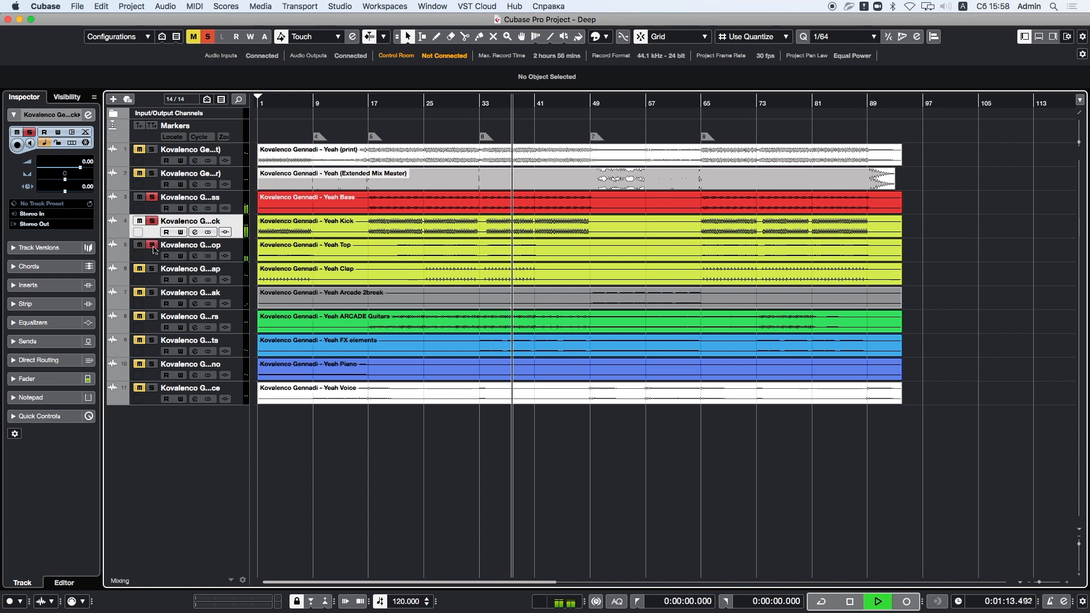
click(153, 271)
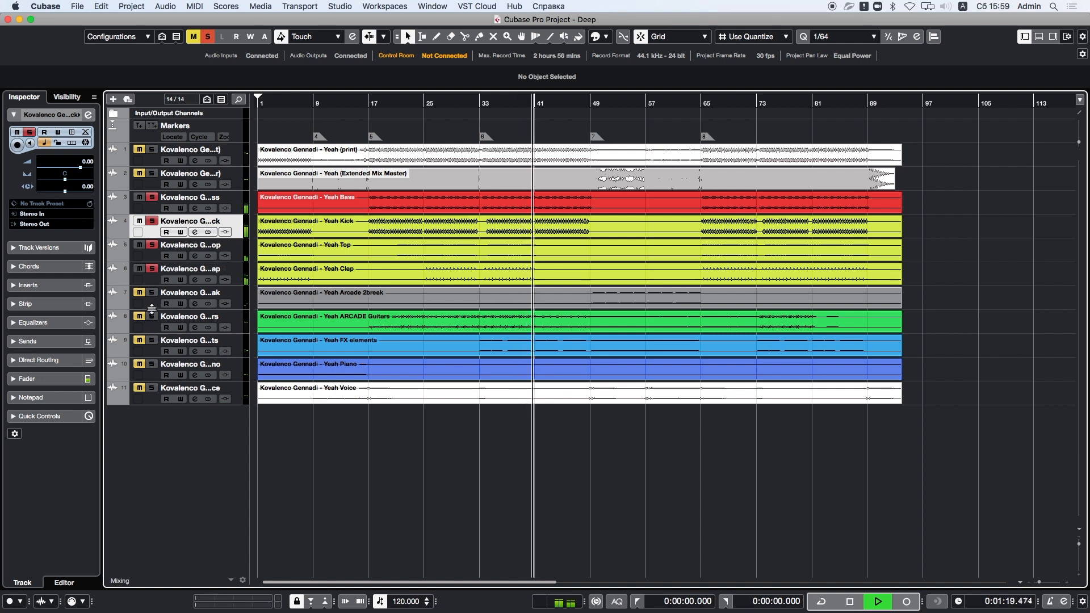
- Add the ARCADE Guitars, FX elements, Piano and Voice tracks to the solo, then stop playback
click(153, 316)
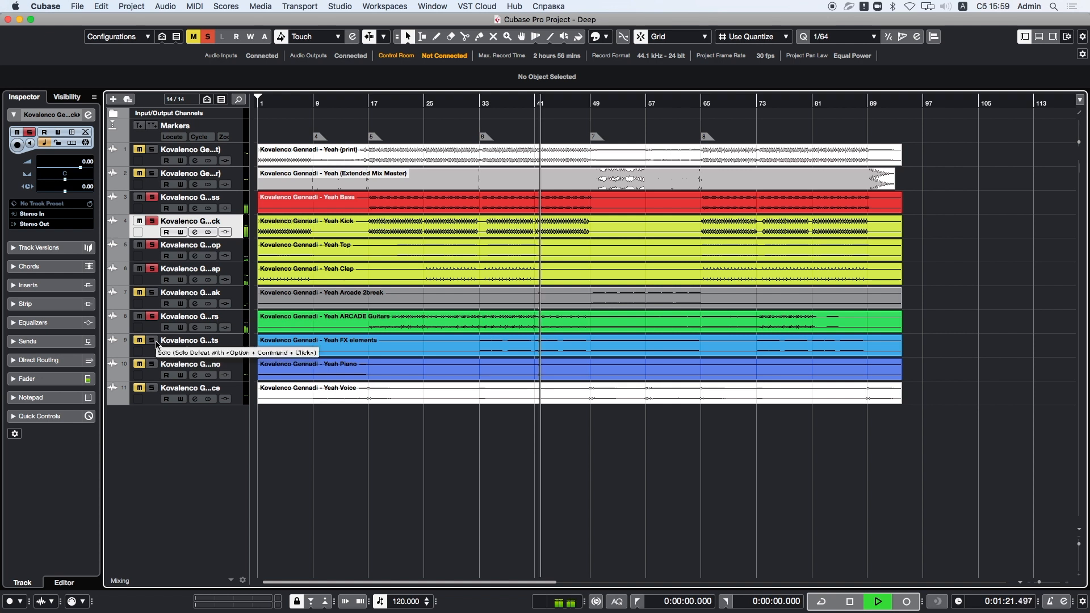
click(152, 341)
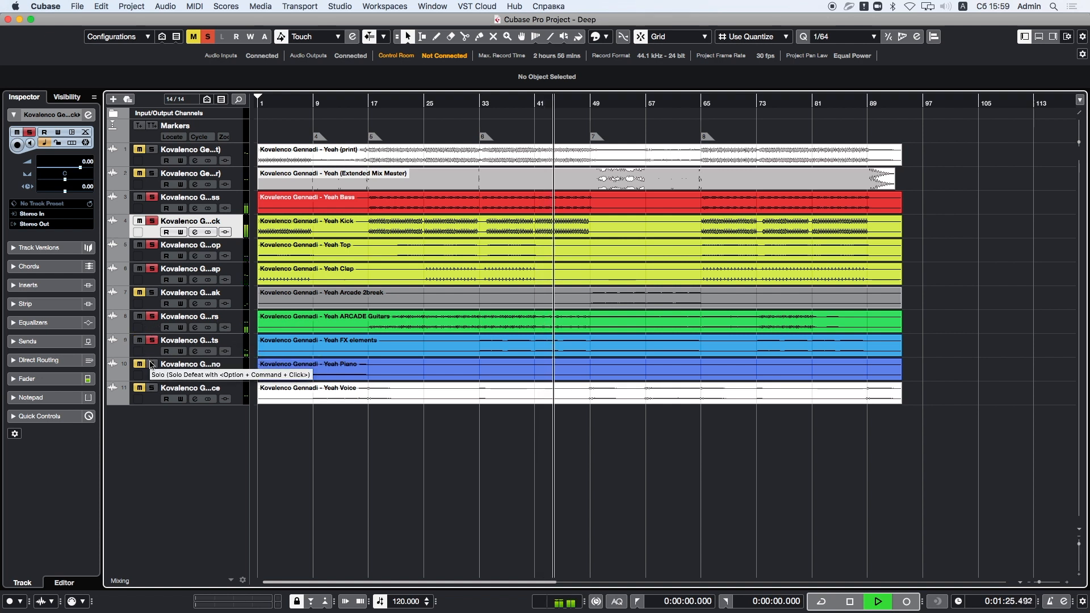
click(152, 364)
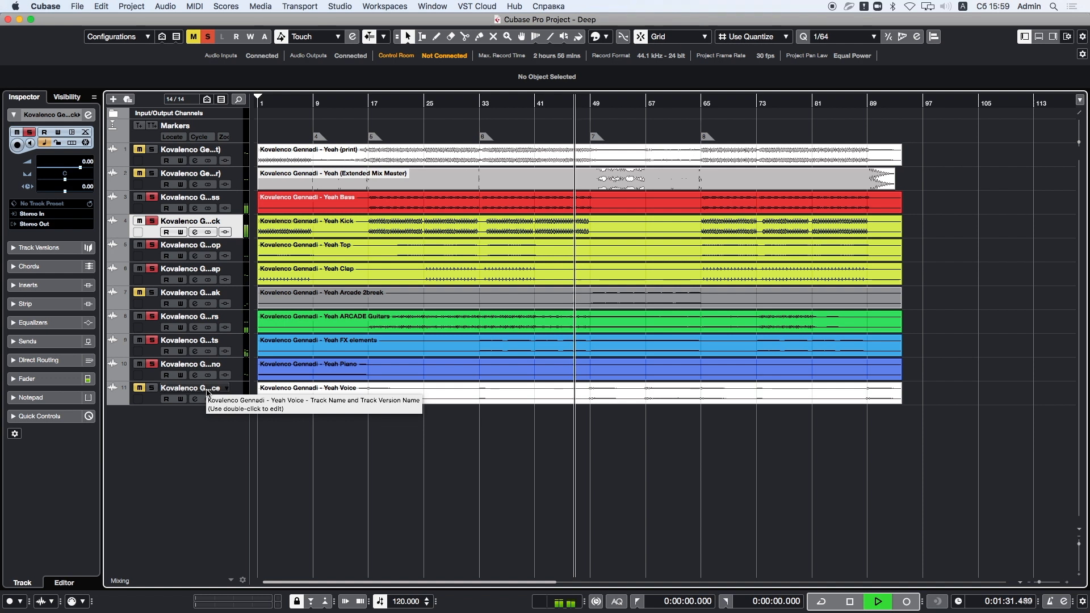
click(151, 389)
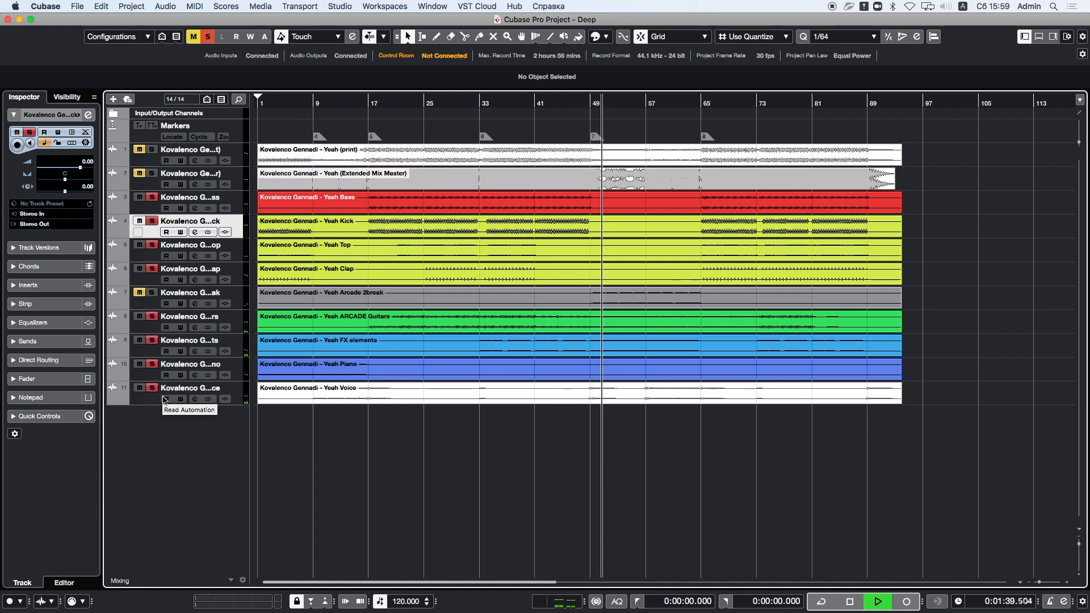
key(space)
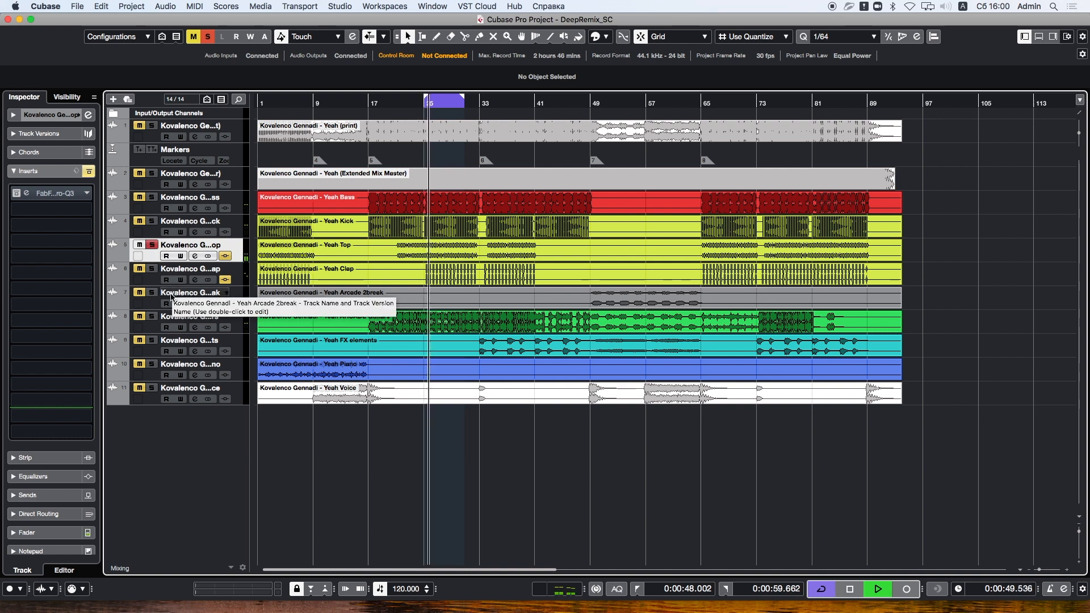
- Solo the Clap track together with Top, stop playback and open the Top track's FabFilter Pro-Q 3
click(152, 270)
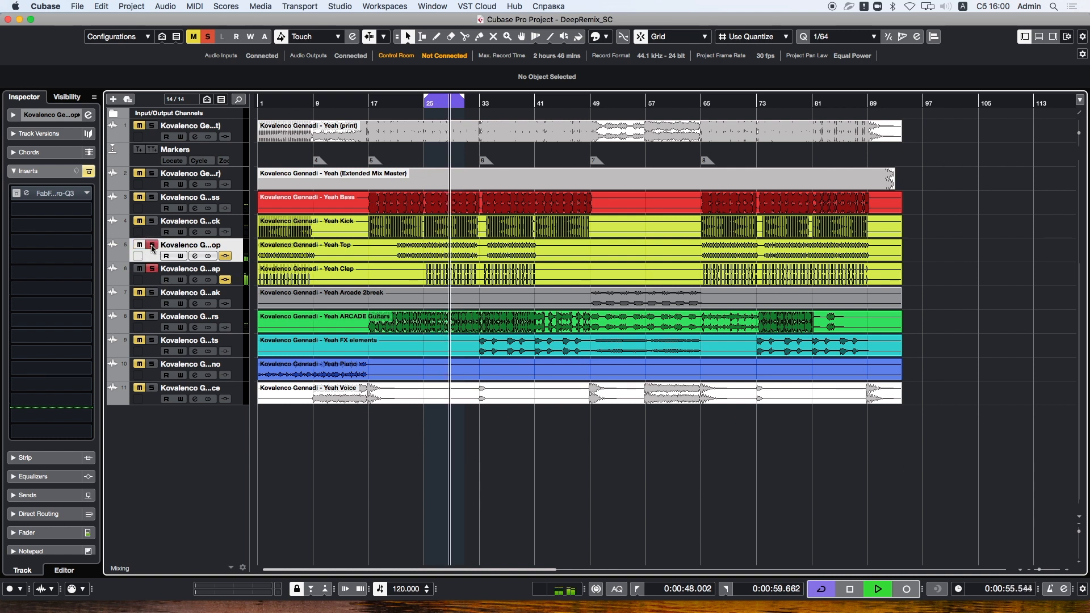
key(space)
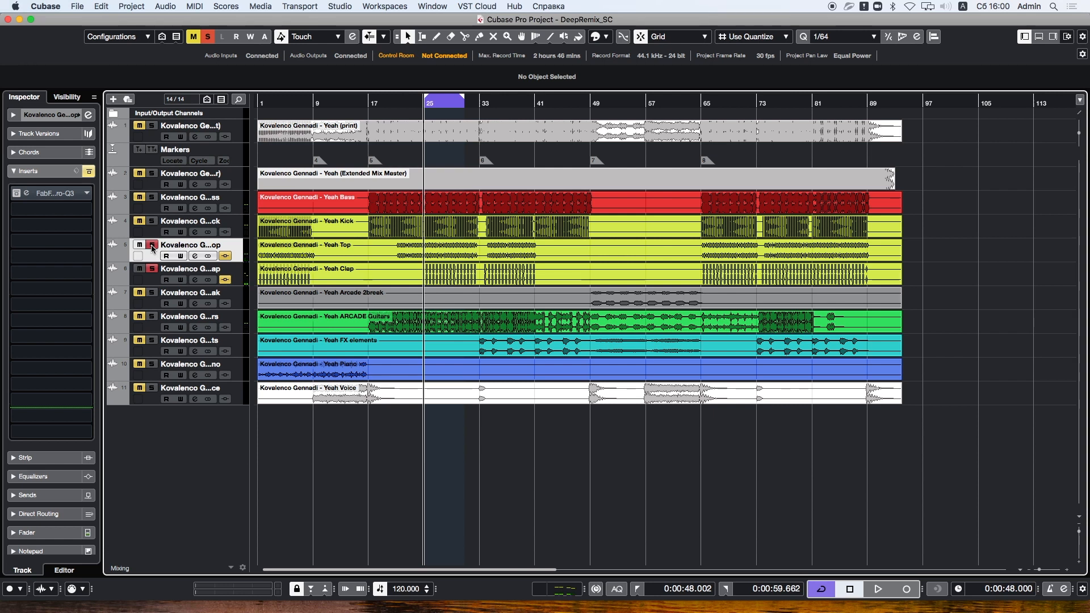
click(48, 195)
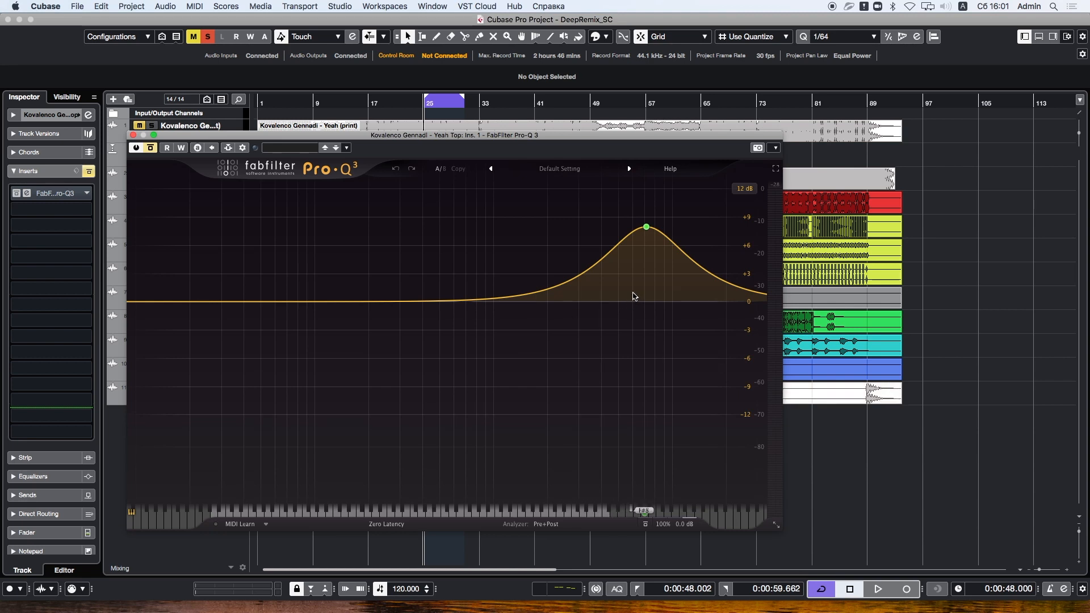
mouse_move(632, 218)
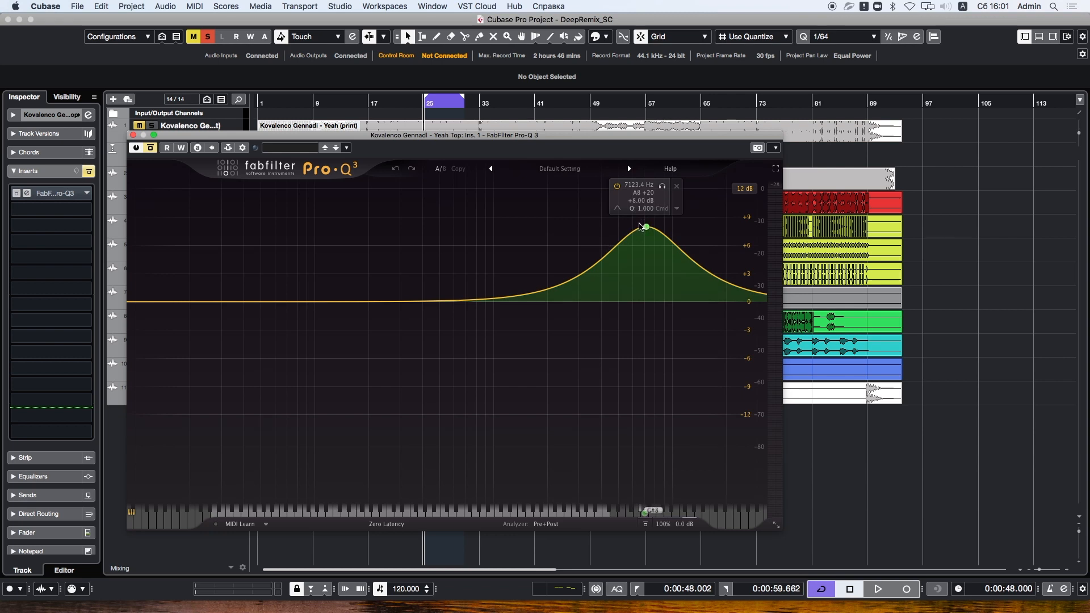
- Audition the loop while taking the Top track's Pro-Q 3 out of bypass, then stop playback and close the equalizer
click(150, 147)
key(space)
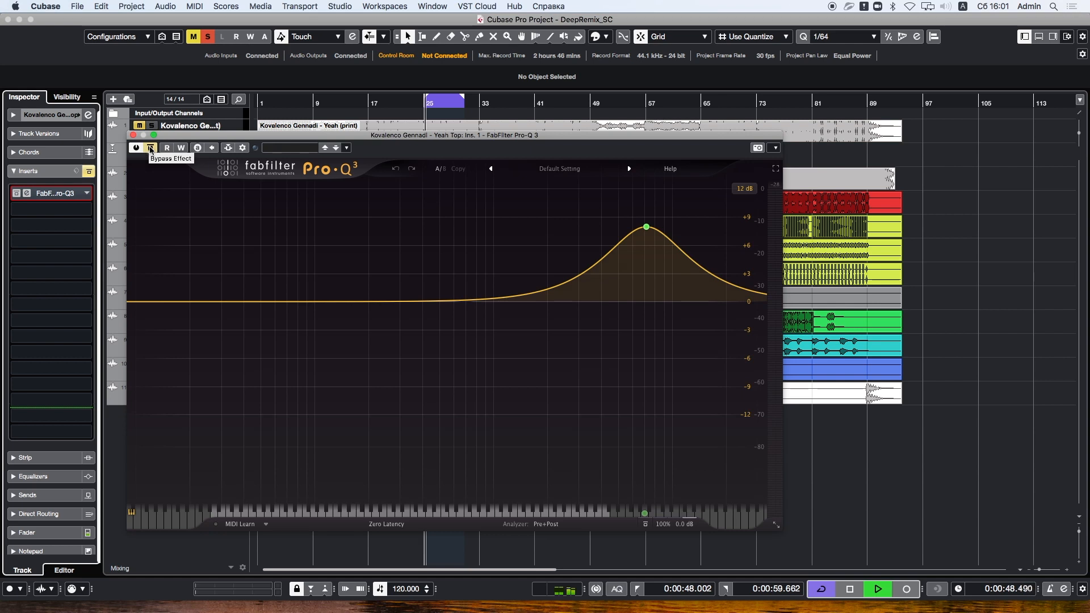
click(150, 148)
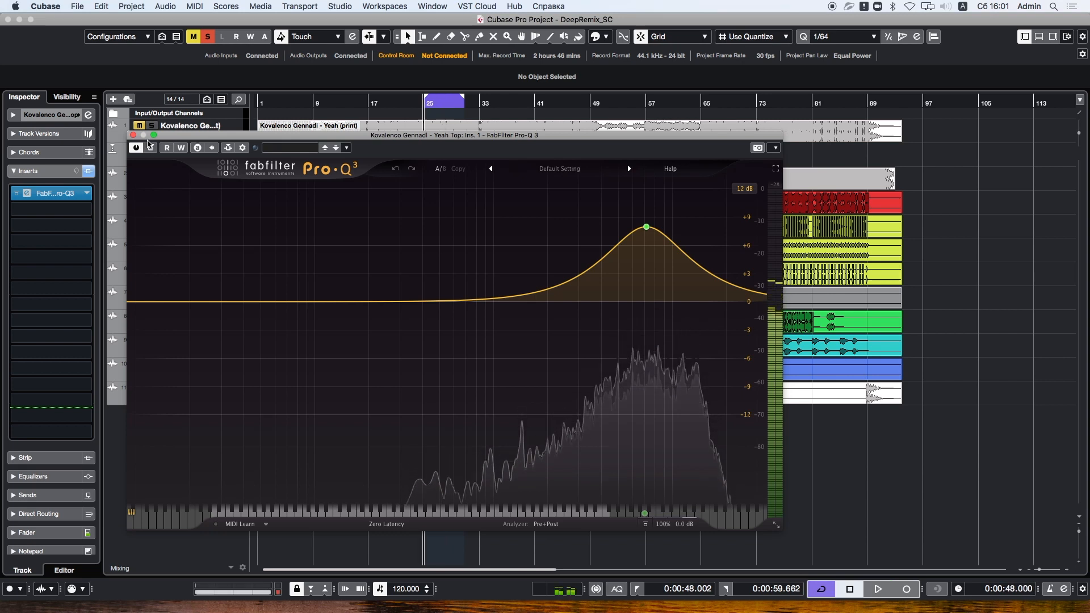
key(space)
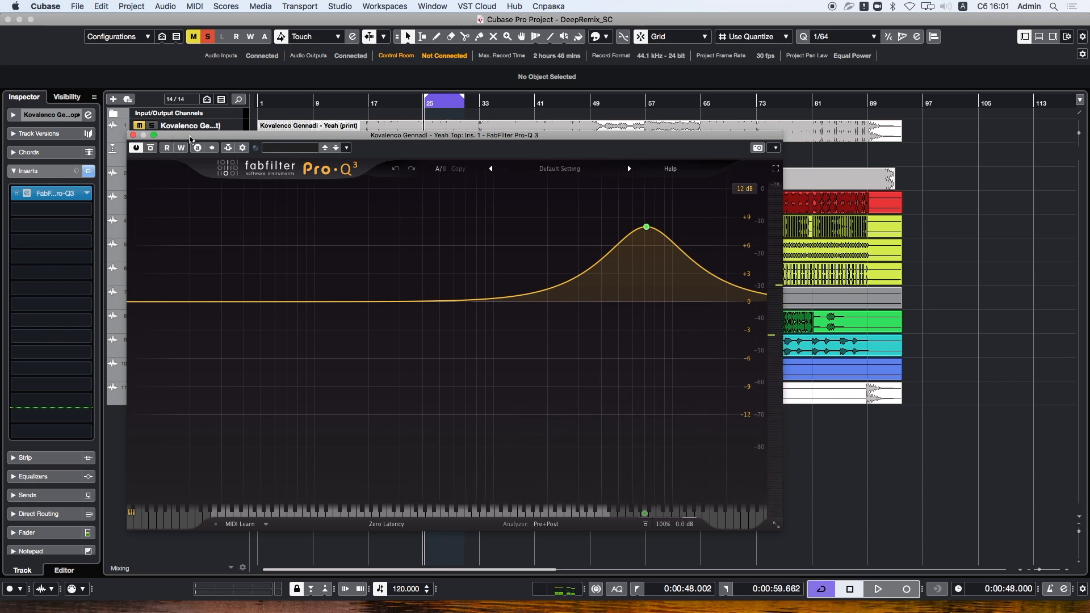
click(134, 135)
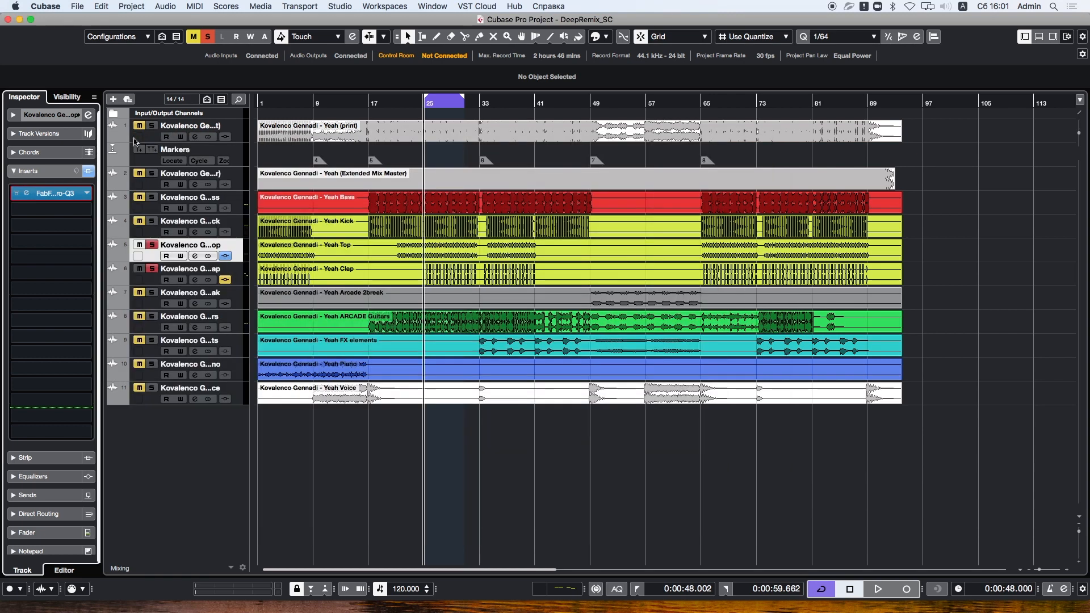
- Open the Clap track's FabFilter Pro-Q 3 and take it out of bypass
click(149, 280)
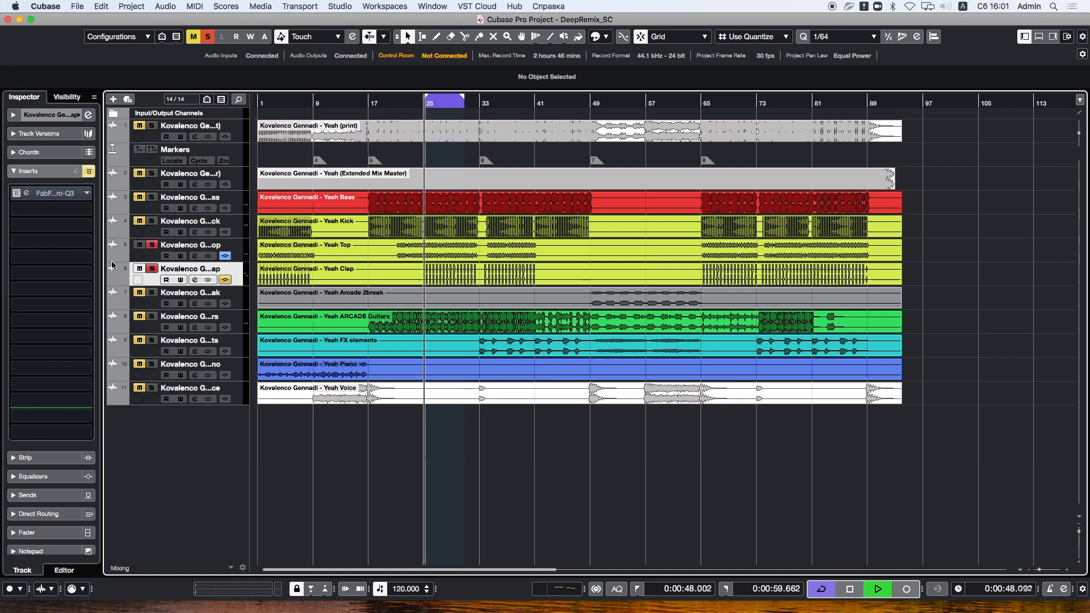
click(54, 194)
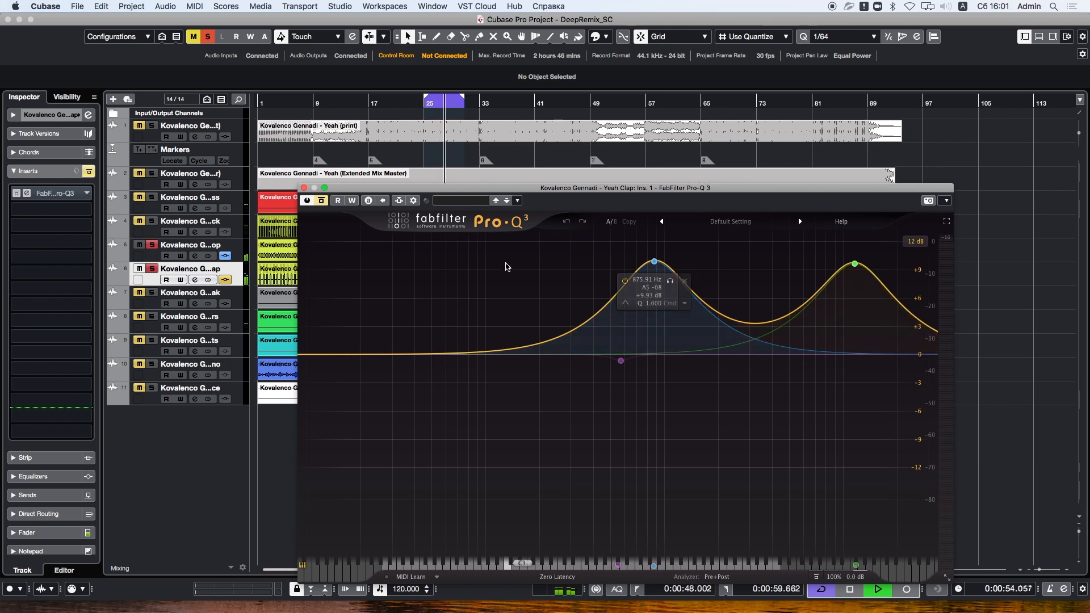
click(321, 202)
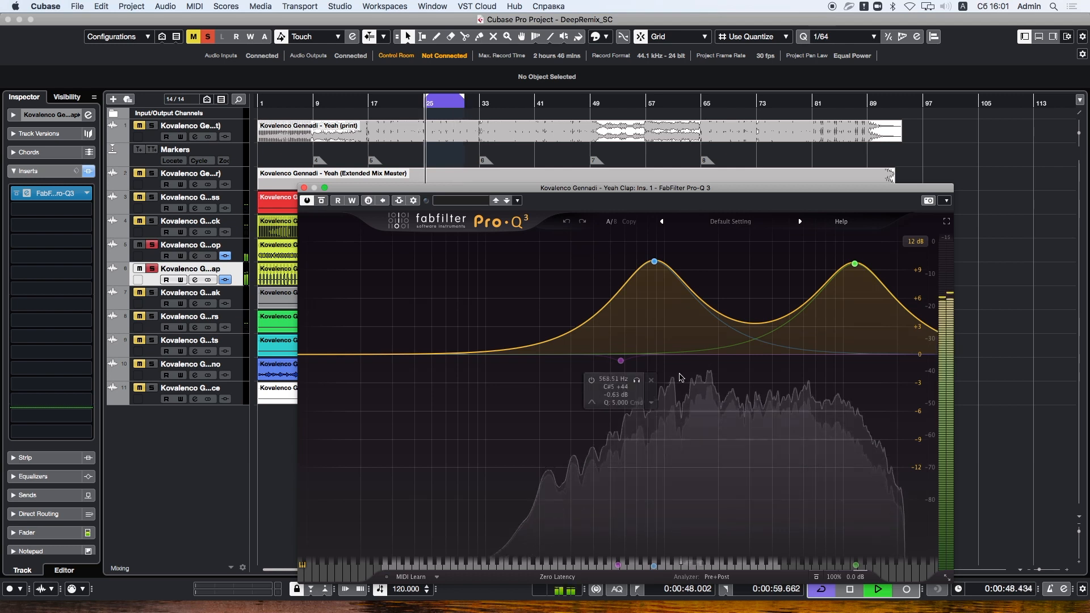
- Compare the clap's sound with the 11538 Hz bell band switched off and back on
mouse_move(854, 266)
click(855, 266)
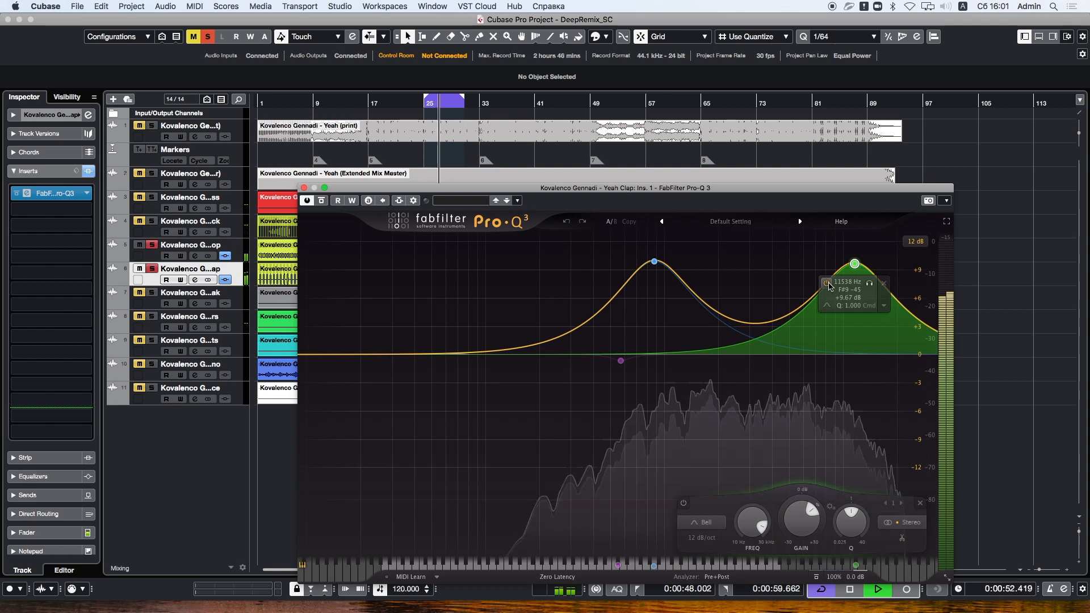
click(827, 283)
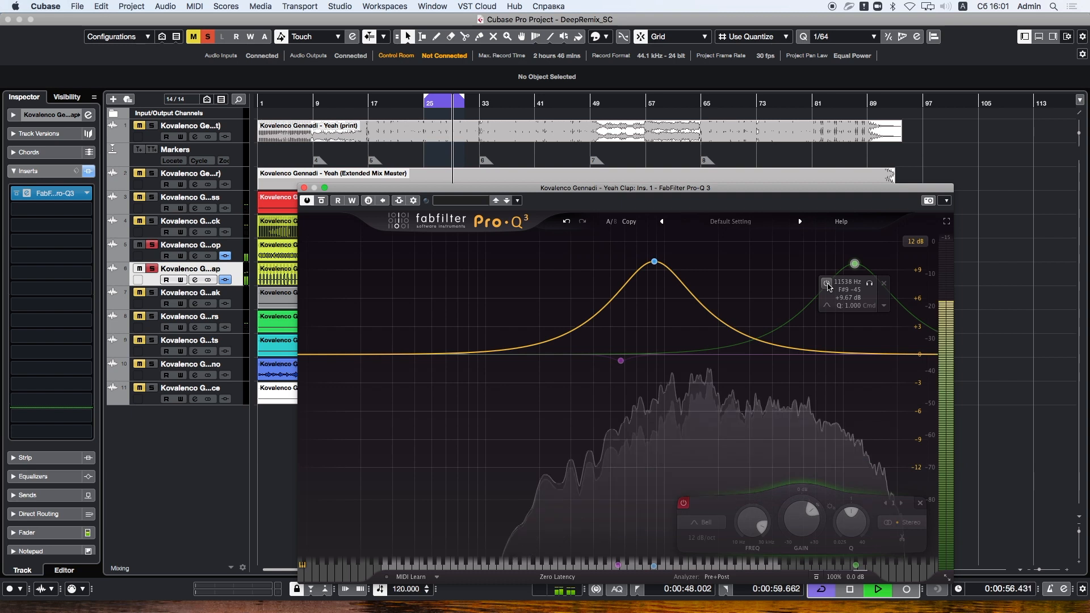
click(827, 283)
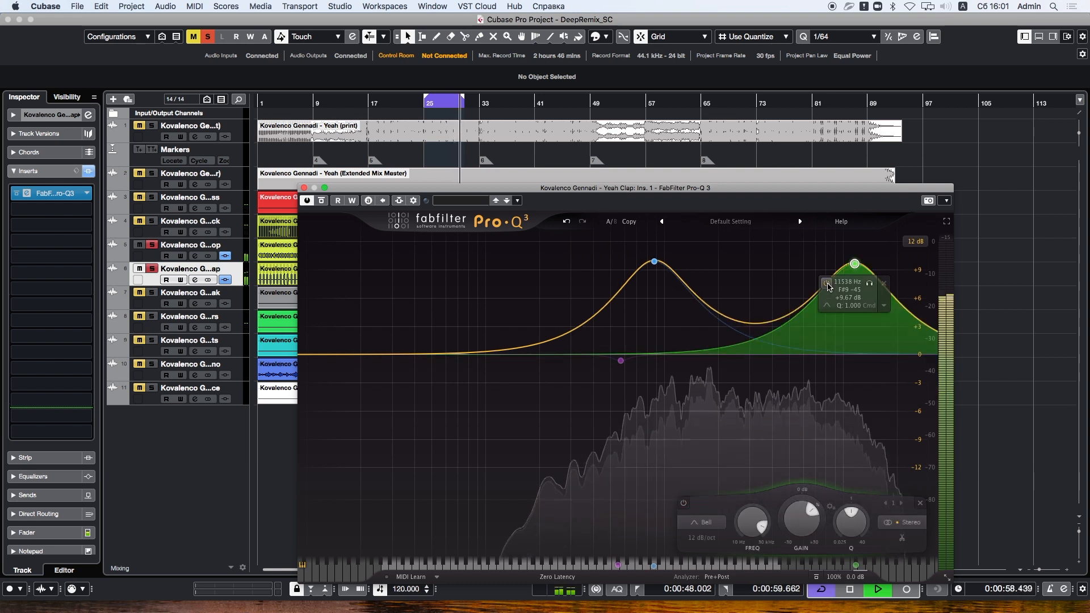
- Compare the clap's sound with the 875.91 Hz bell band switched off and back on
mouse_move(650, 258)
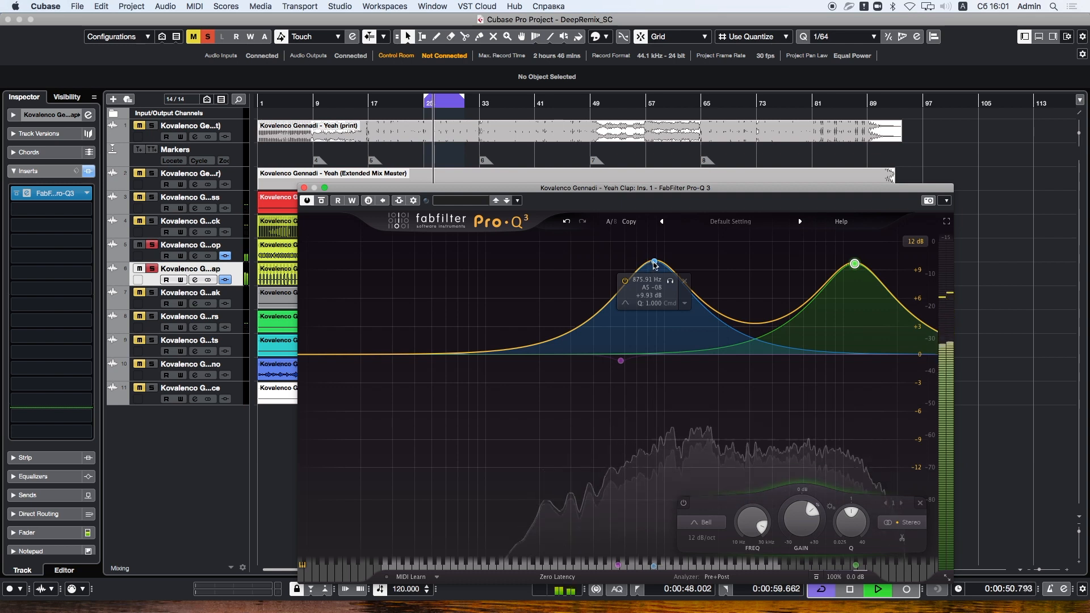
click(654, 262)
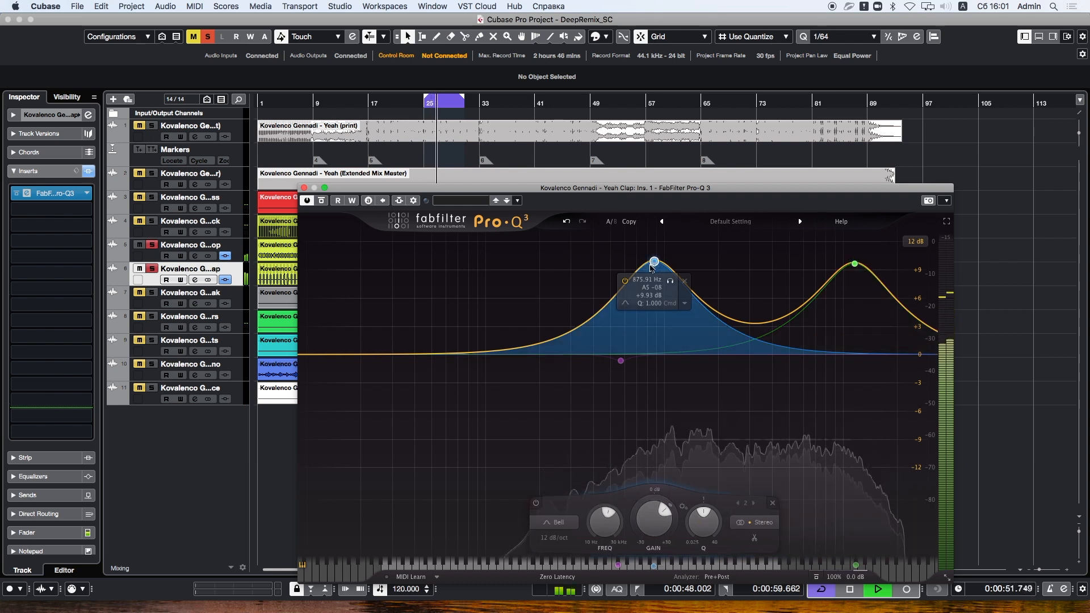
click(625, 282)
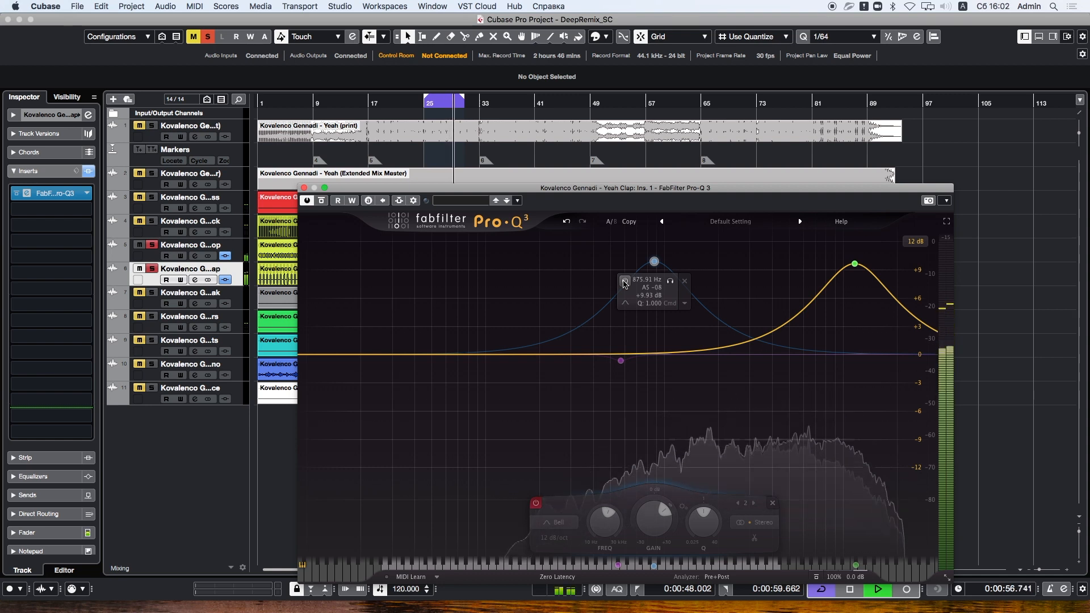
click(624, 282)
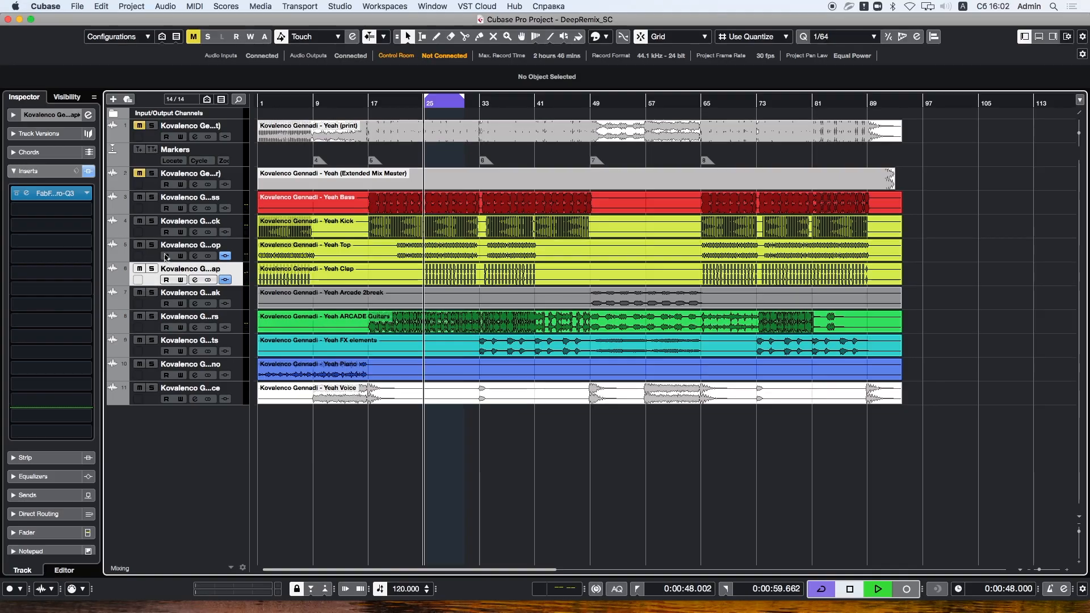
- Play the full mix and compare it with the Top and Clap tracks' inserts bypassed and active again
key(space)
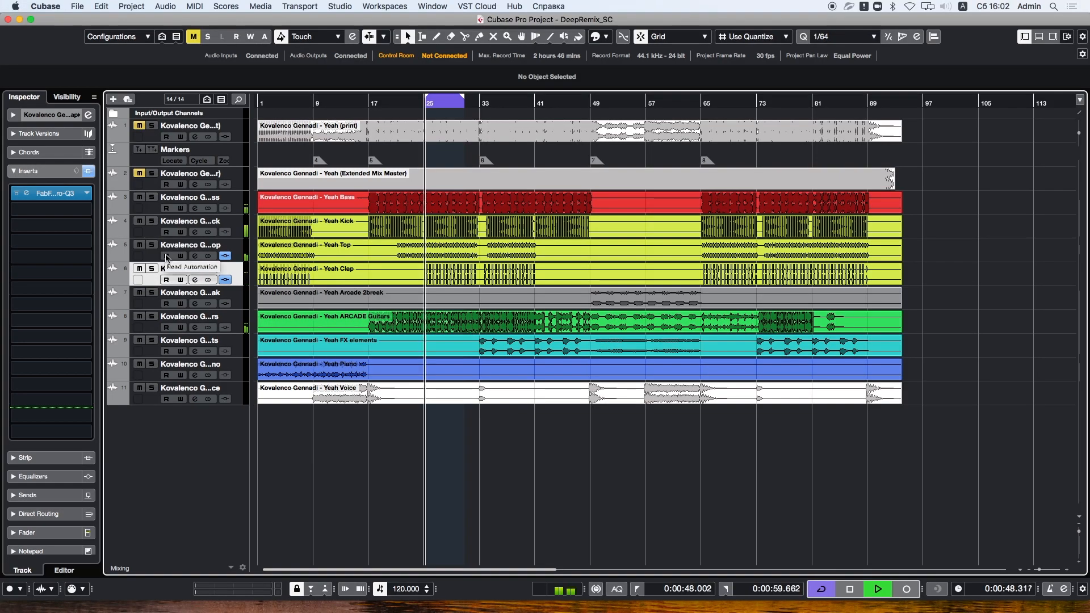
click(225, 279)
click(225, 255)
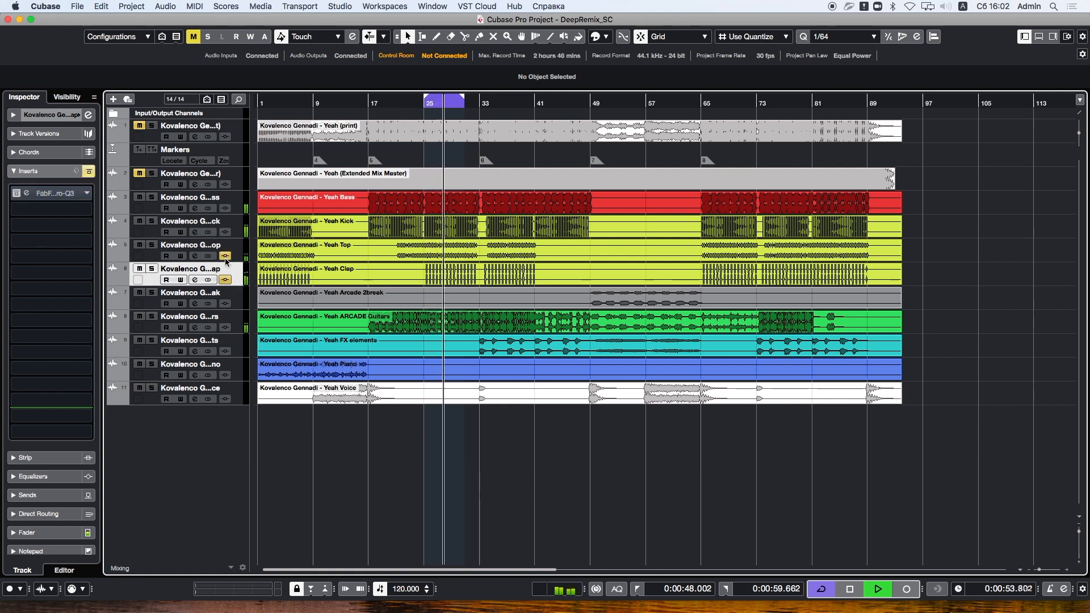
click(225, 256)
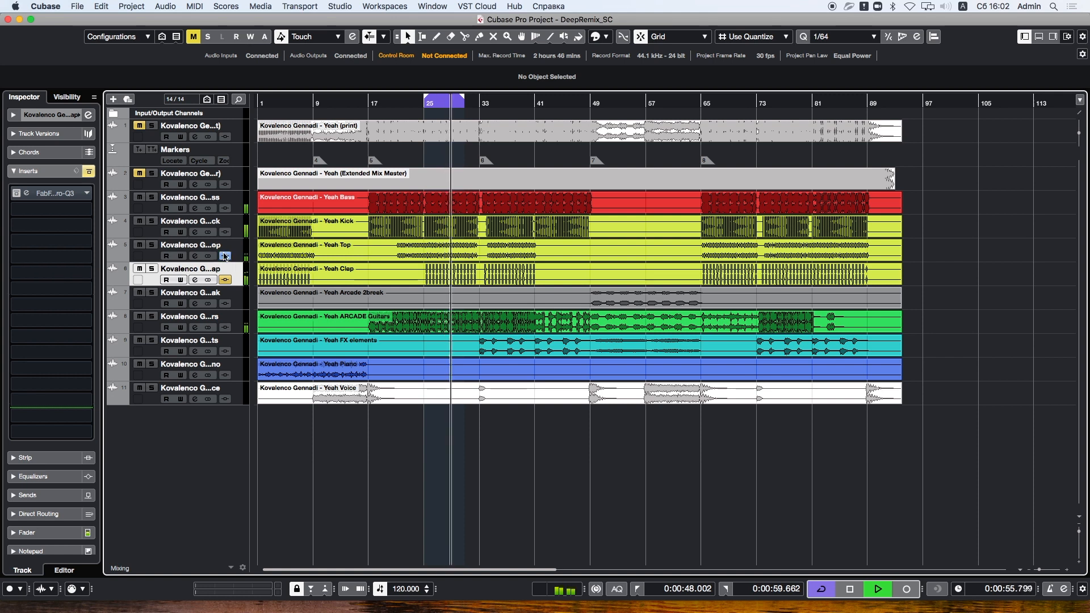
click(225, 280)
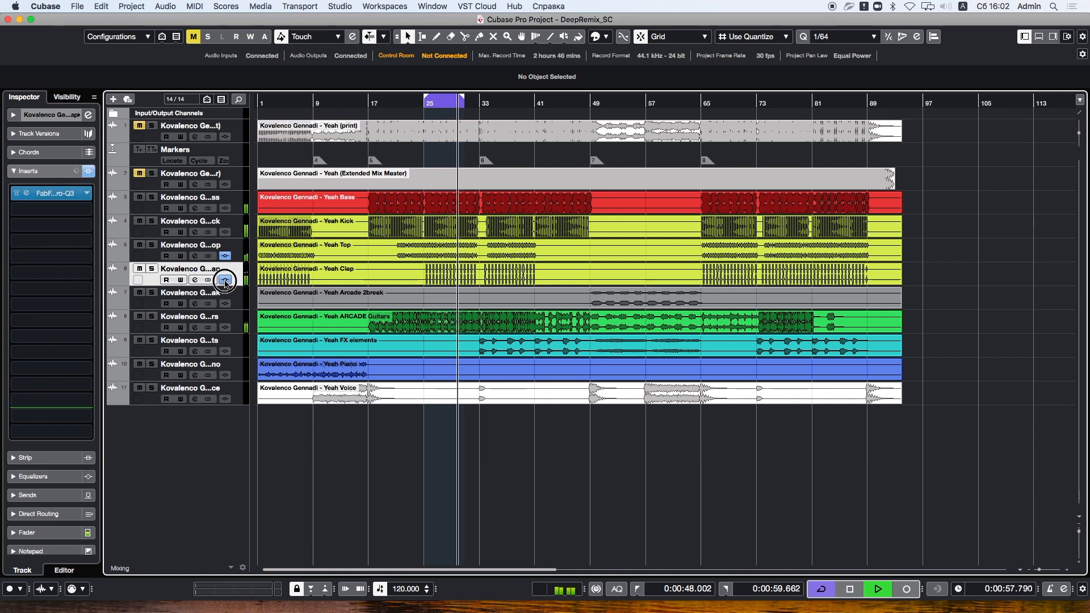
- Select the Bass track, open its C1 compressor insert for inspection and close it again
click(57, 117)
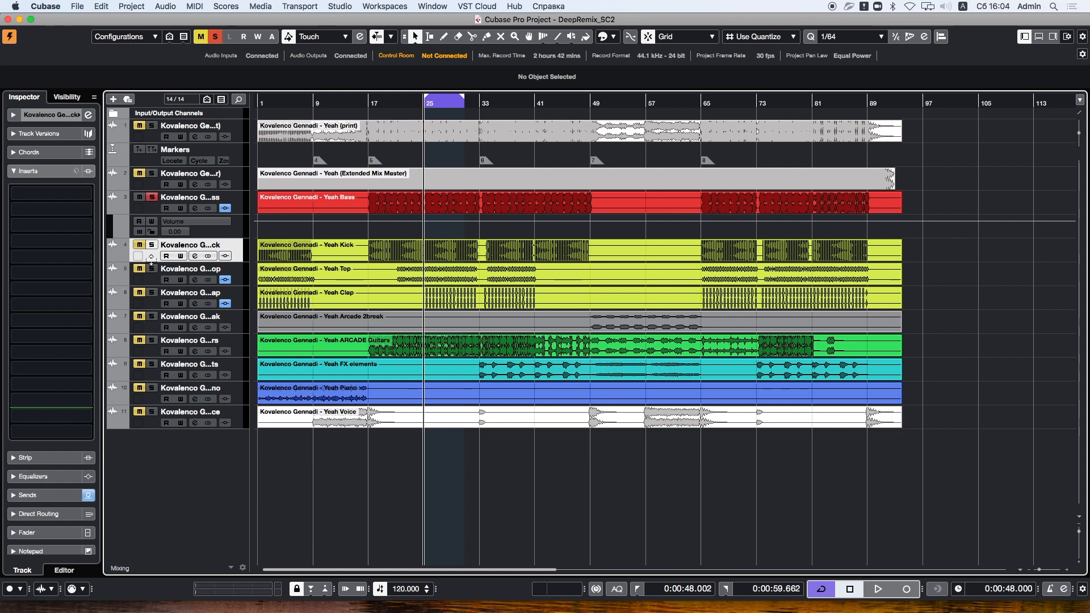
click(150, 213)
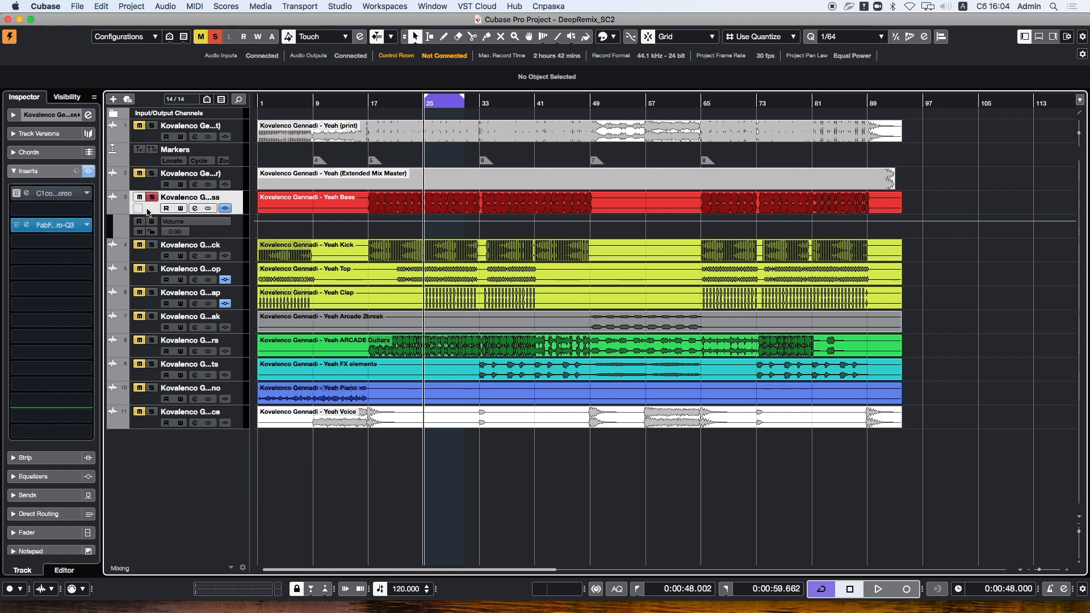
click(53, 194)
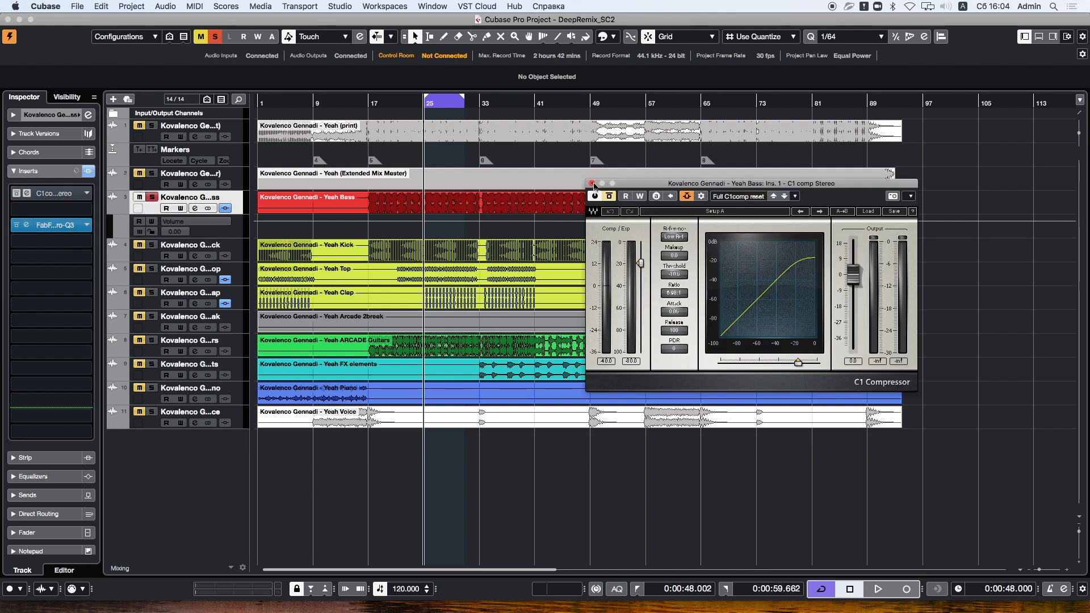
click(591, 183)
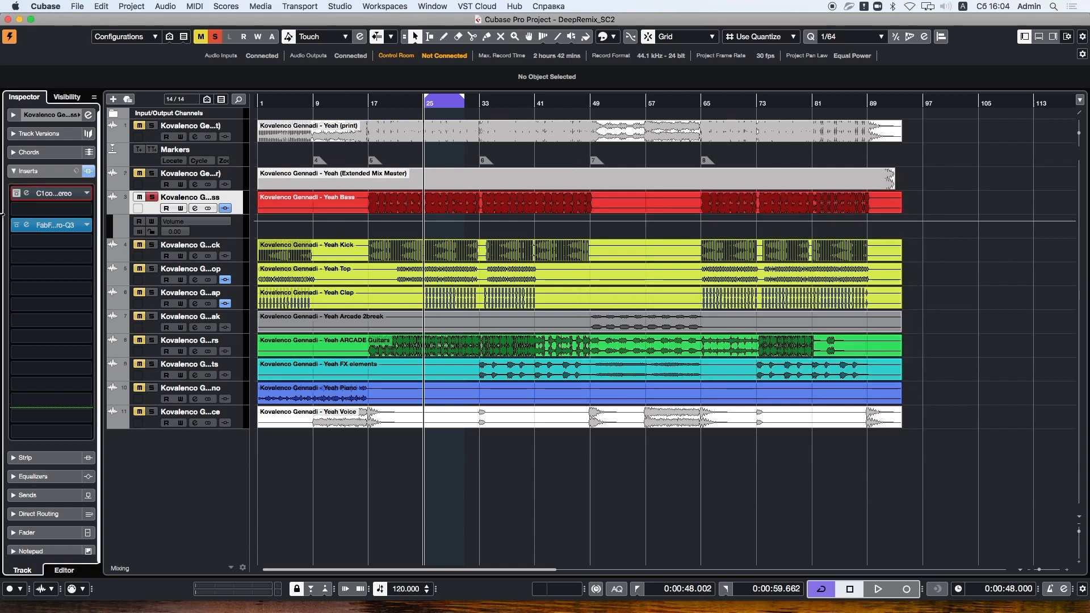
- Open the Bass track's FabFilter Pro-Q 3, enable its 41.700 Hz bell band and move the plug-in window clear of the track list
click(63, 225)
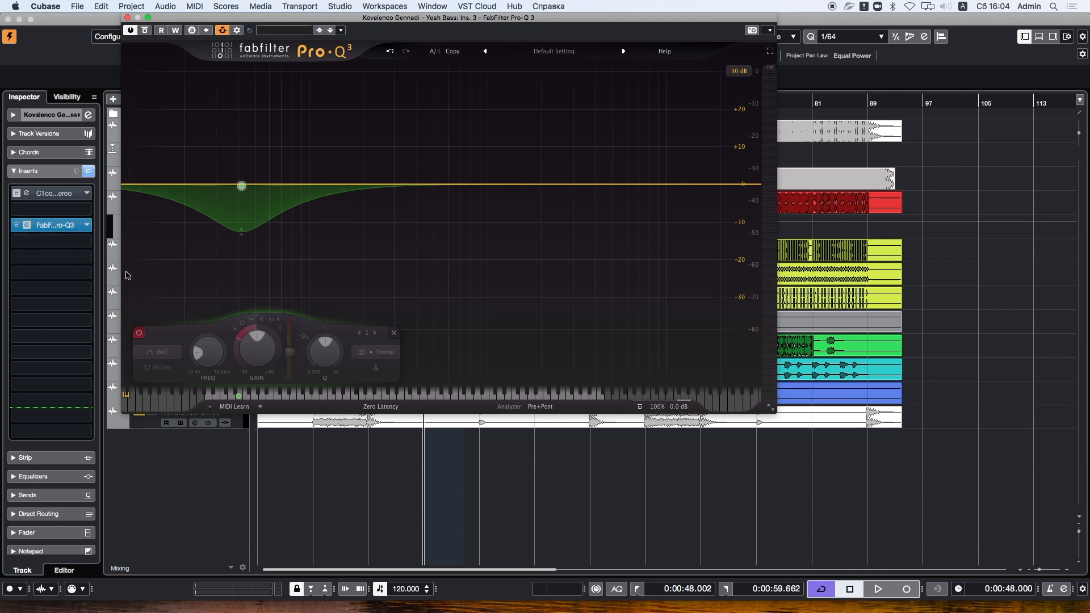
mouse_move(220, 214)
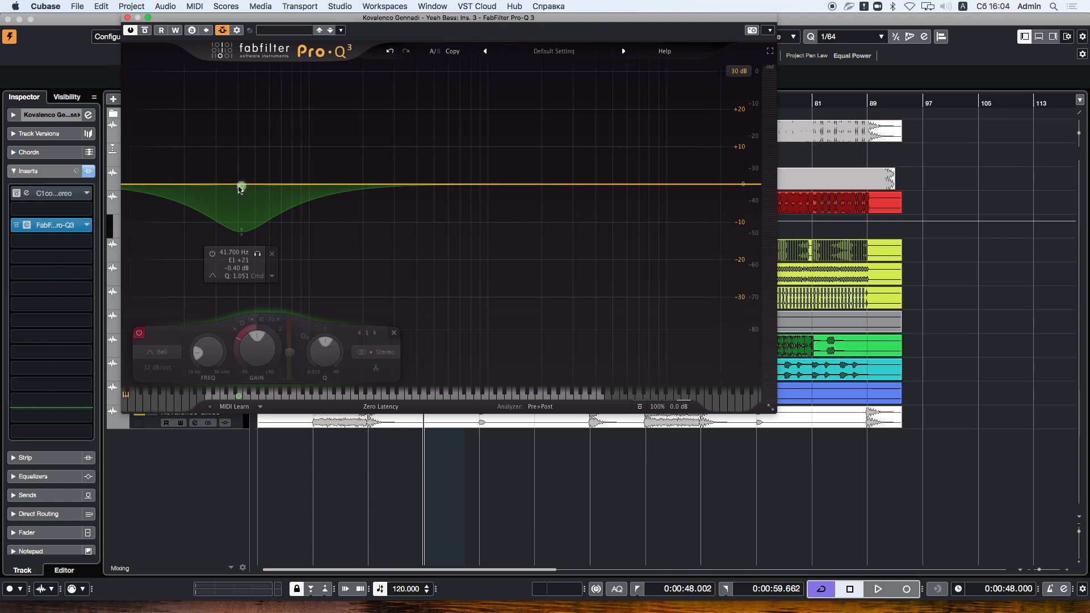
click(139, 333)
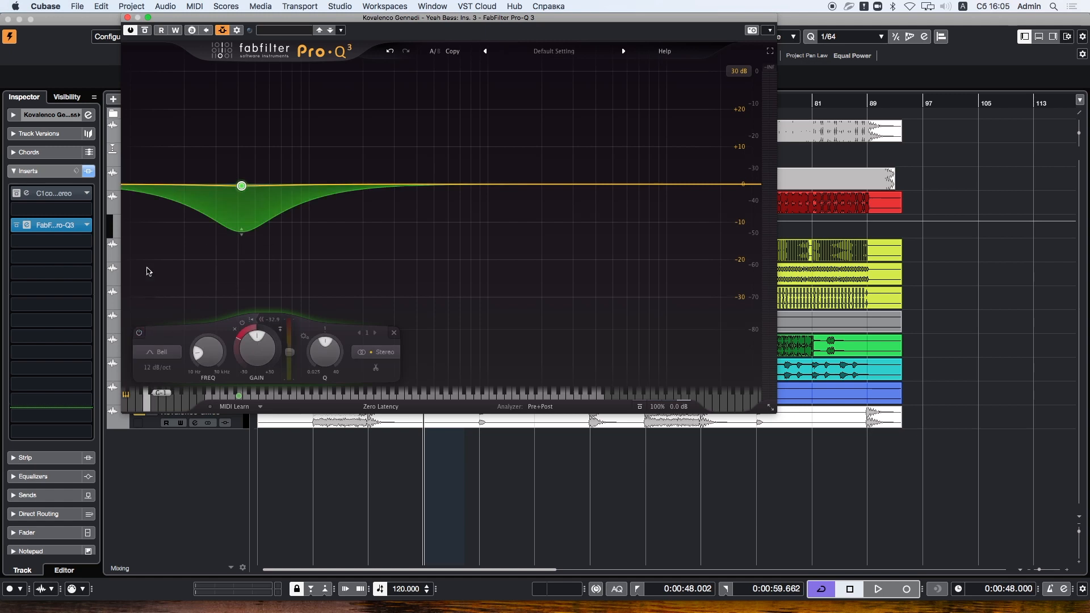
drag(208, 18, 620, 115)
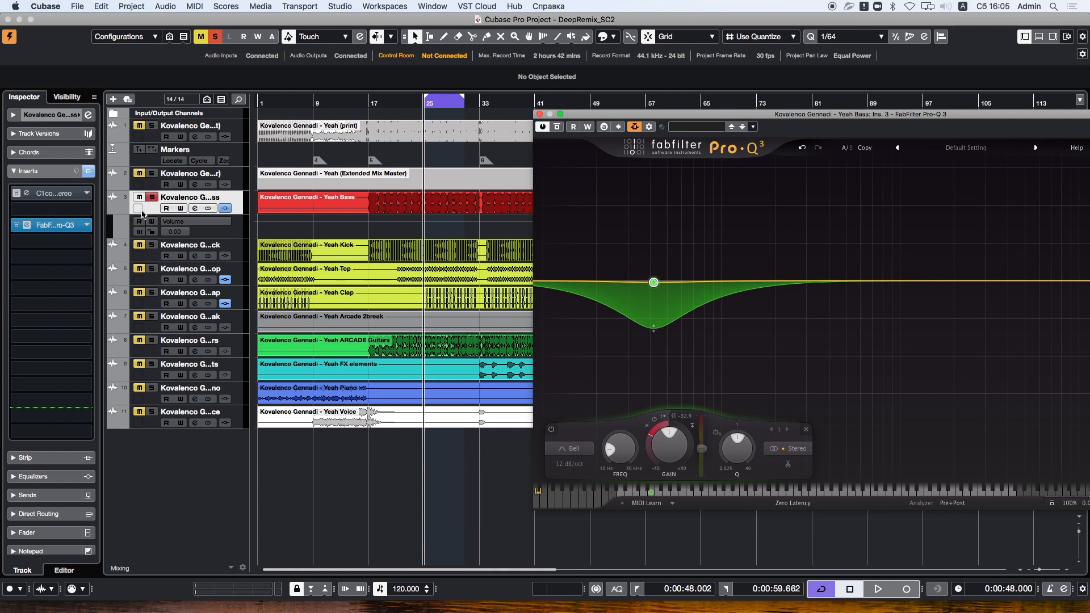
- Examine the Kick track's first send and its available side-chain destinations on the Bass track
click(155, 254)
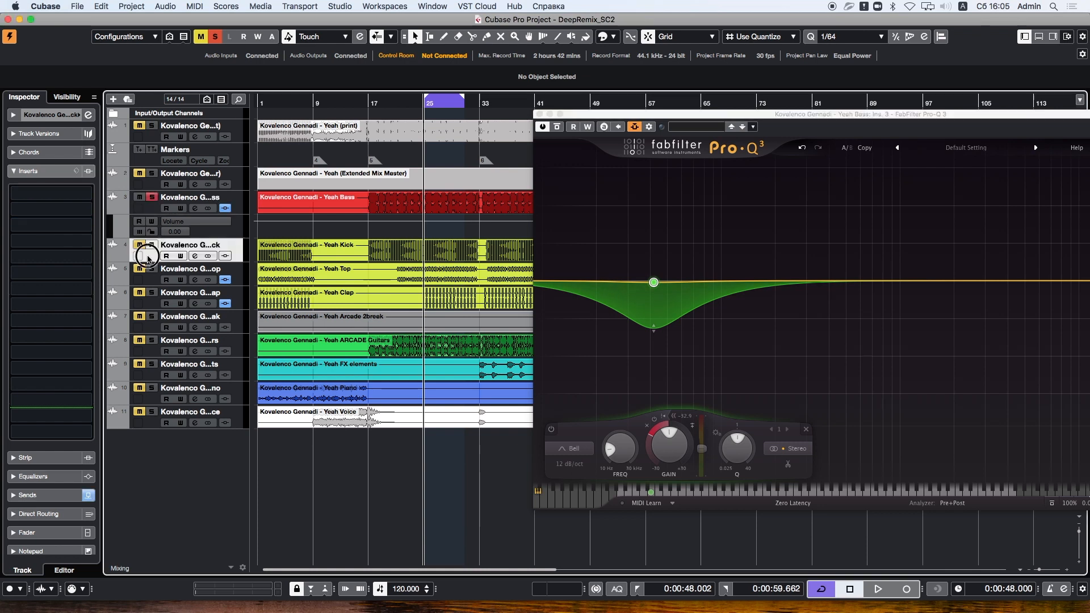
click(30, 495)
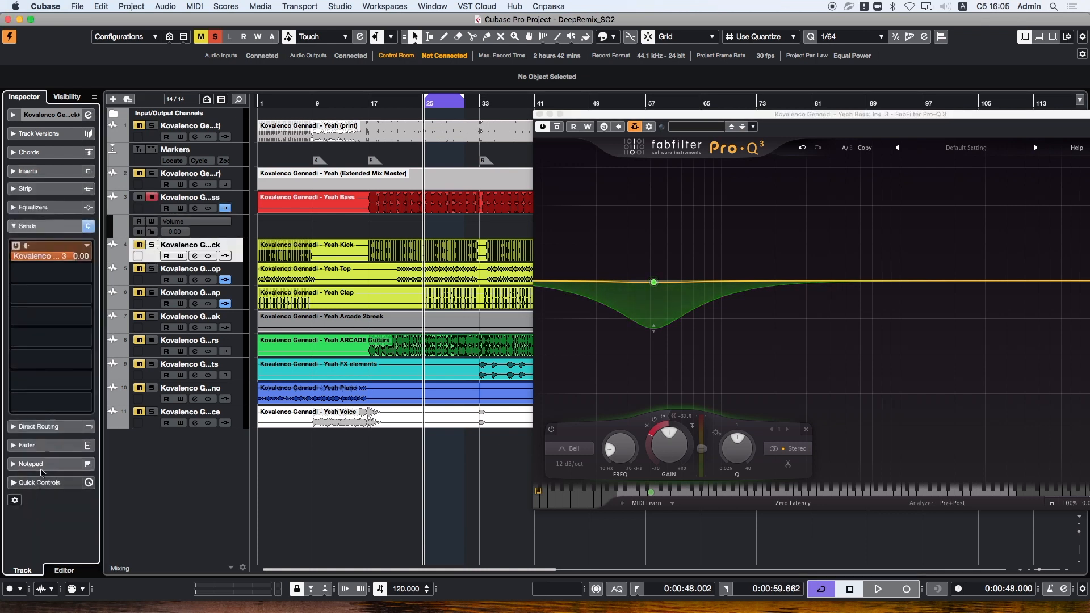
click(59, 259)
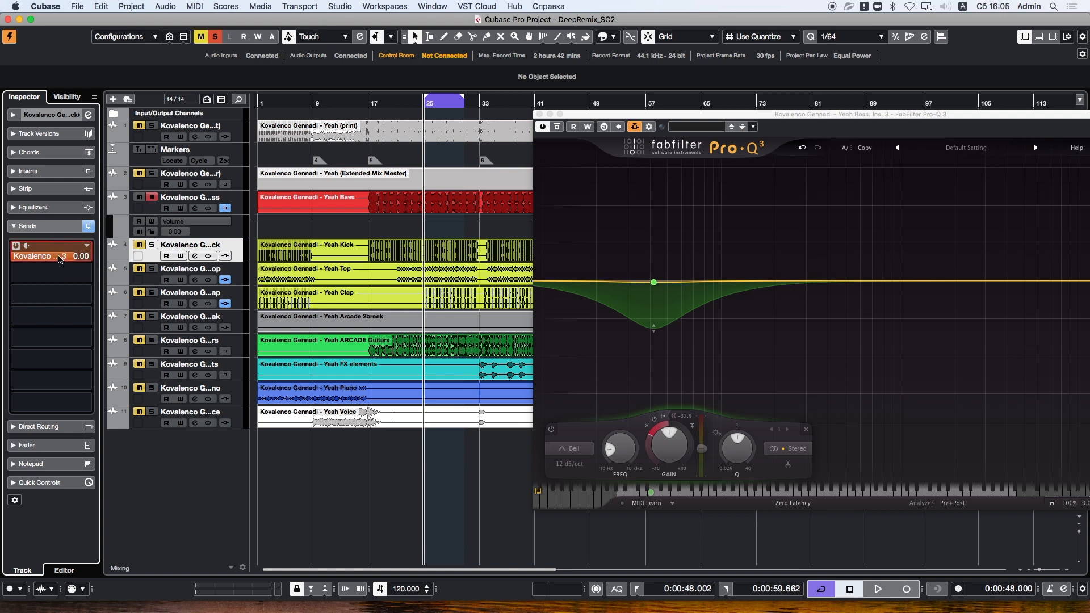
click(58, 257)
click(57, 257)
click(87, 250)
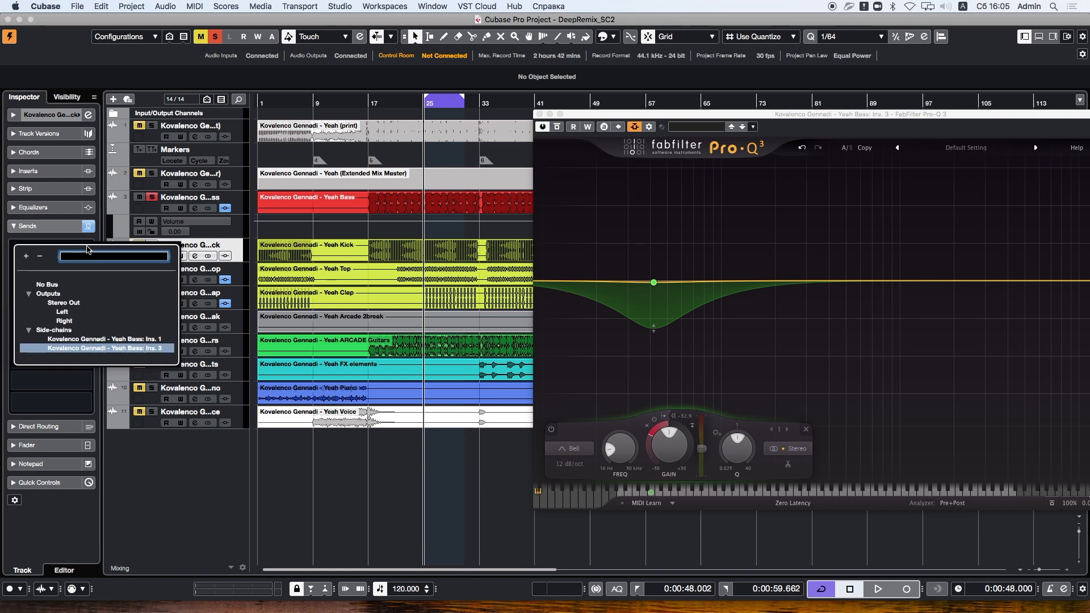
click(162, 481)
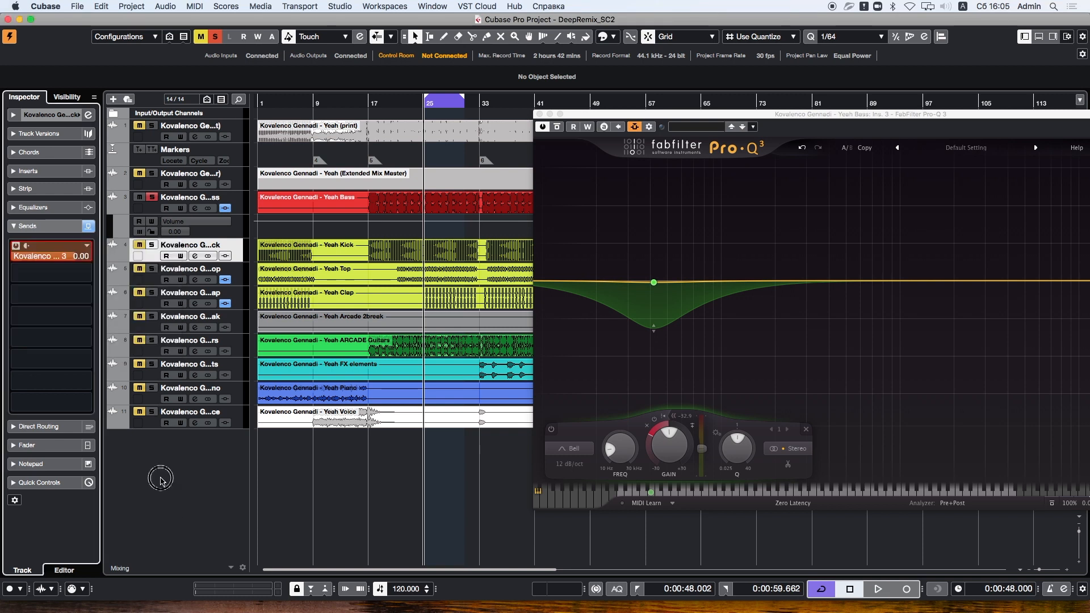
- Solo the Kick along with the Bass and compare playback with the Bass Pro-Q 3 bypassed and active
click(151, 245)
key(space)
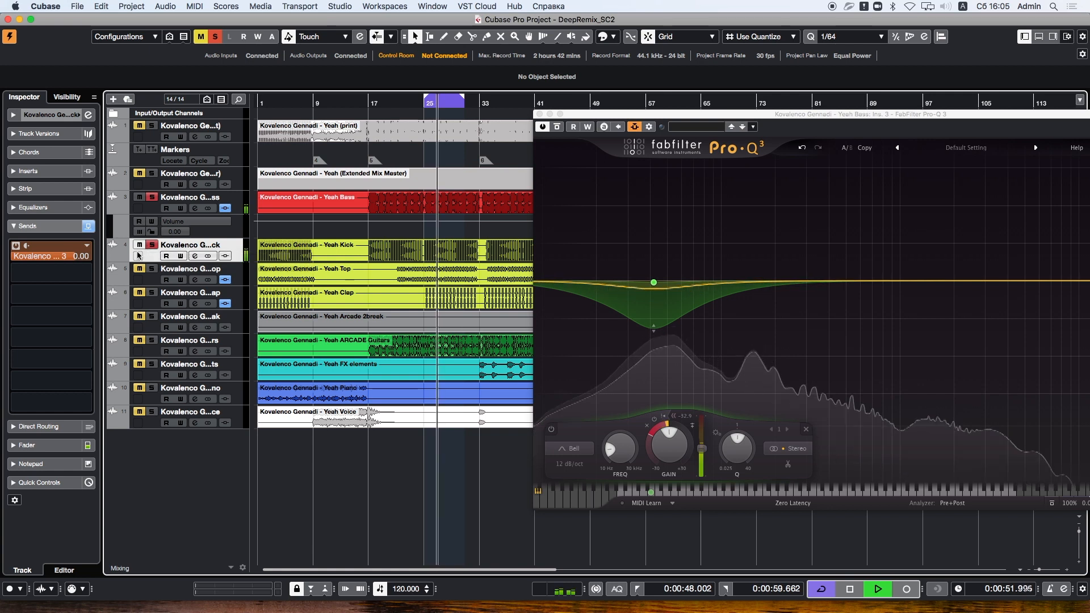
click(557, 130)
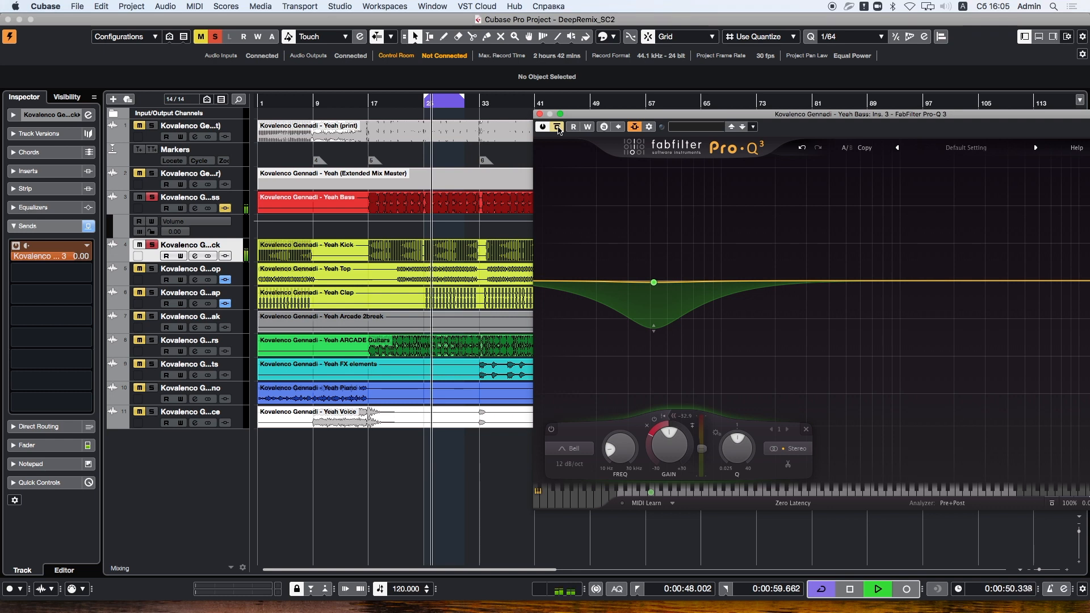
key(space)
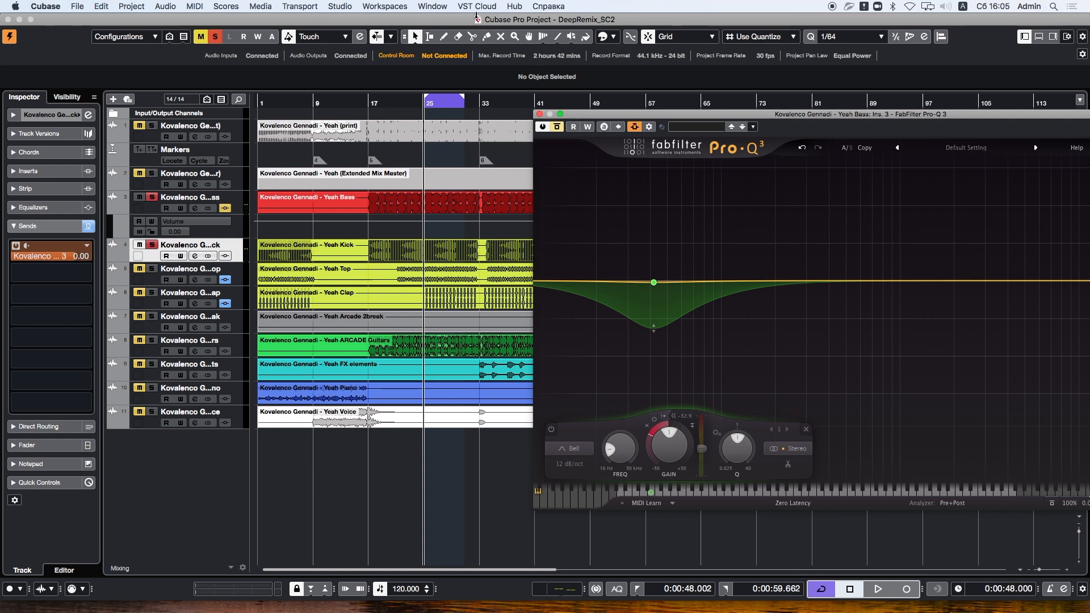
key(space)
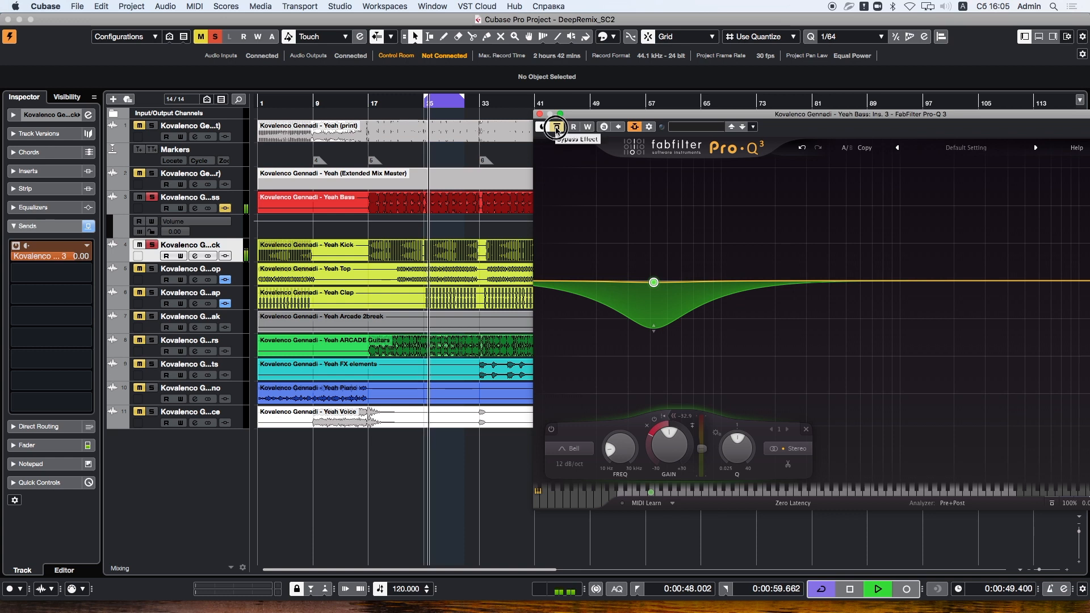
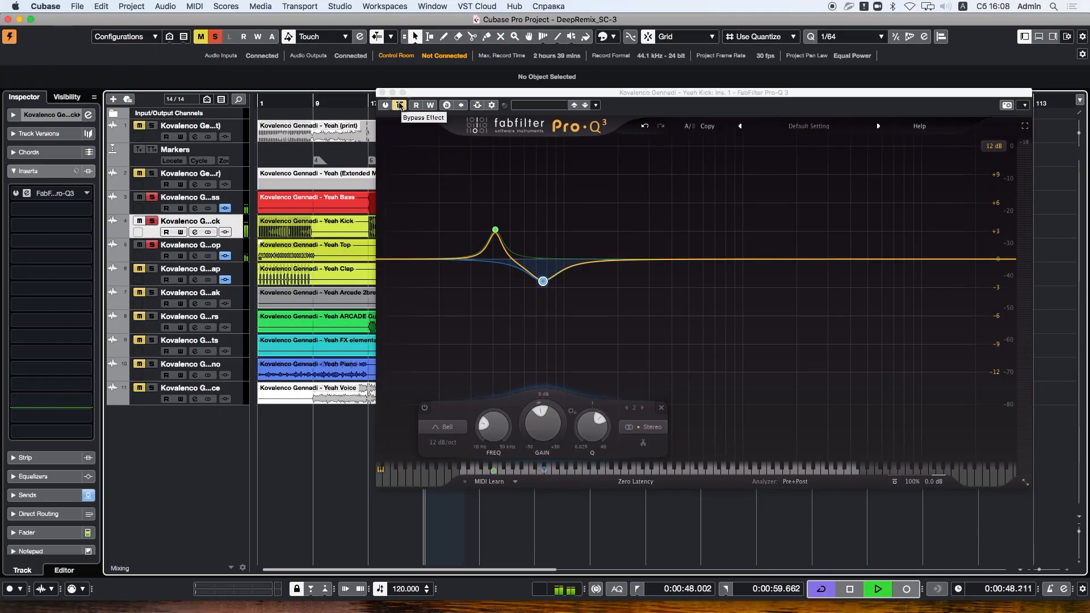
- Take the Kick's Pro-Q 3 out of bypass, add the Clap to the soloed tracks and close the equalizer window
click(399, 105)
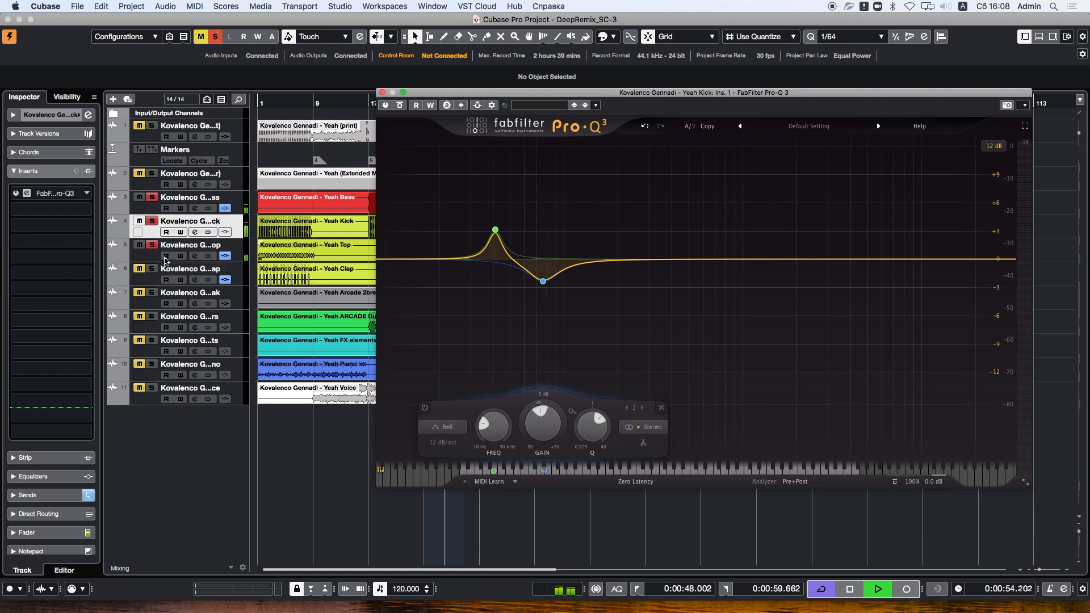
click(152, 271)
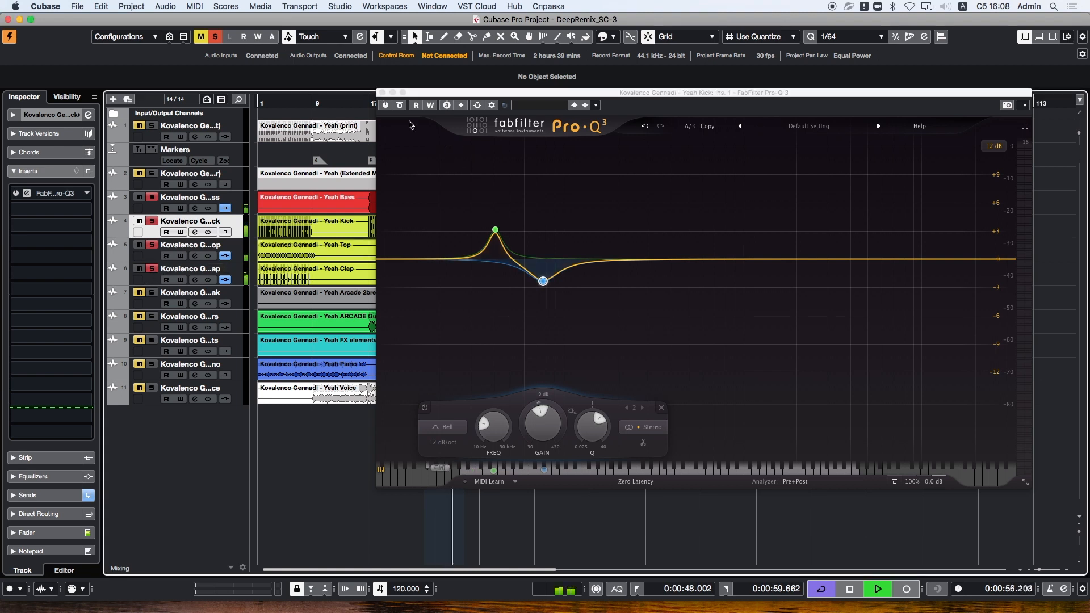
click(381, 91)
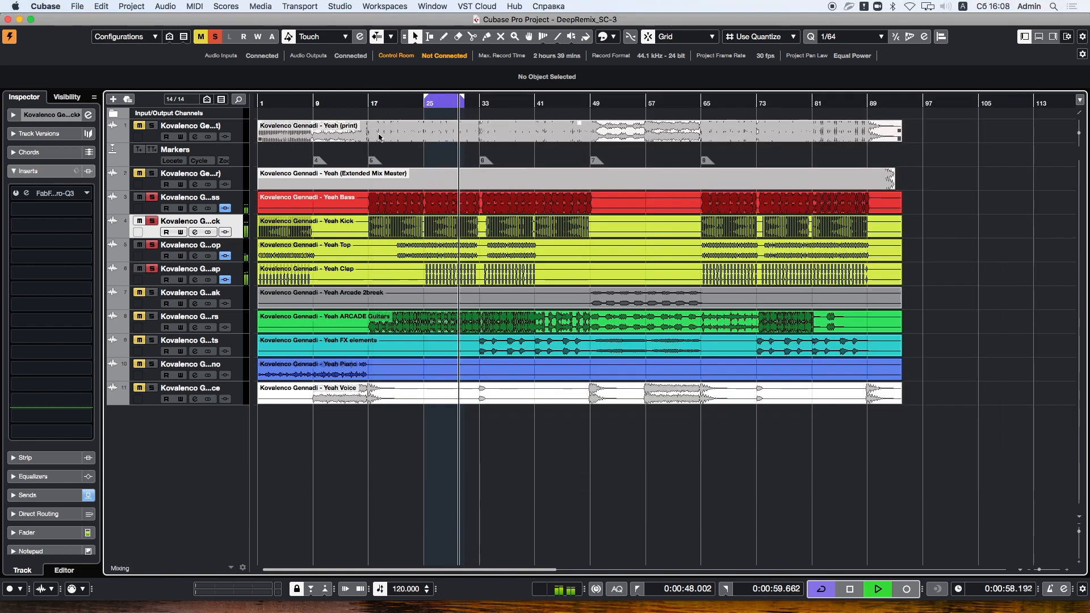
key(space)
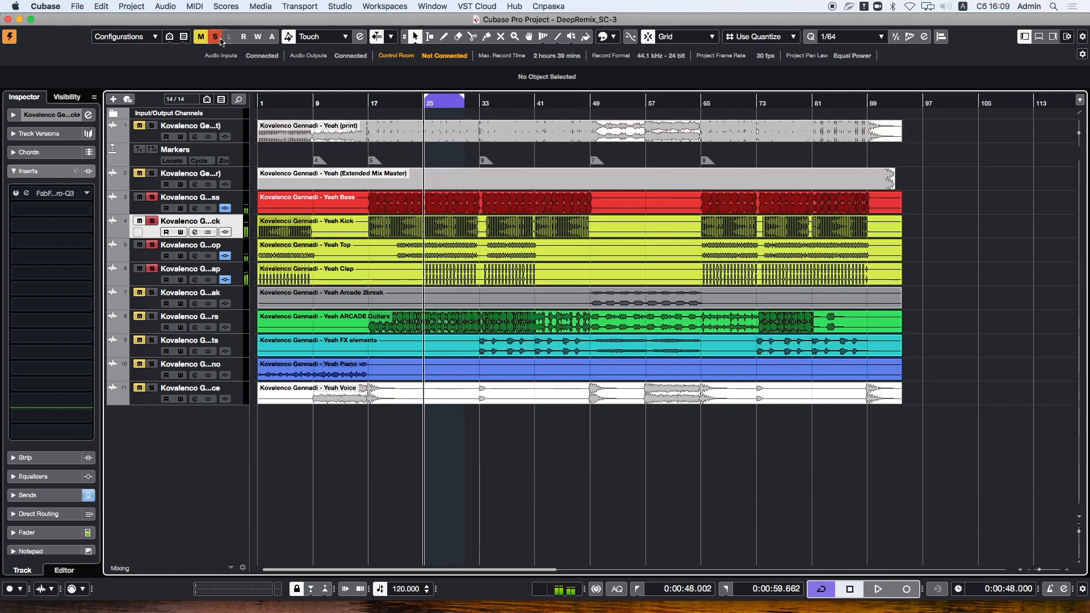
- Clear all solos and compare the full mix with the Bass, Top and Clap inserts bypassed and active again
click(216, 37)
key(space)
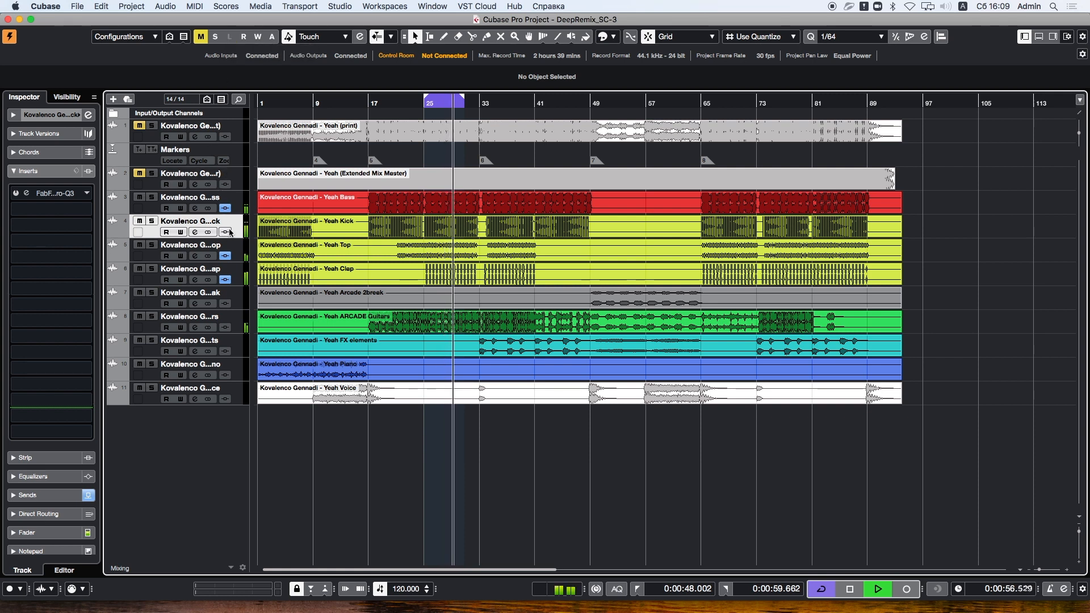
click(225, 207)
click(225, 256)
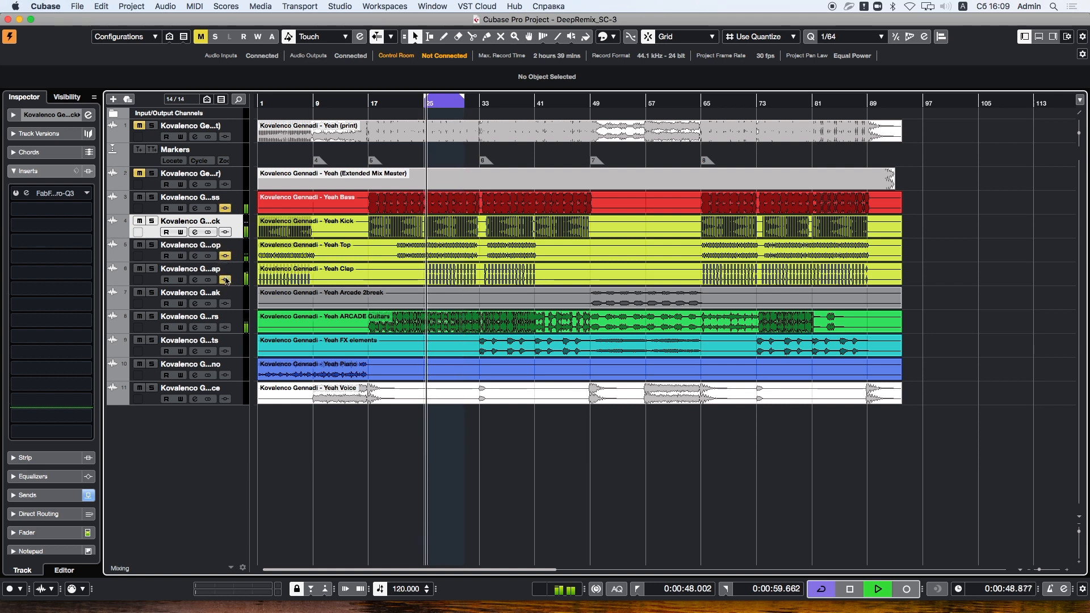
click(225, 256)
click(225, 207)
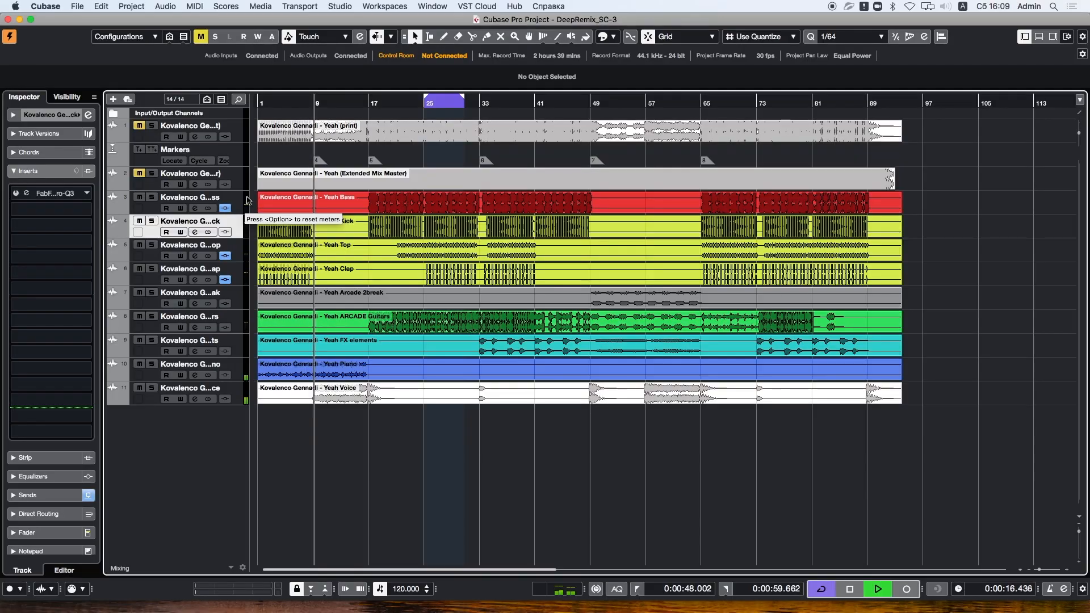
- Audition the Extended Mix Master and the Voice track in solo, then stop playback with the Voice track selected
click(152, 173)
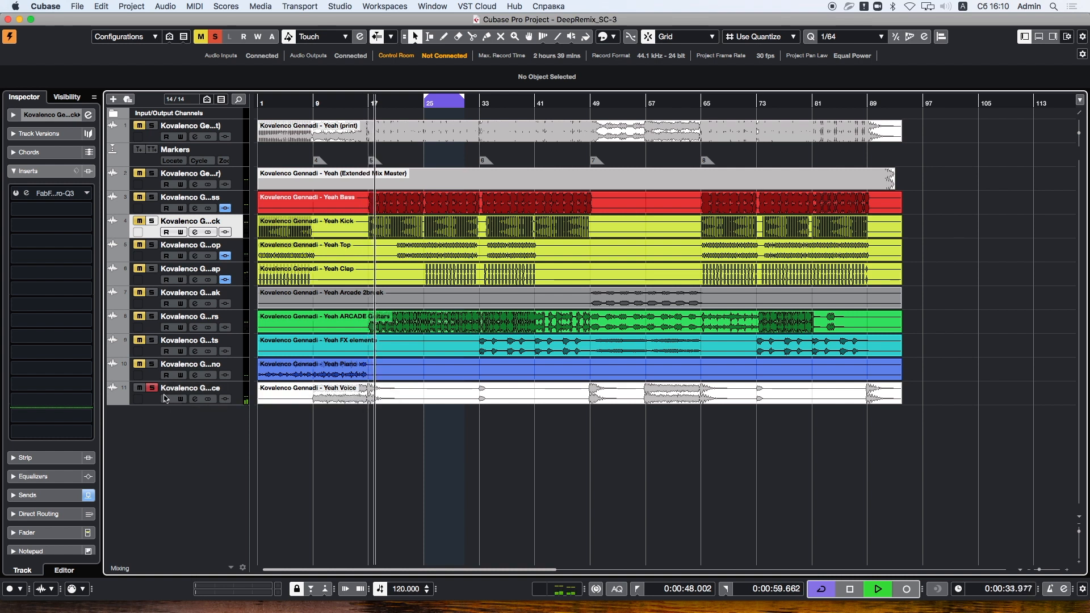
key(space)
click(152, 389)
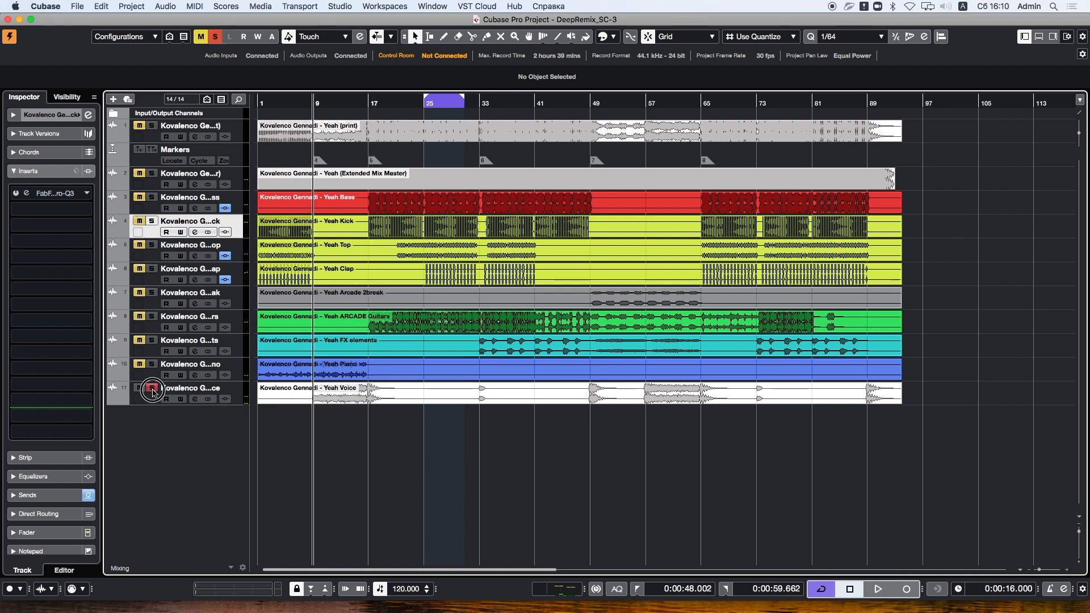
click(151, 395)
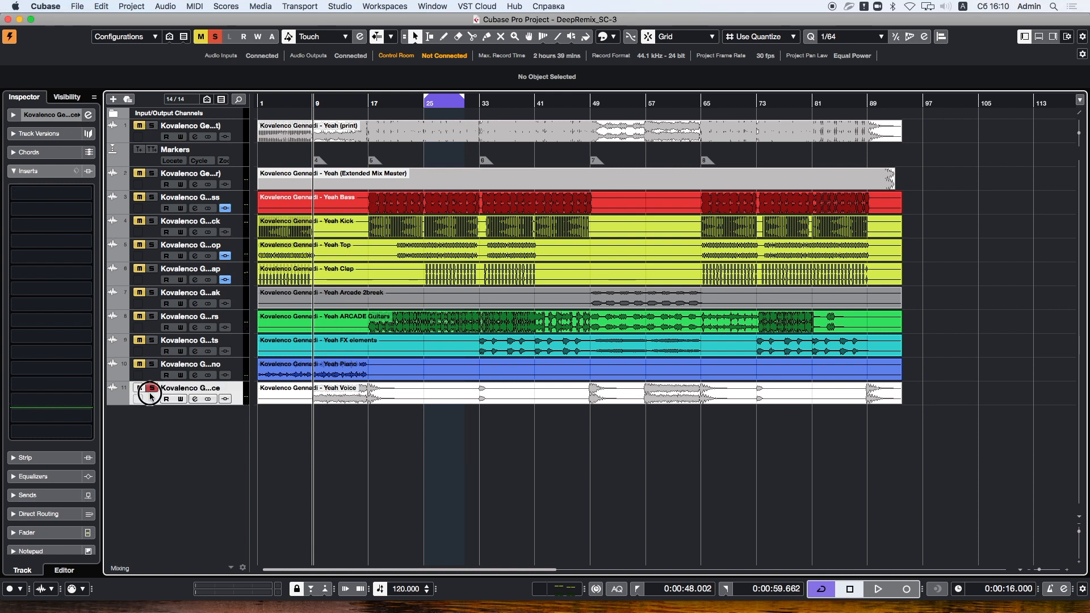
- Add one stereo effect track with RVerb Stereo, routed to Stereo Out and created inside the folder
right_click(138, 433)
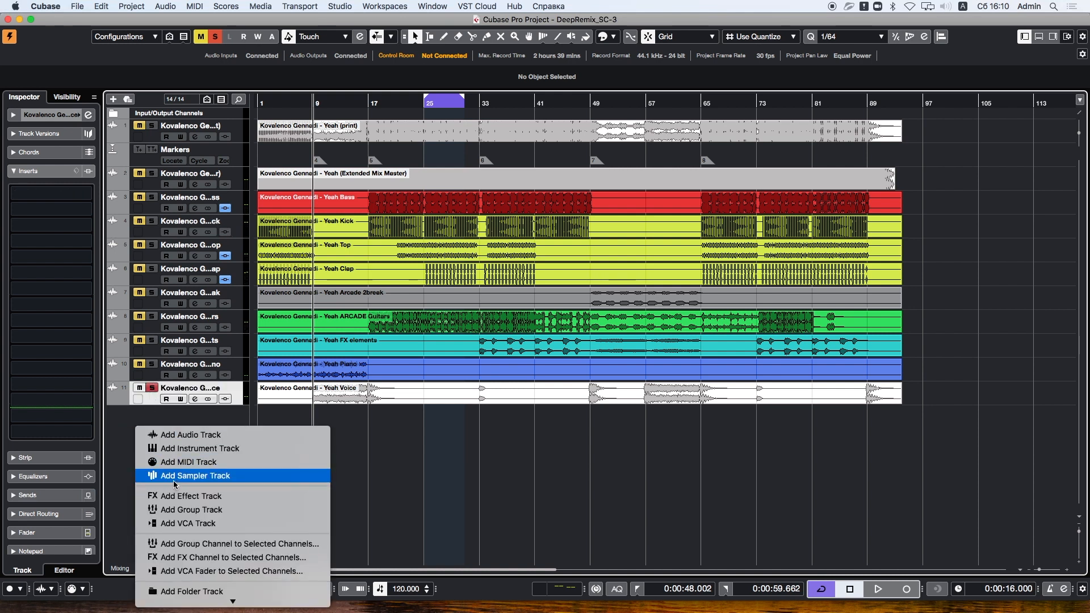
click(168, 497)
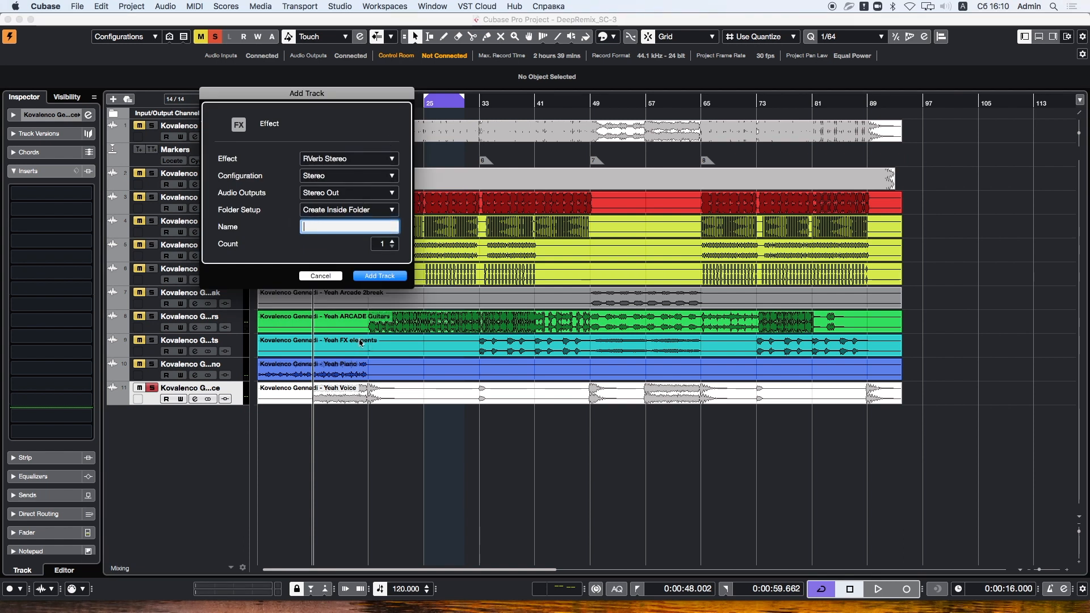
click(379, 276)
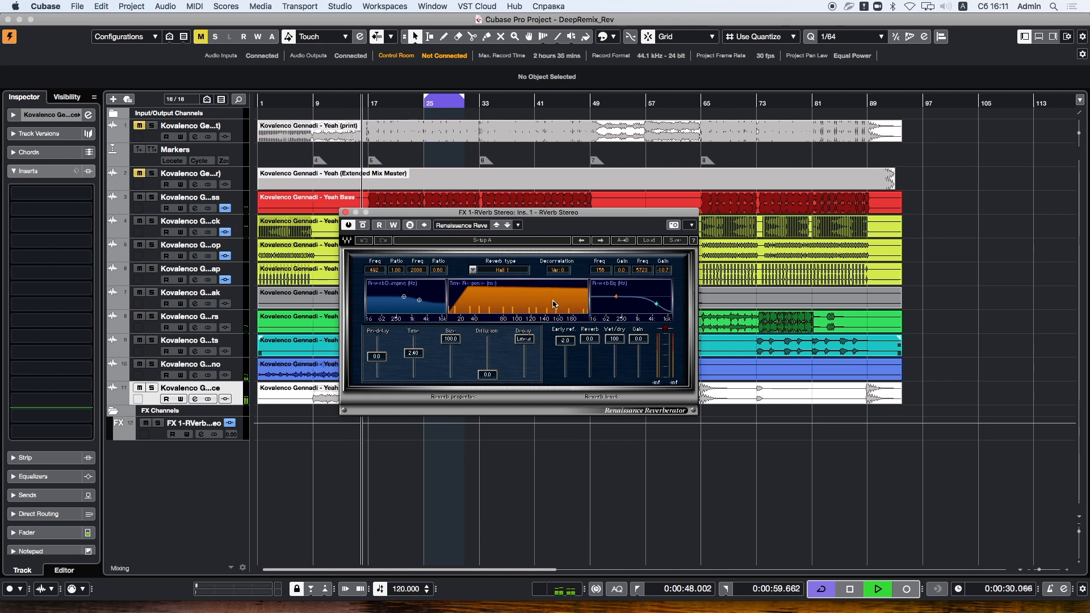
- Raise the high band of RVerb's reverb EQ to a gain of about 2.7 and audition it
drag(659, 307, 657, 299)
key(space)
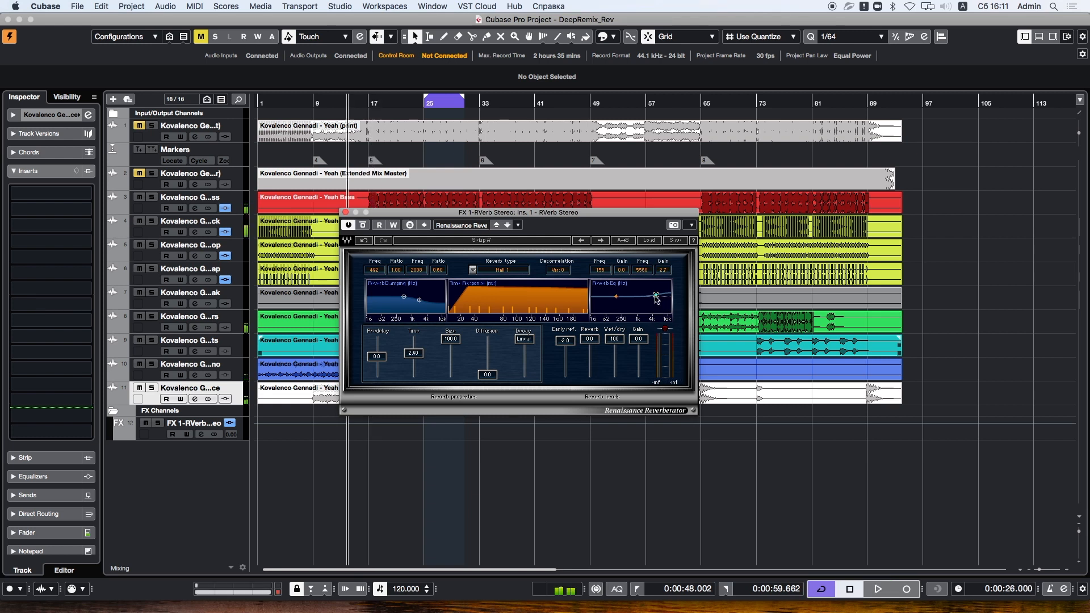
key(space)
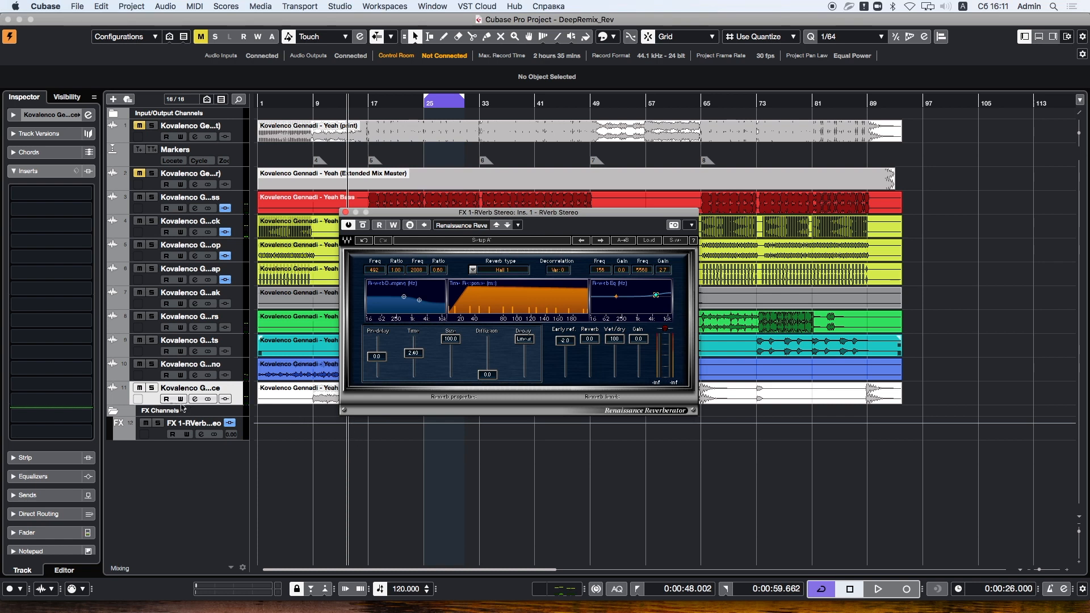
- Add a send from the Voice track to the FX 1-RVerb Stereo channel and activate it
click(152, 403)
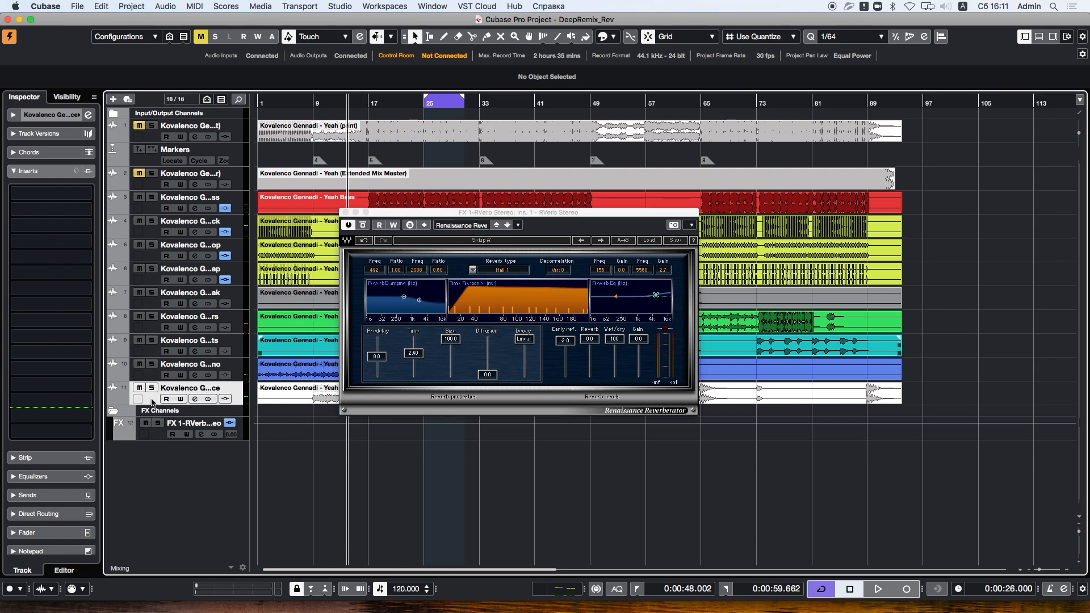
click(49, 495)
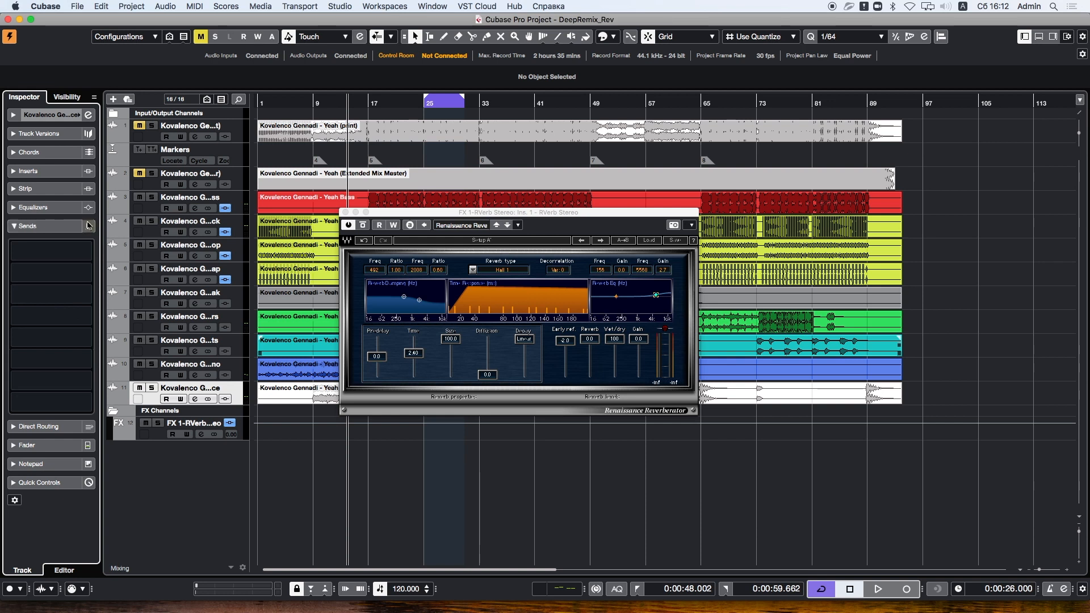
click(49, 253)
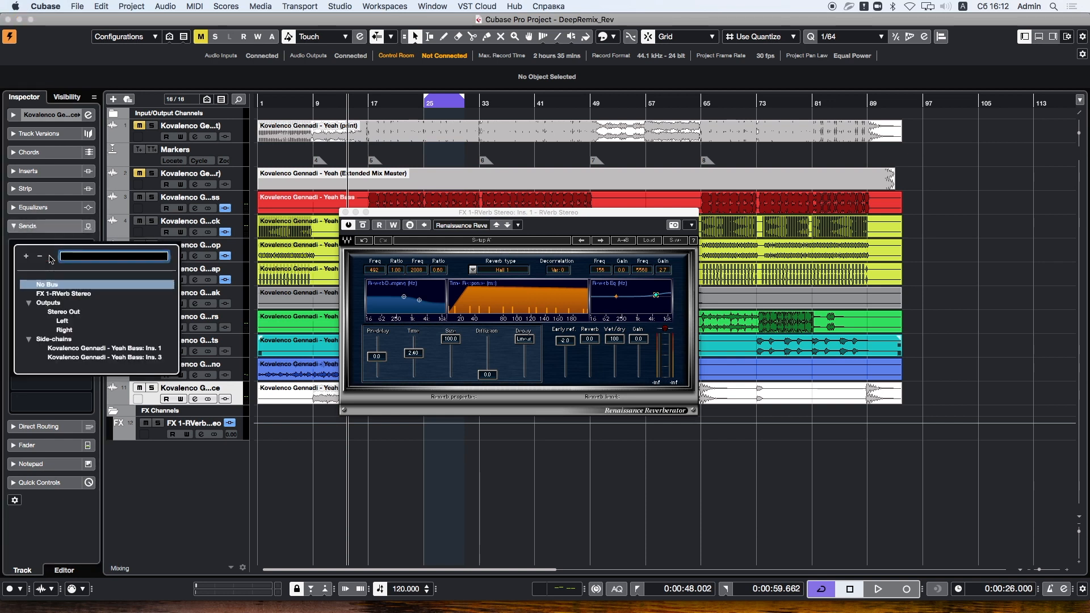
click(63, 294)
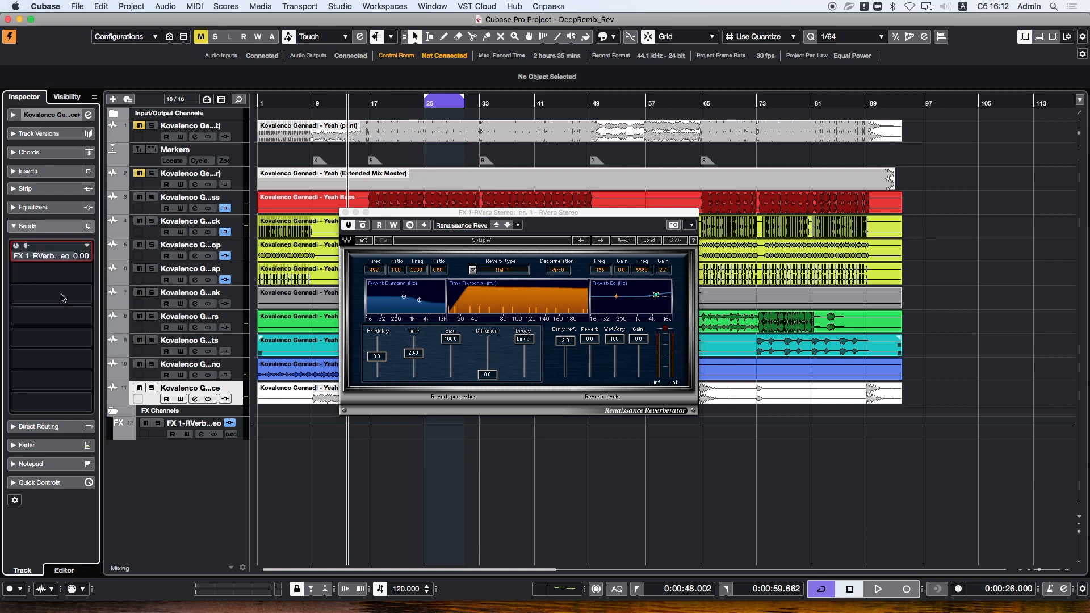
click(18, 247)
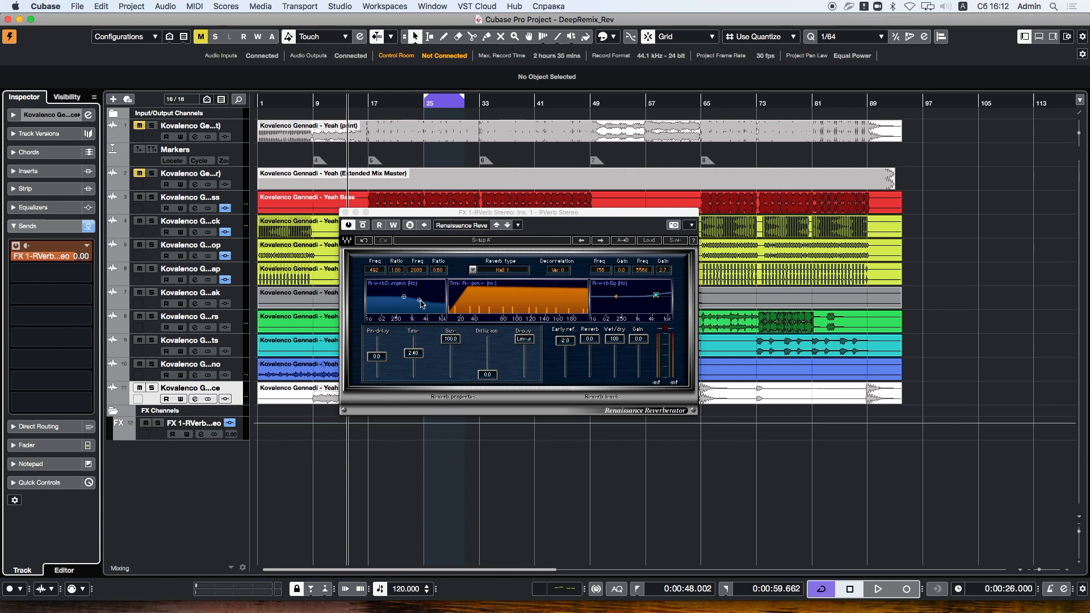
- Reshape RVerb's damping curve, cut its low EQ band to a gain of about -20.2, and audition the Voice track in solo
drag(422, 303, 419, 299)
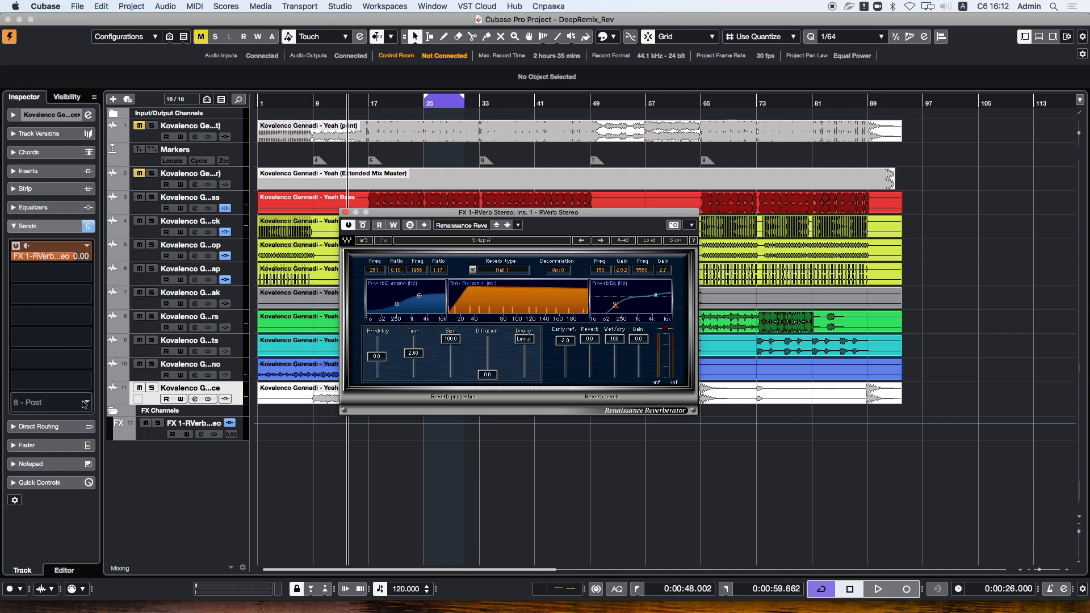
click(153, 391)
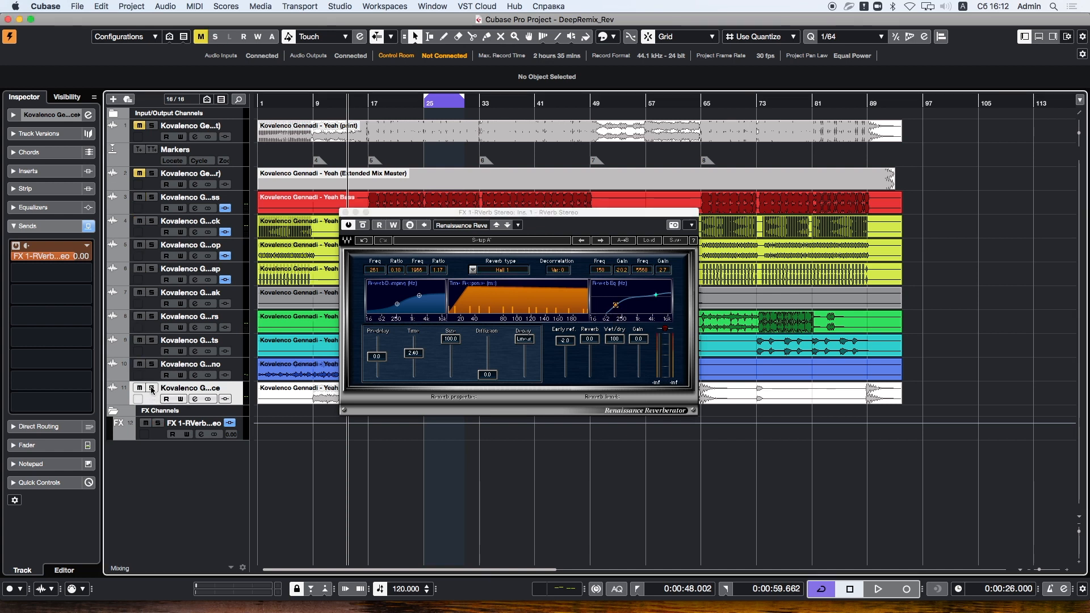
click(152, 390)
key(space)
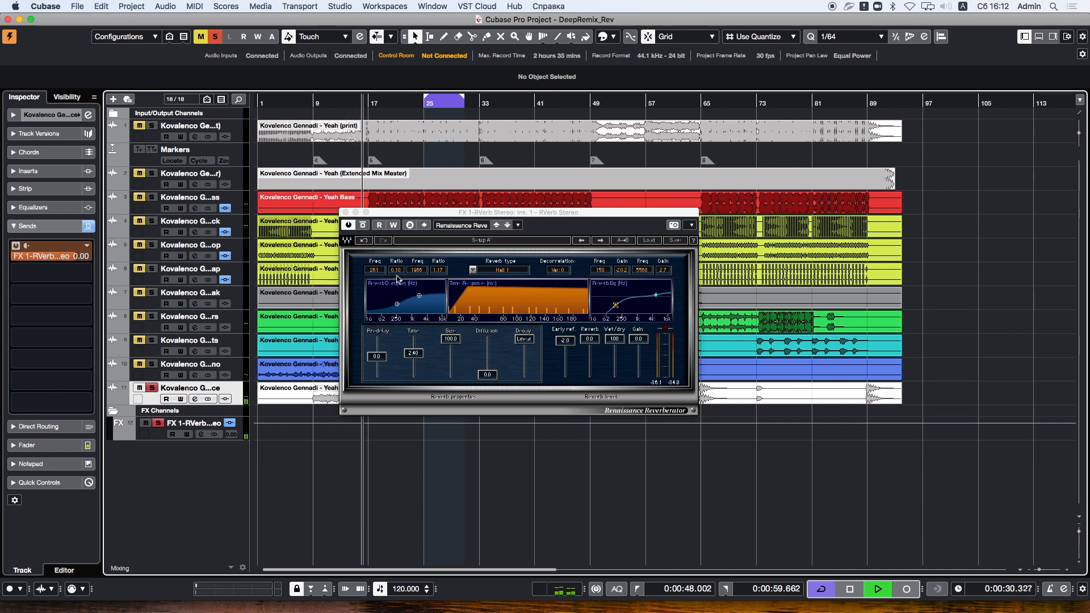
key(space)
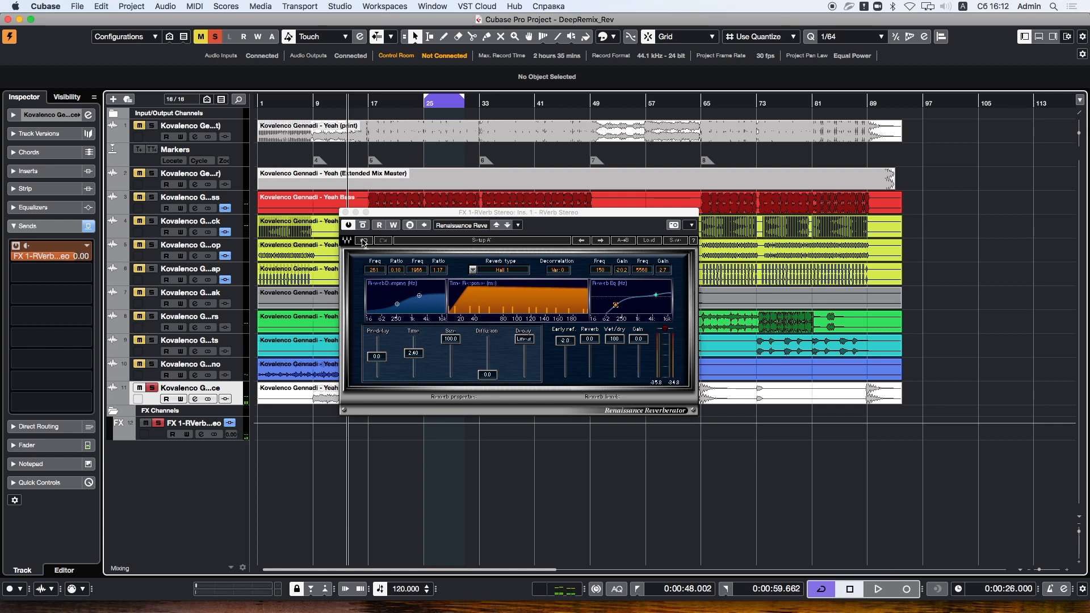
- Undo and redo RVerb's setting changes to compare both versions while the soloed Voice track plays
click(363, 241)
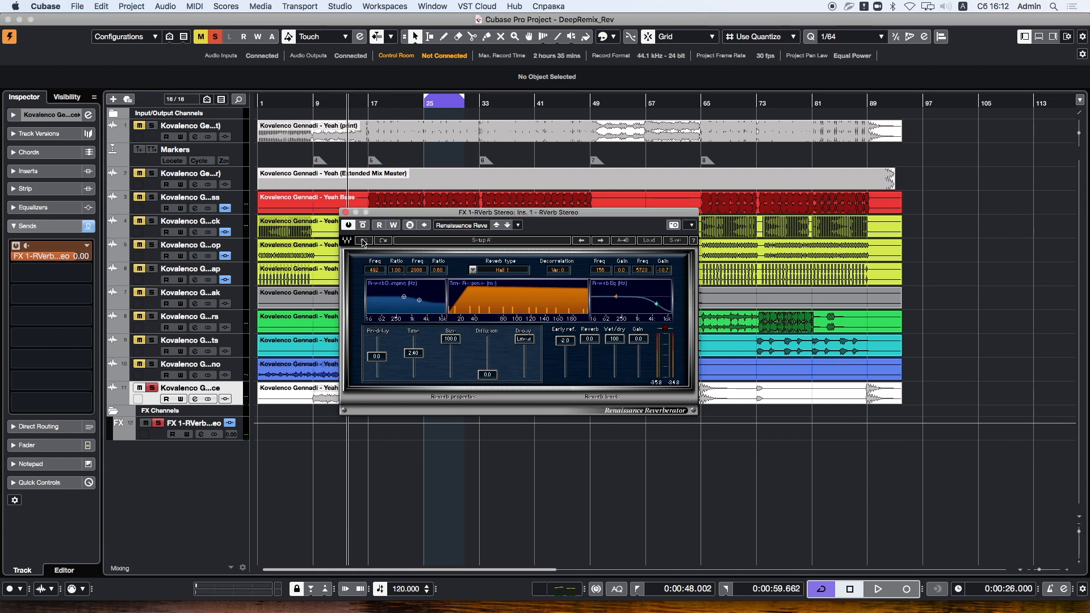
key(space)
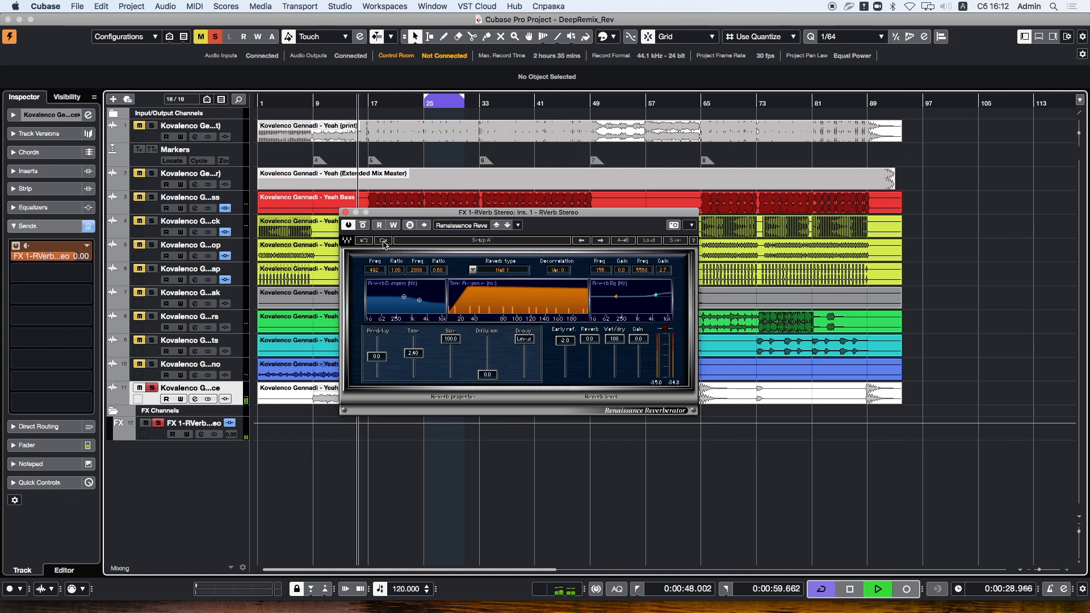
click(383, 243)
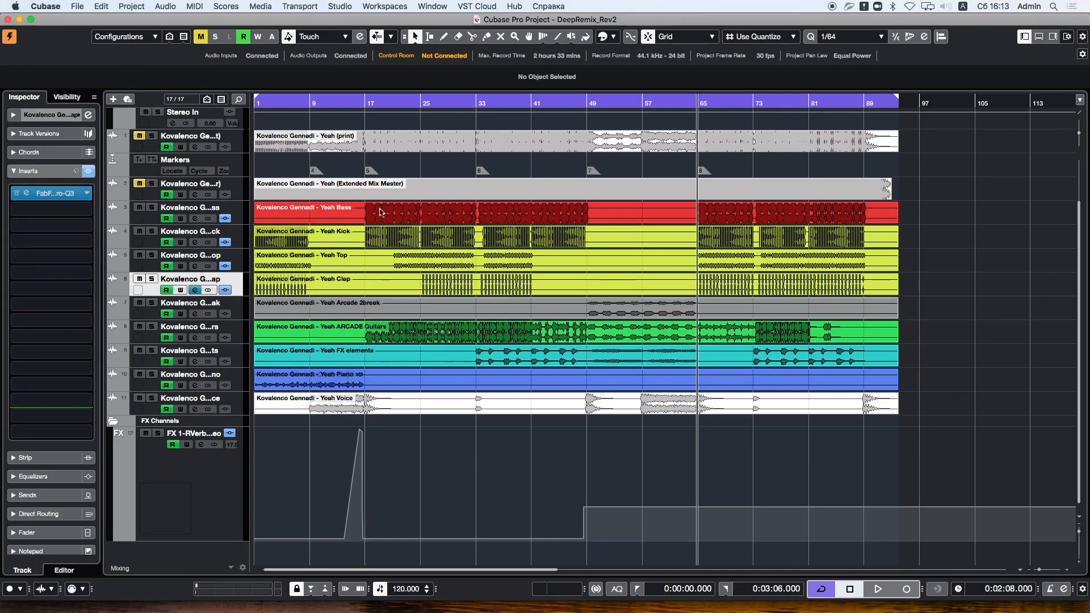
- Audition the Voice track in solo around the reverb automation rise at bar 14, compare with the print track, and clear the solo
drag(345, 102, 348, 168)
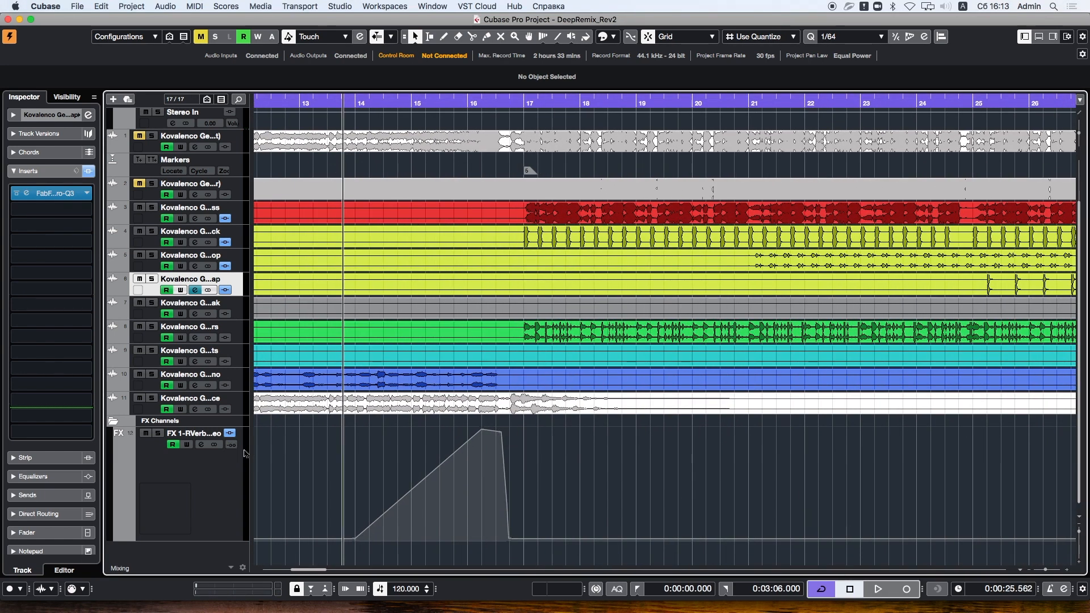
click(152, 399)
key(space)
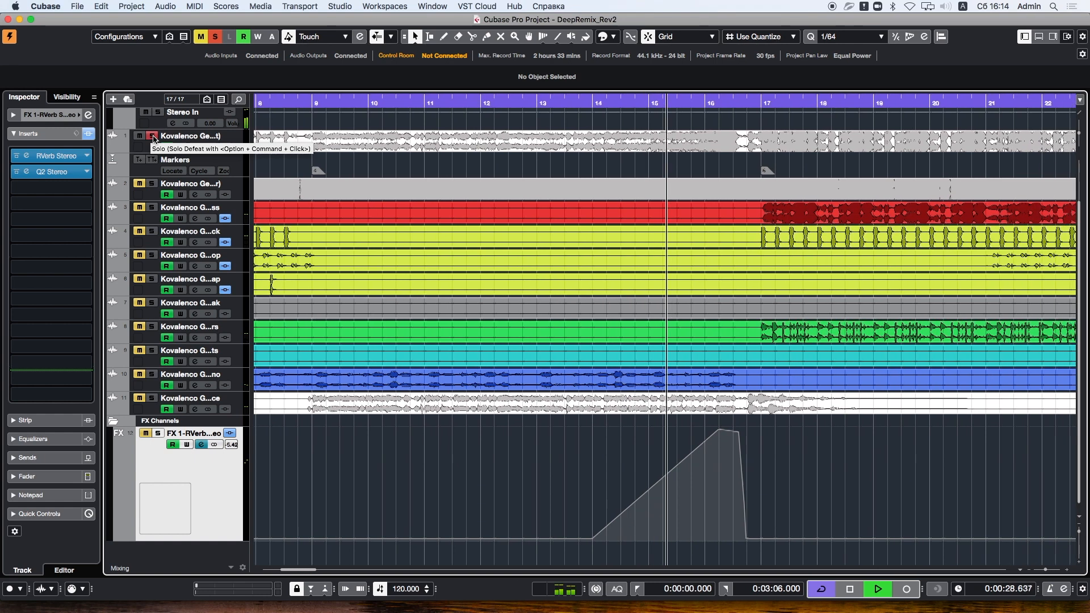
click(152, 136)
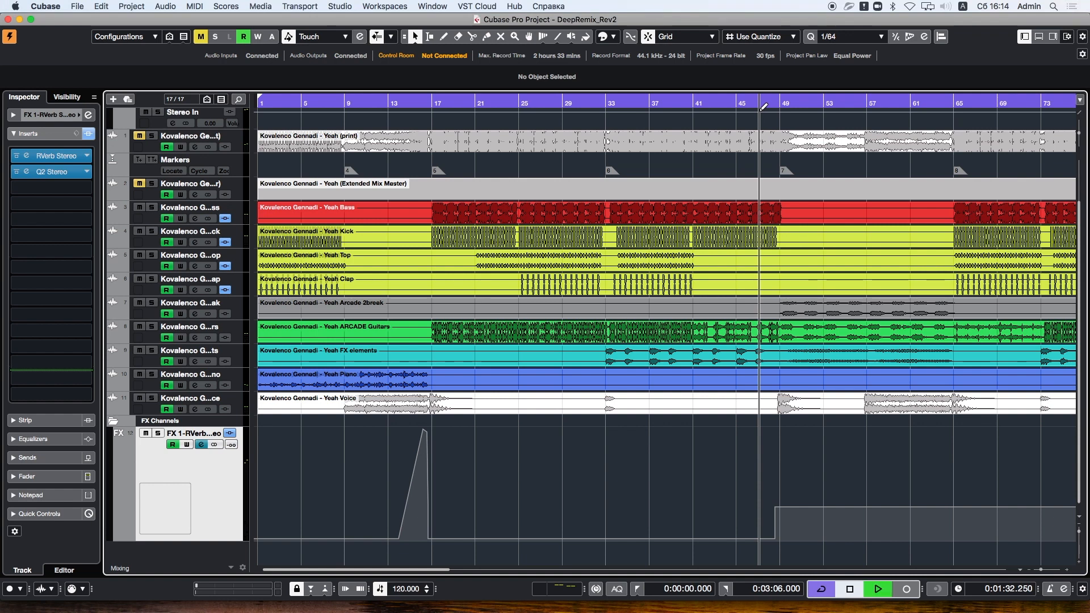
- Play the full mix from about bar 47 through the break and compare it with the soloed Extended Mix Master
scroll(763, 106, right, 3)
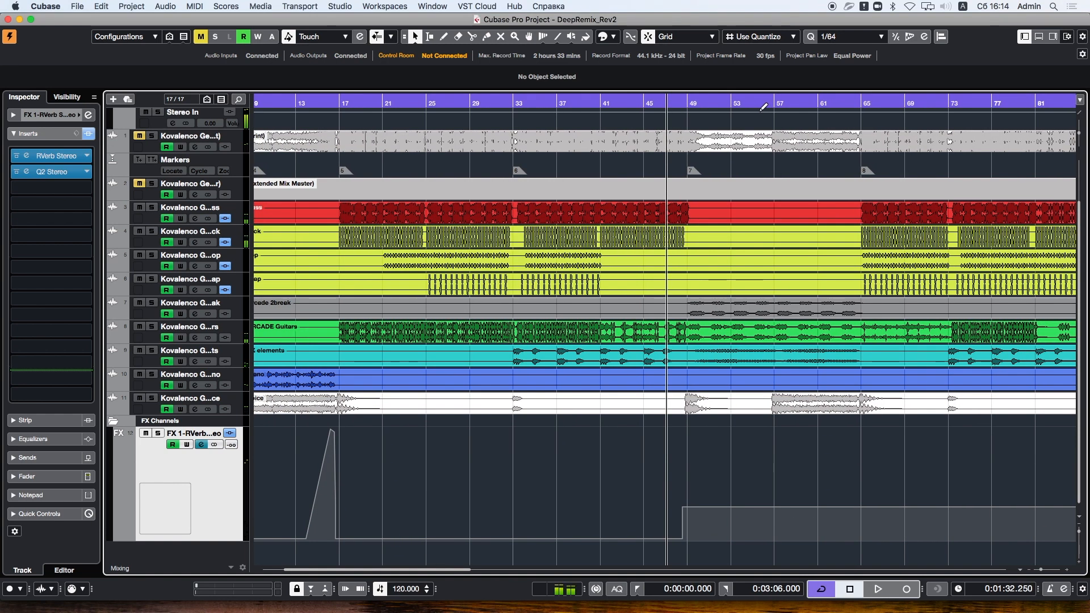
key(space)
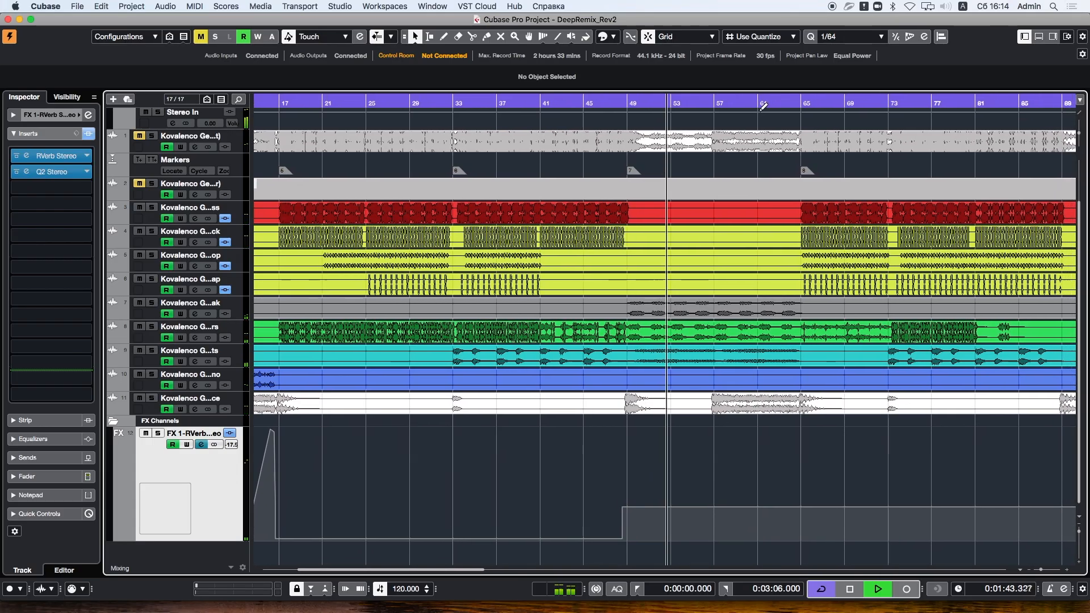
click(707, 104)
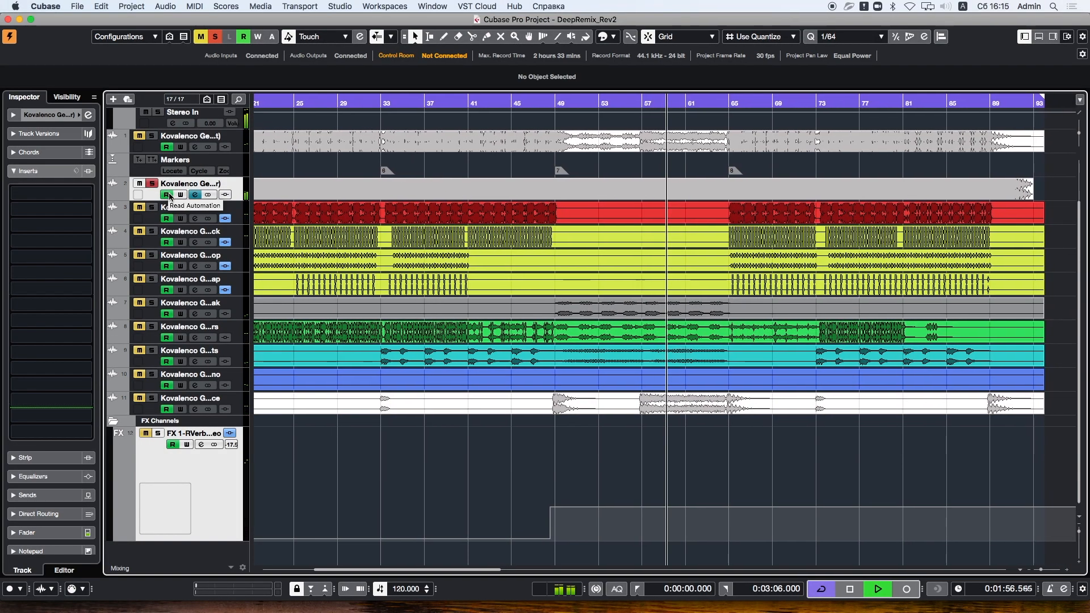
click(152, 184)
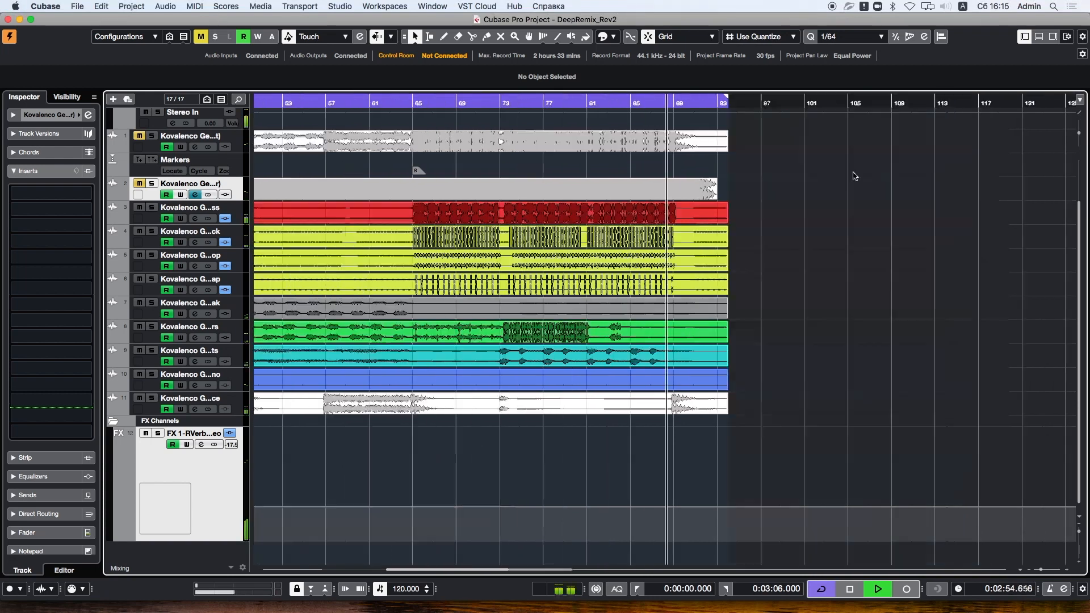
- Audition the ending of the full mix from about bar 88
key(space)
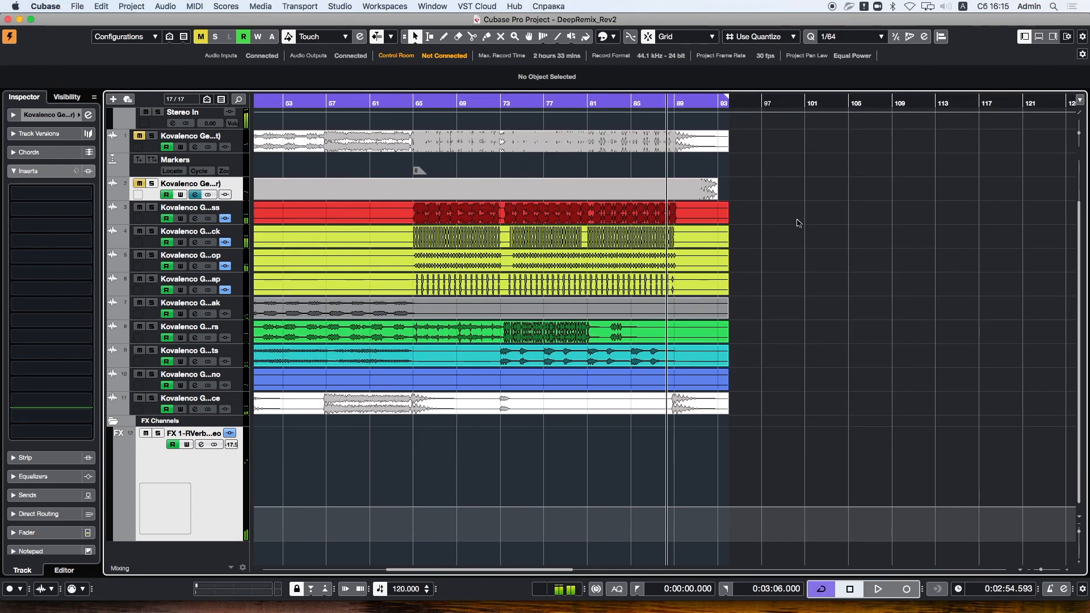
key(space)
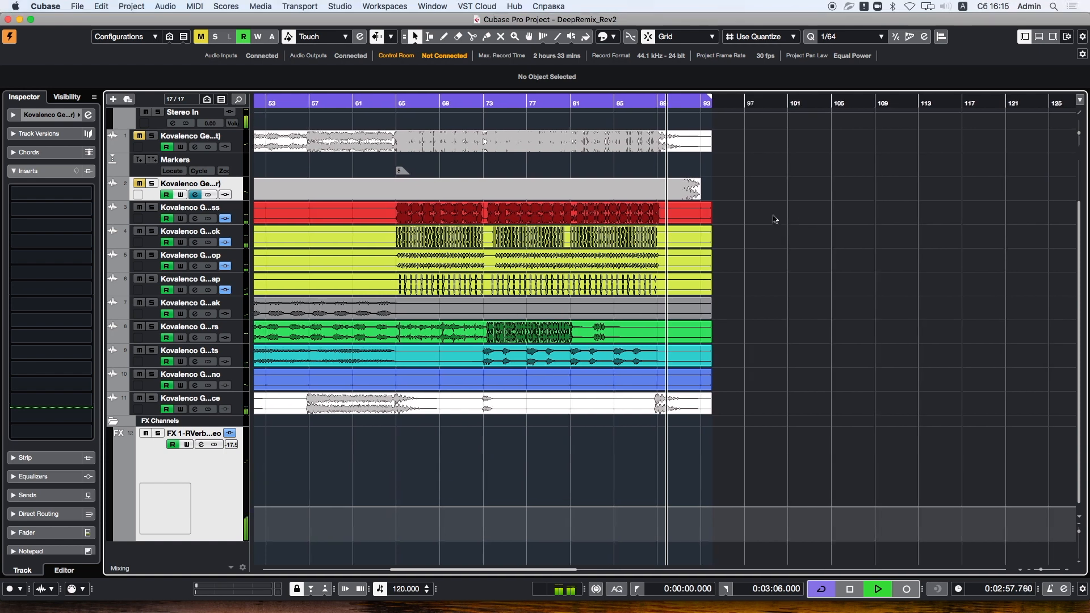
click(494, 99)
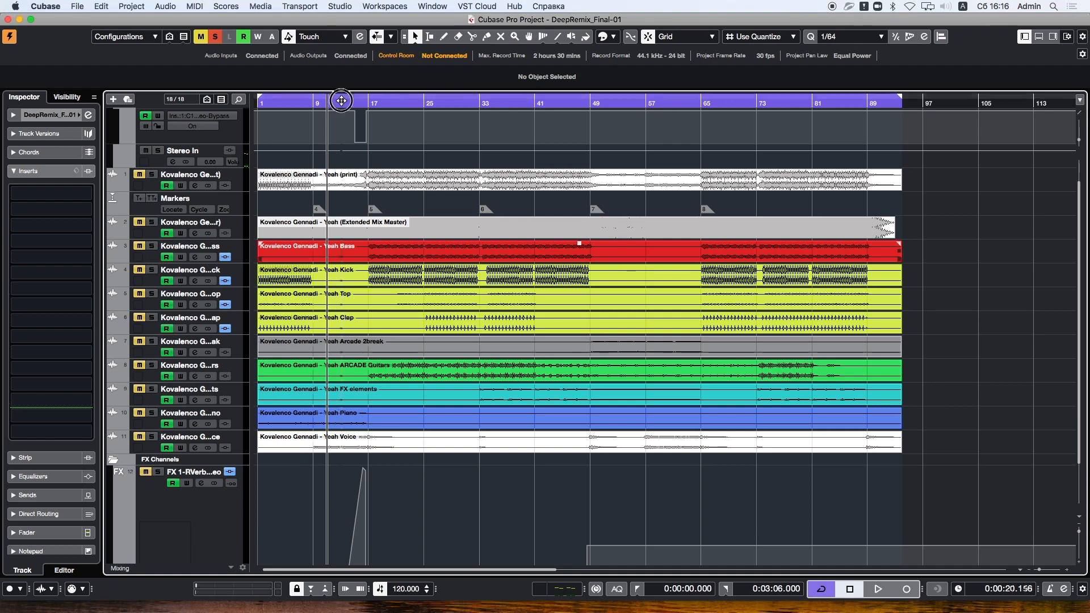
- Compare the Final-01 mix from bar 13 onward with the Extended Mix Master by switching its solo, and stop playback
click(341, 100)
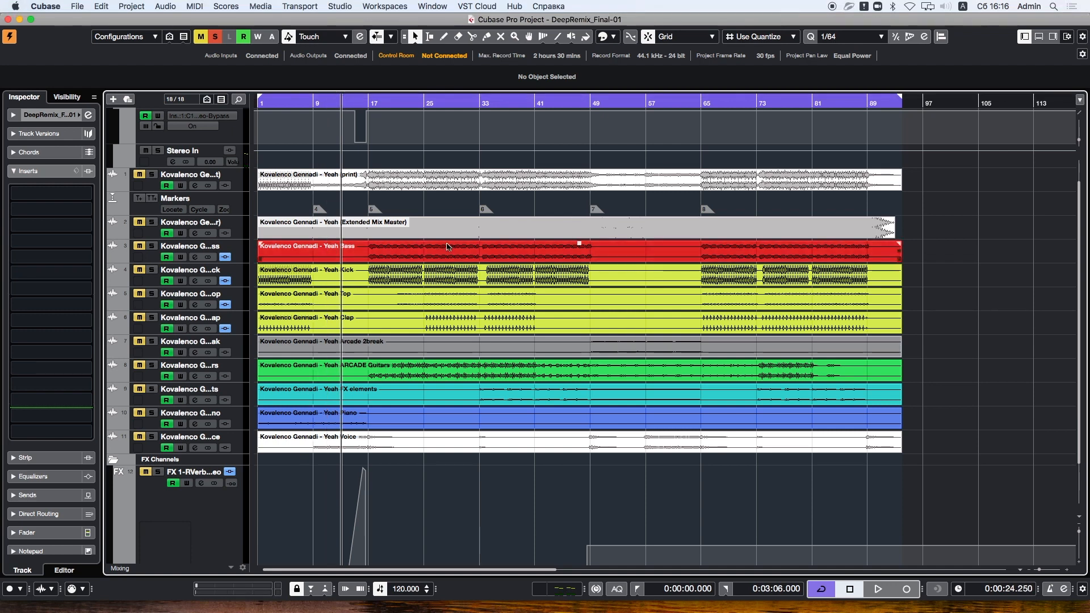
scroll(448, 244, up, 2)
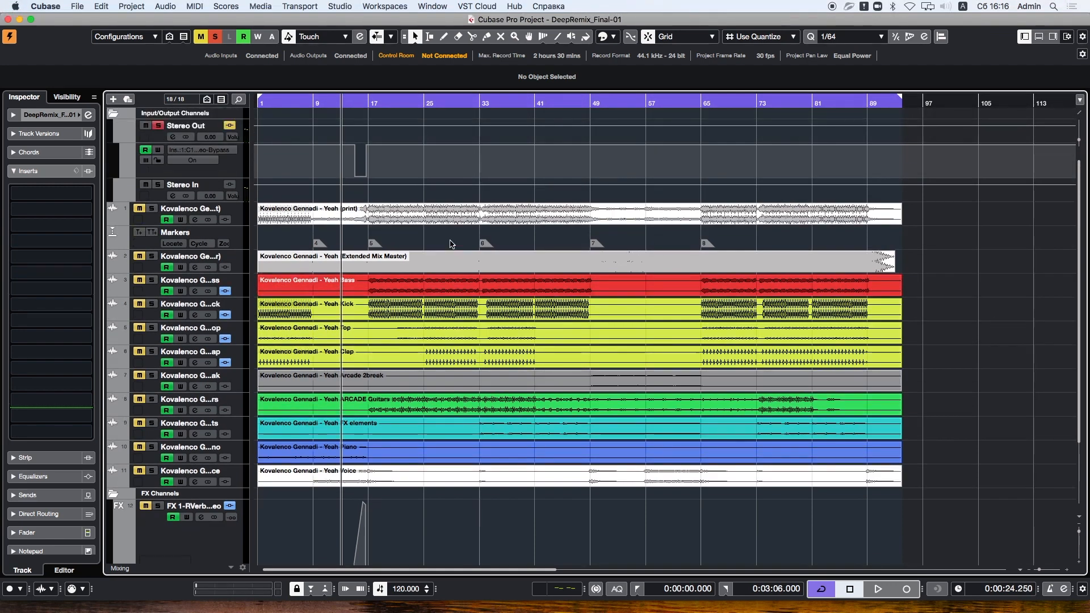
scroll(449, 239, down, 5)
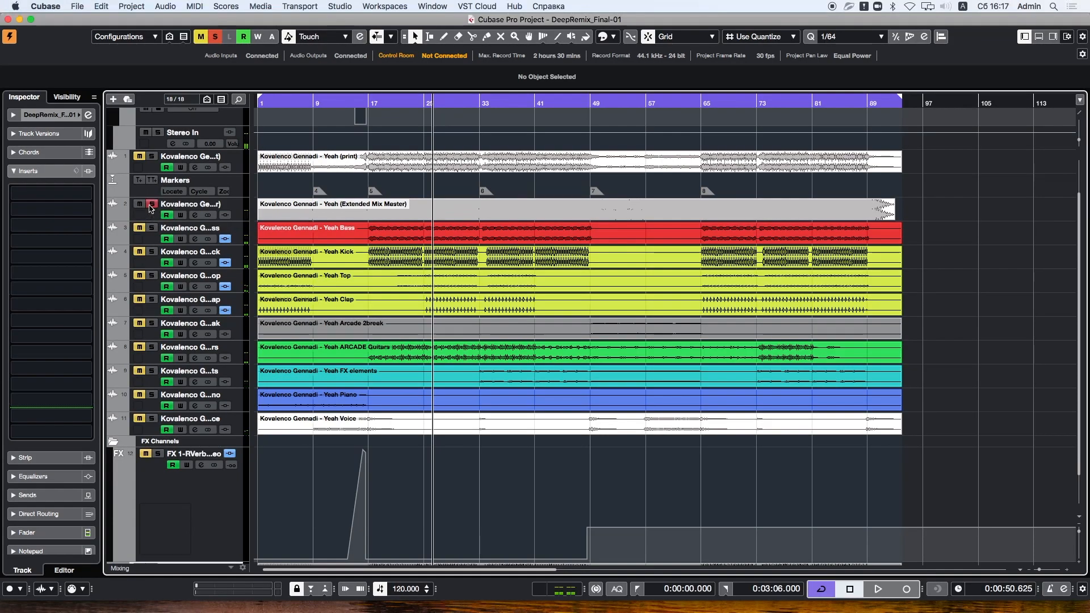
scroll(159, 213, up, 2)
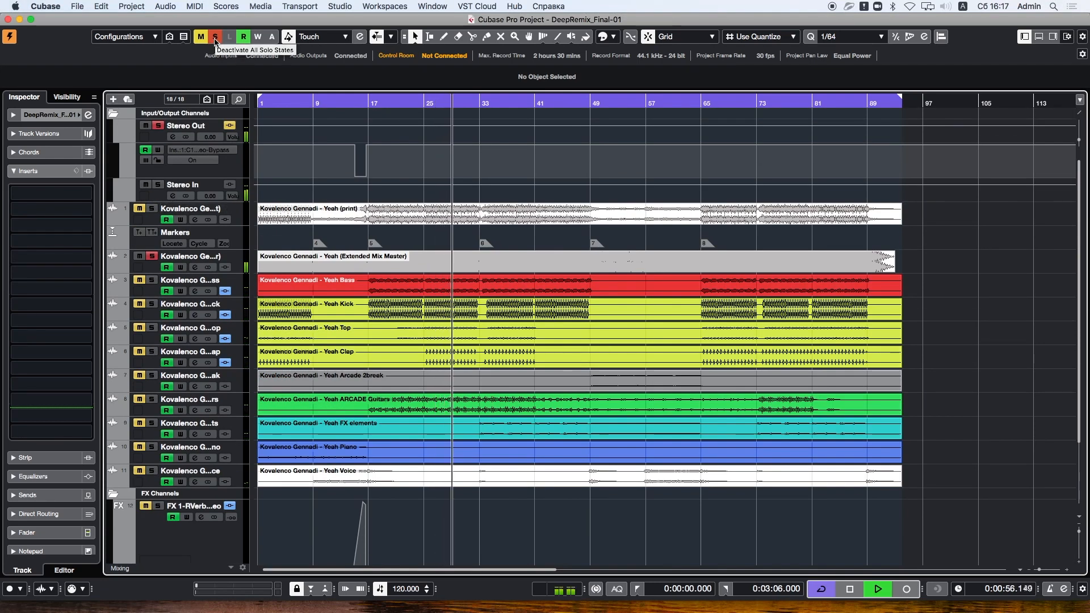
click(151, 256)
click(139, 256)
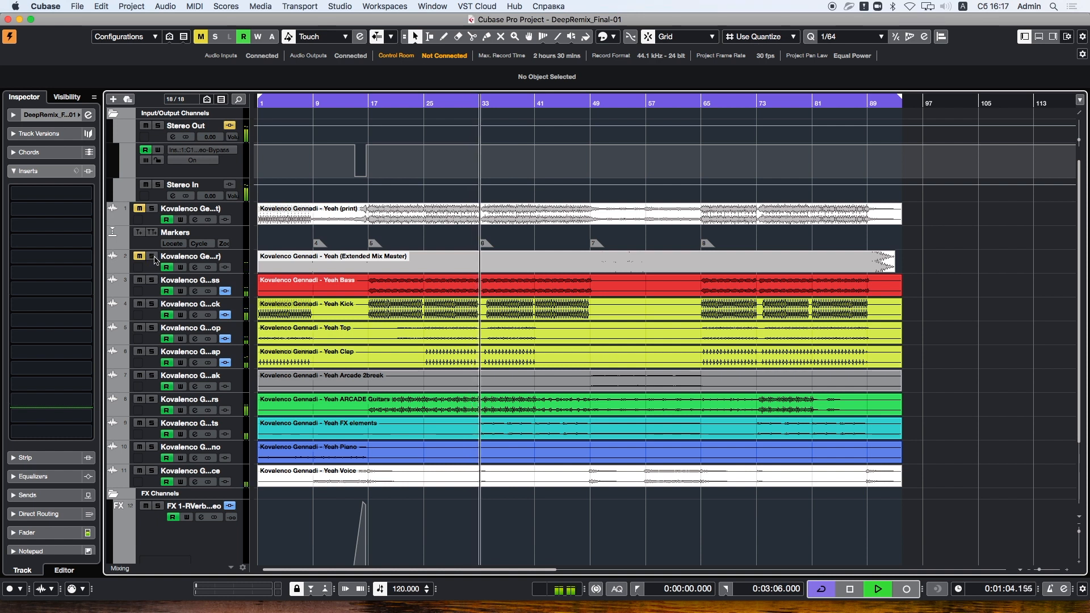
click(152, 256)
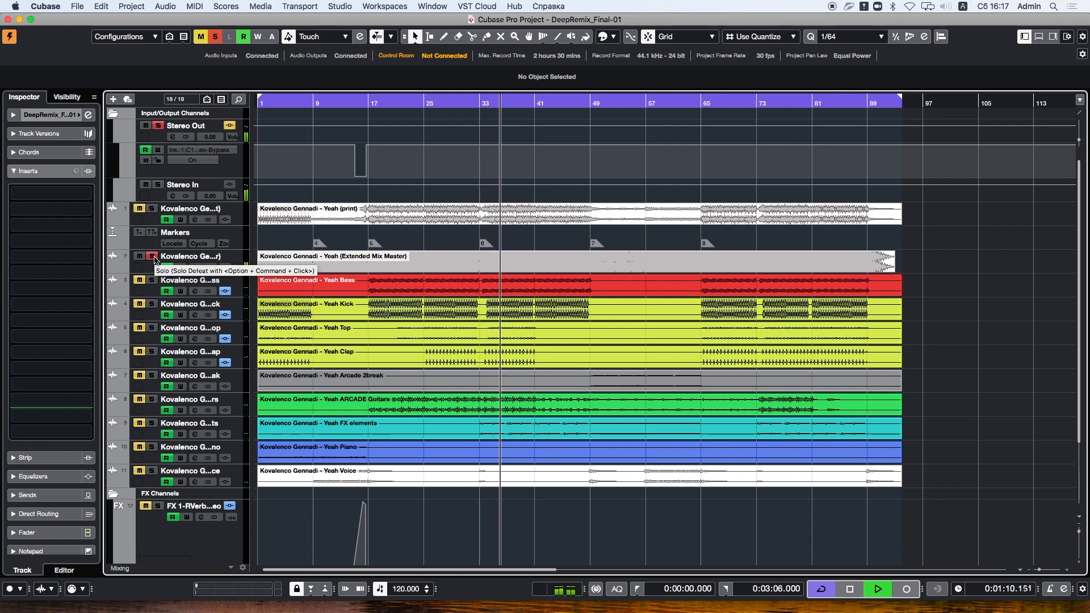
key(space)
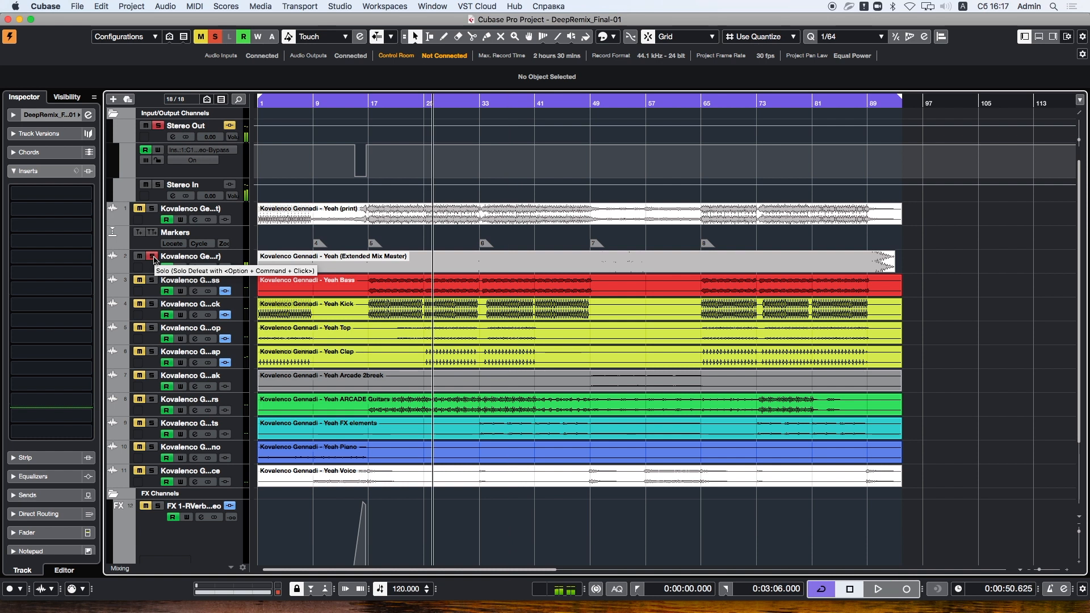
- Turn off automation reading for Stereo Out's insert bypass and compare the mix with the Extended Mix Master by switching its solo
click(146, 150)
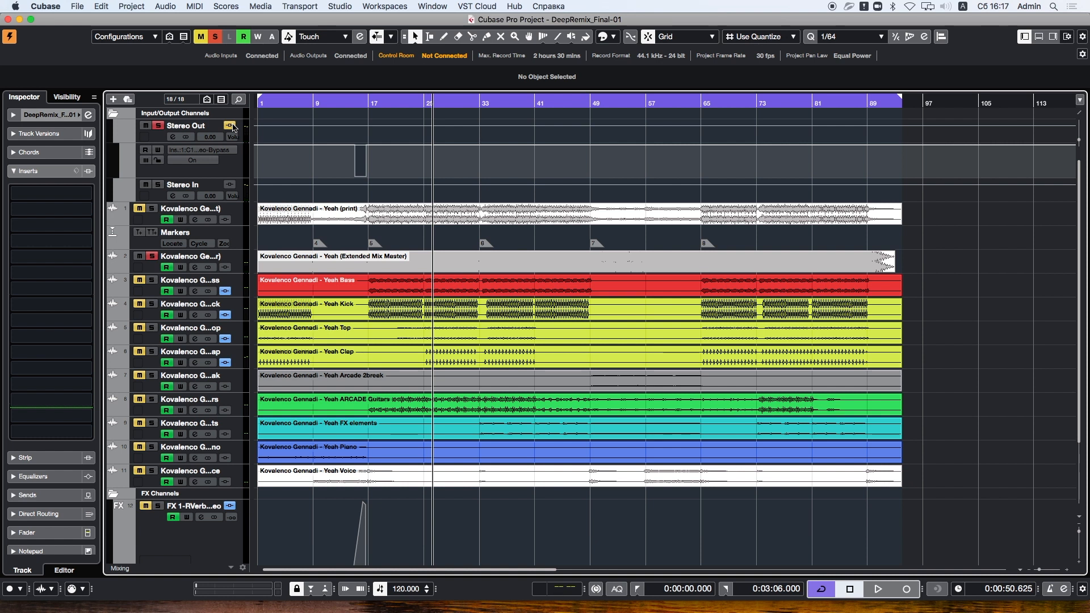
key(space)
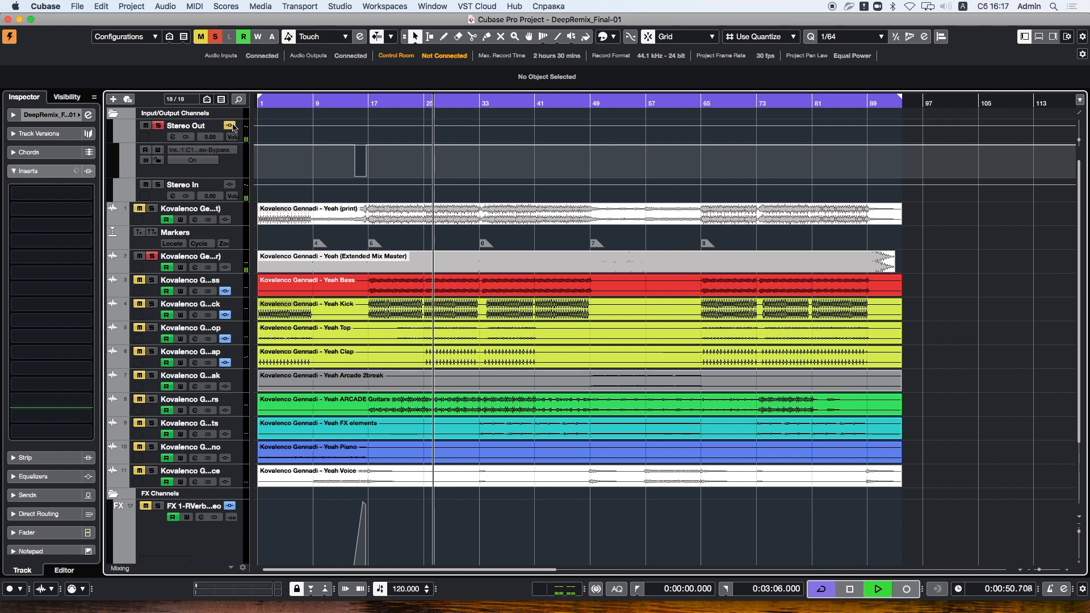
click(63, 115)
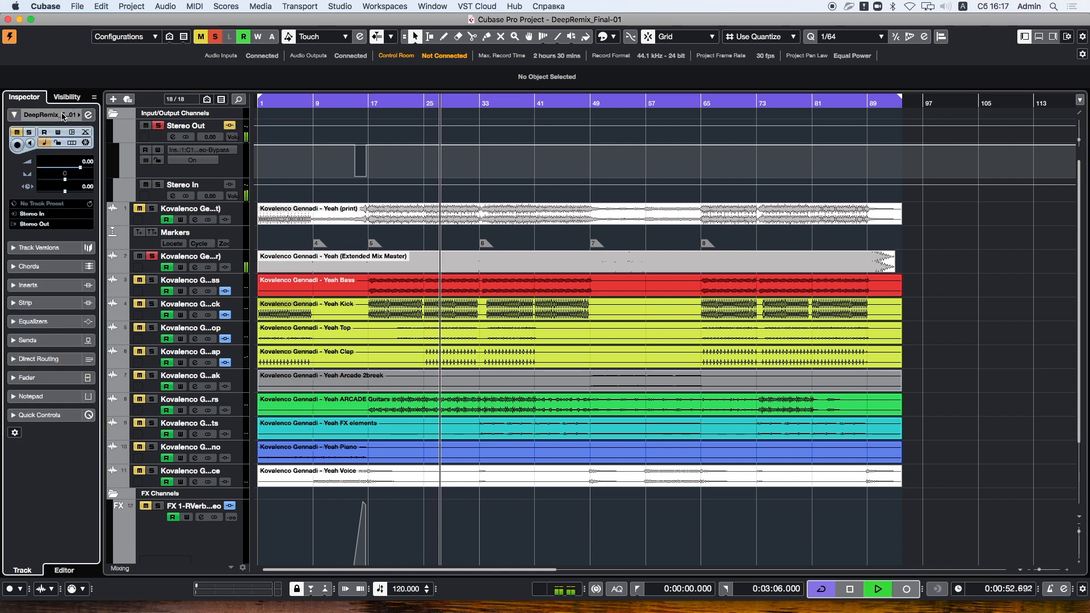
click(152, 258)
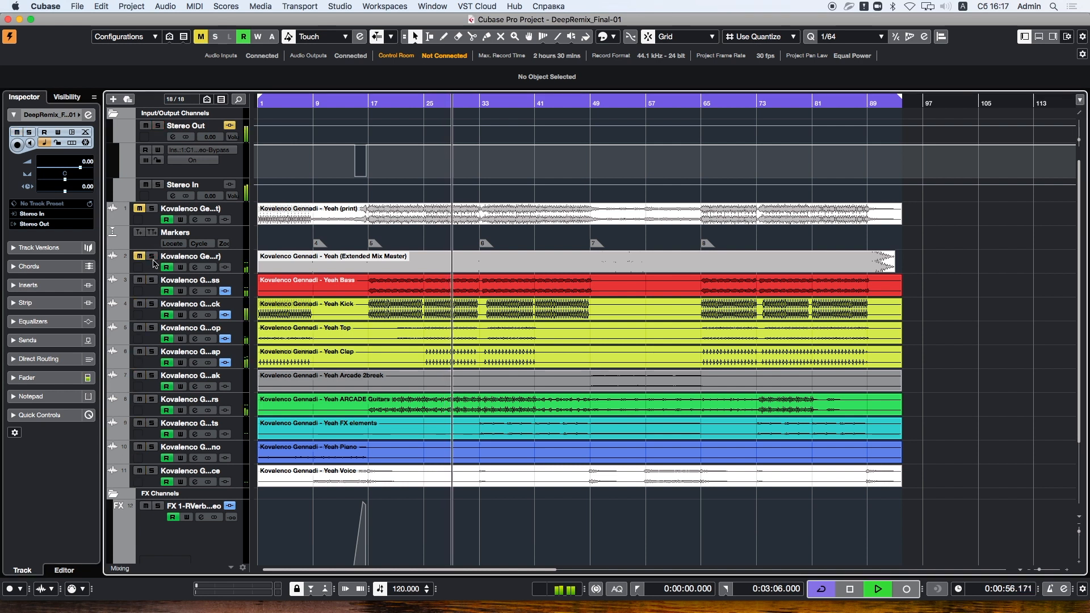
click(153, 258)
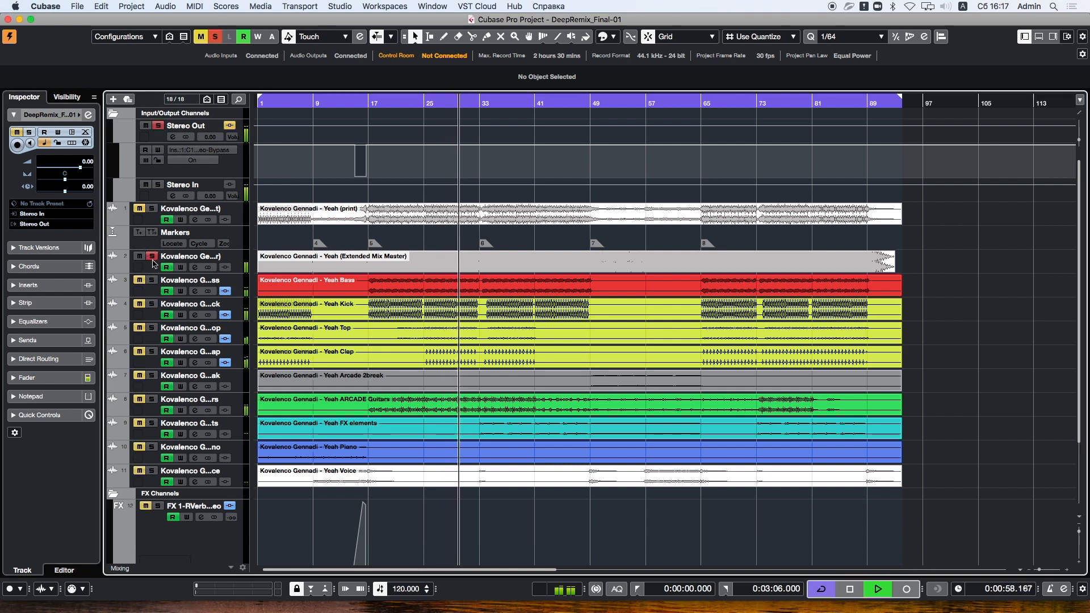
click(153, 259)
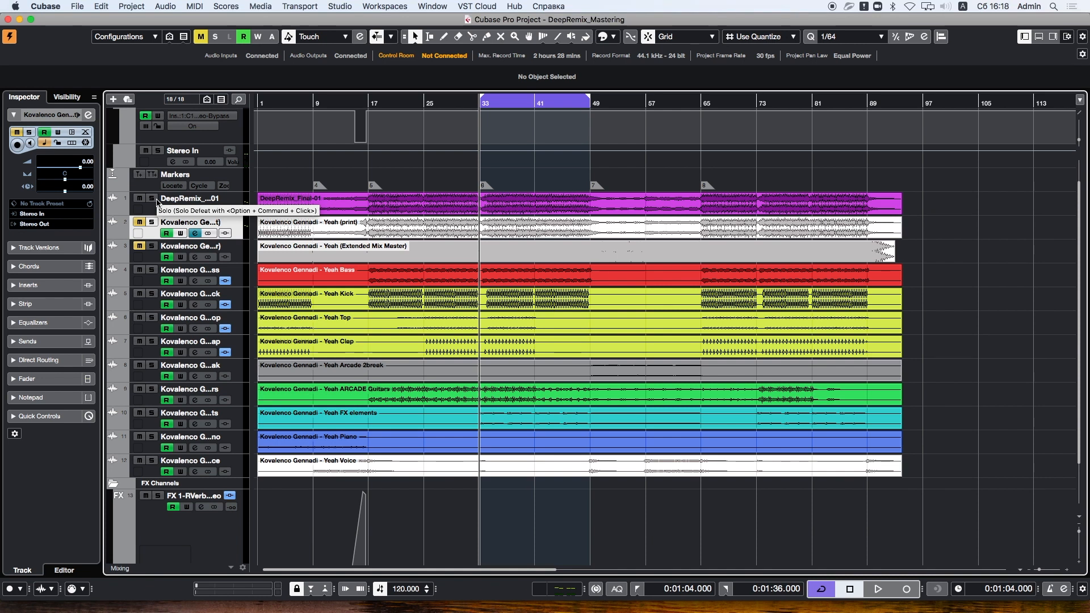
- Compare the soloed DeepRemix_Final-01 mix with the soloed print track from bar 33, around marker 5 and from marker 8
key(space)
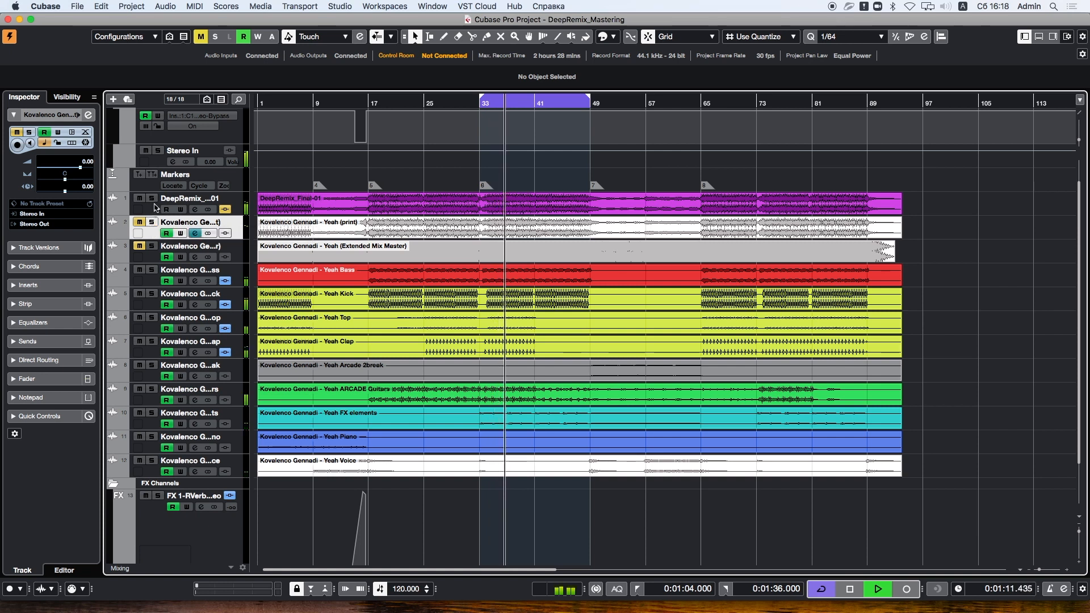
click(151, 198)
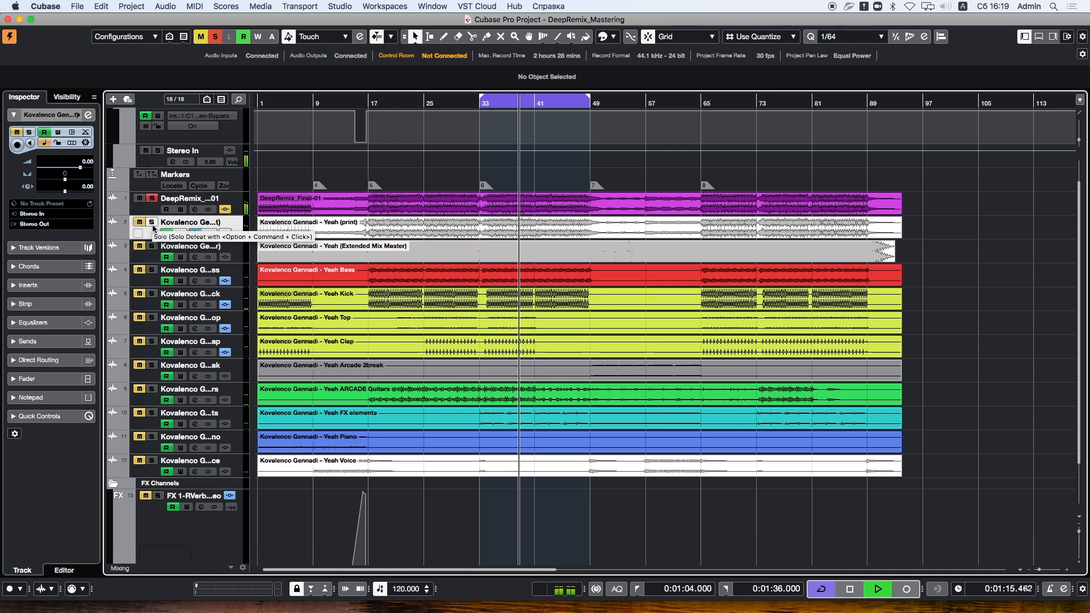
click(151, 222)
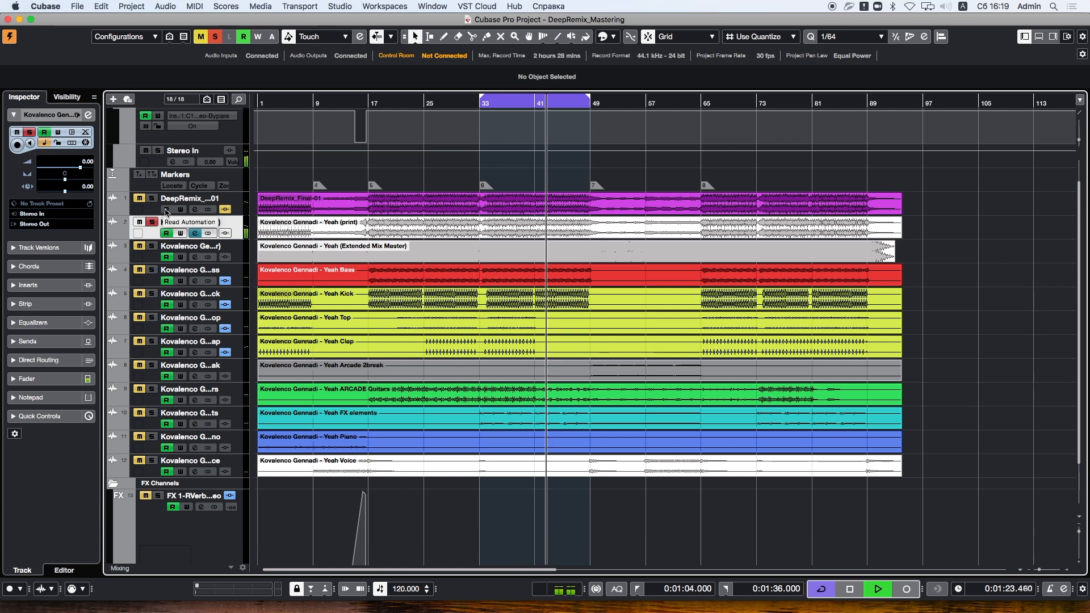
key(5)
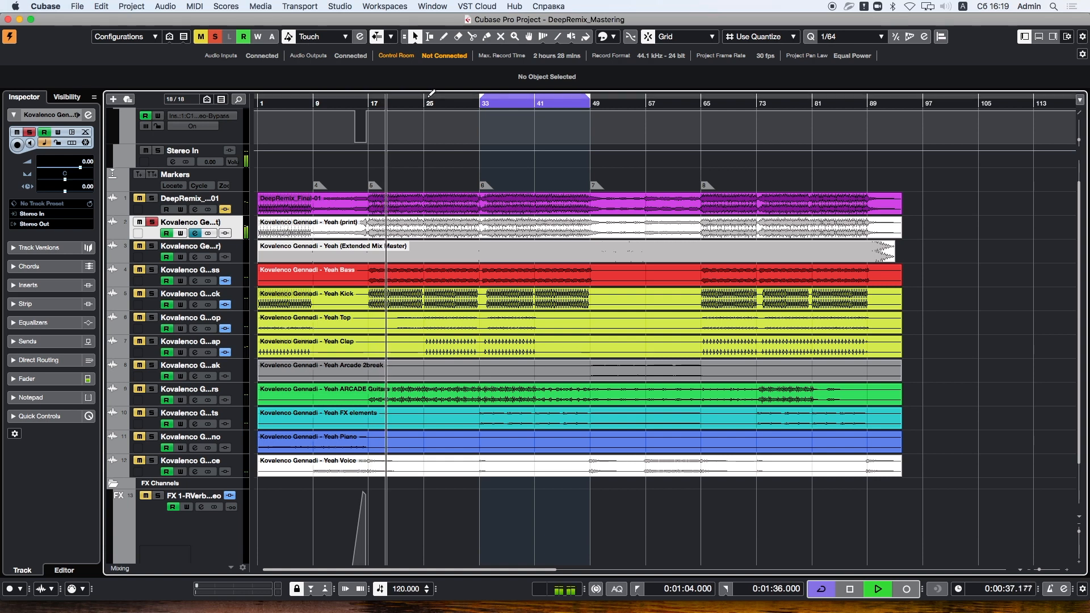
key(8)
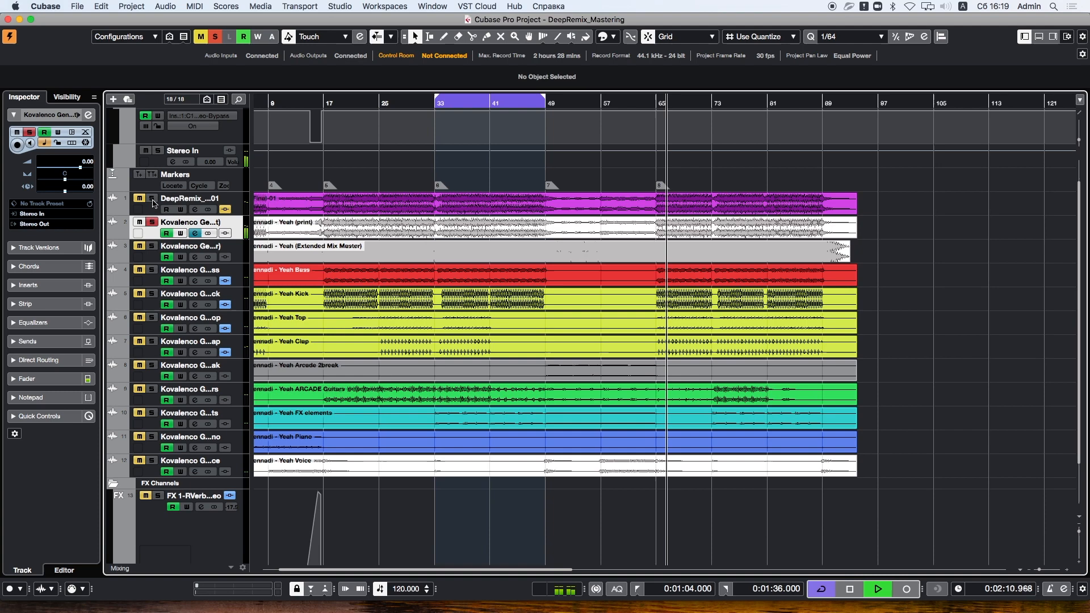
click(152, 198)
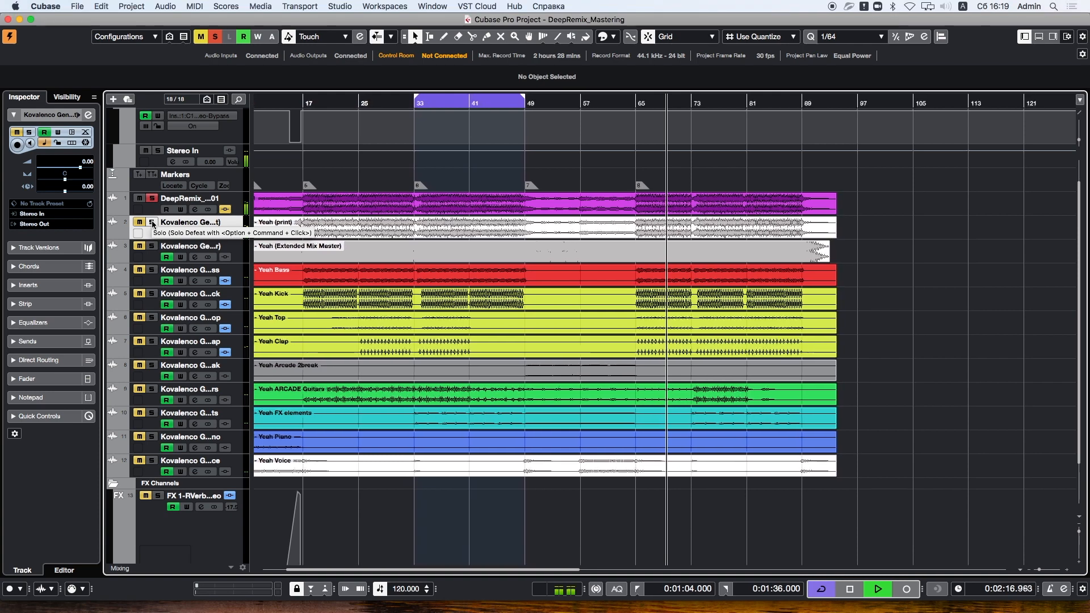
click(152, 222)
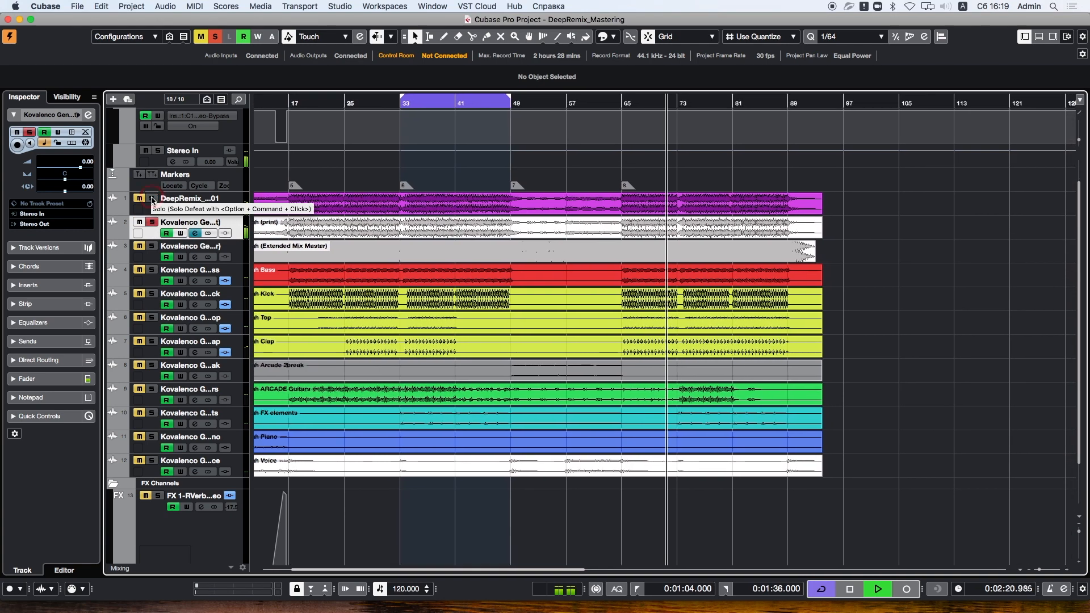
click(152, 200)
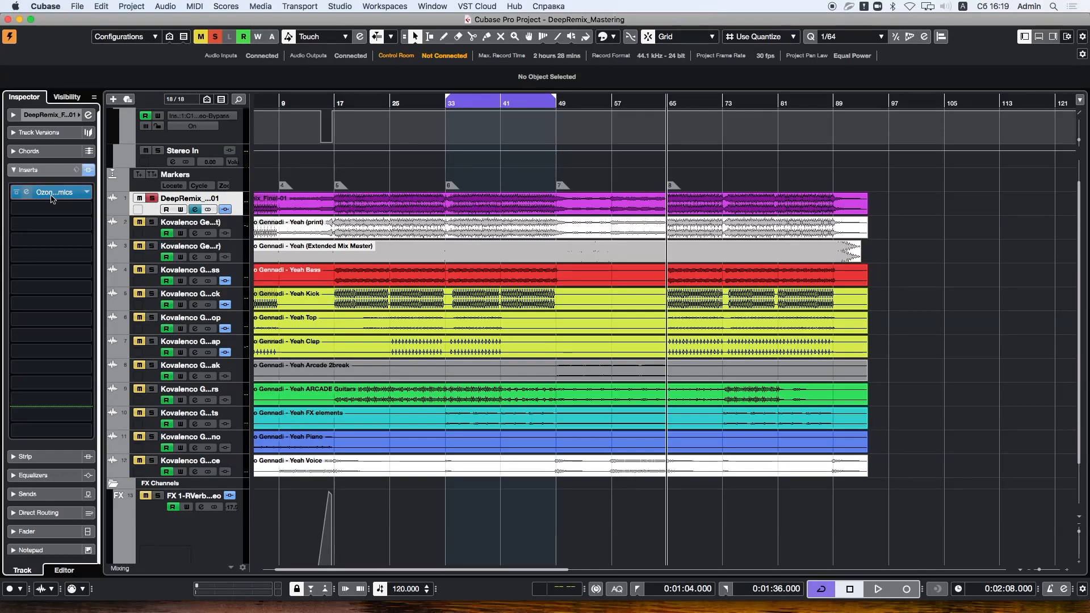
- Open Ozone 9 Dynamics on the DeepRemix_Final-01 track and switch the band solo from band 2 to band 1
click(54, 195)
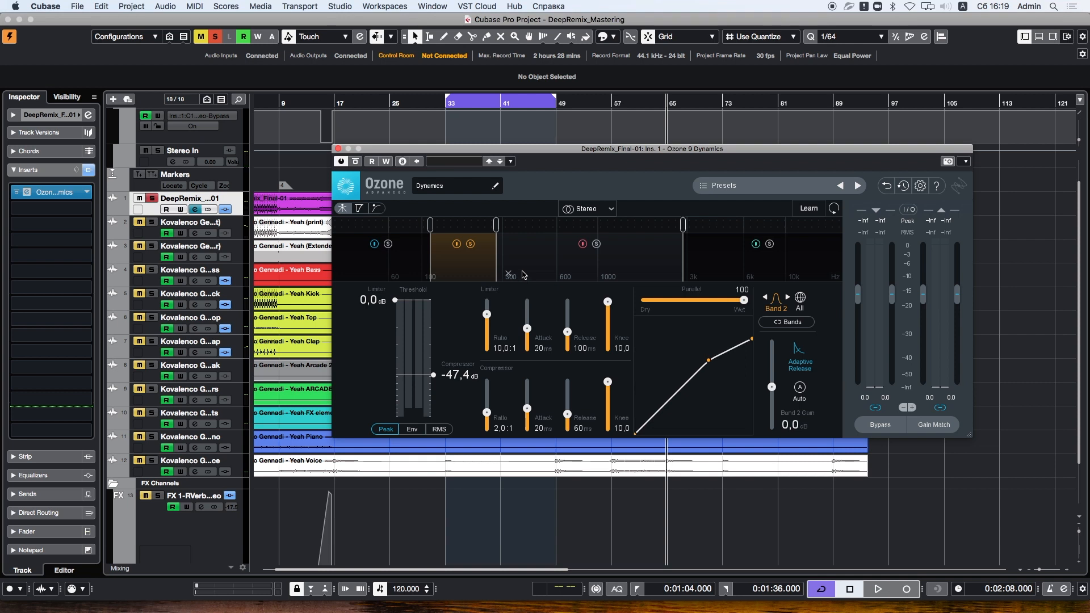
click(471, 245)
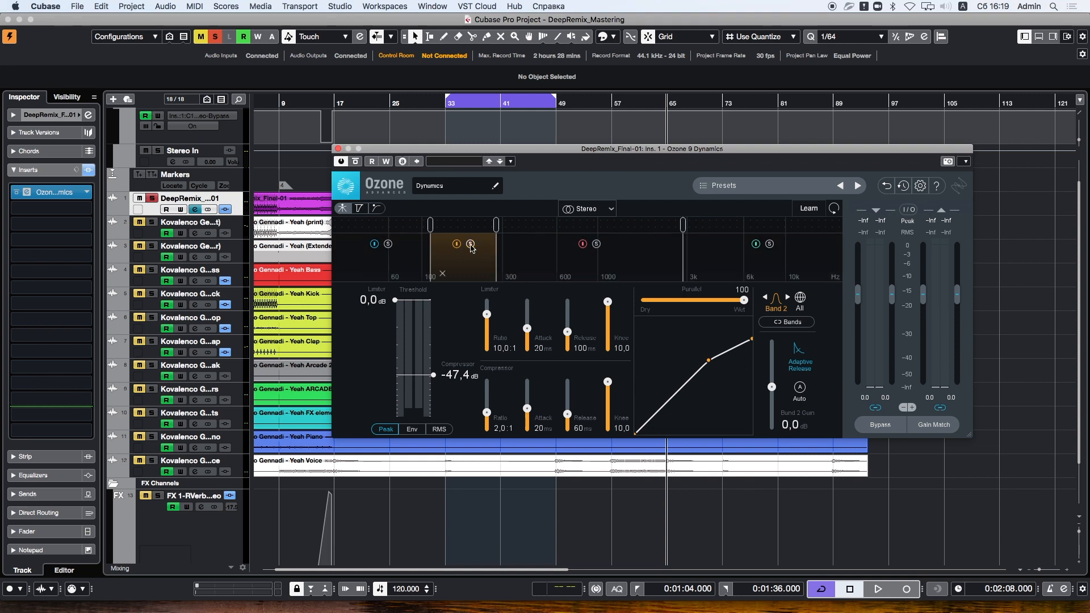
click(389, 245)
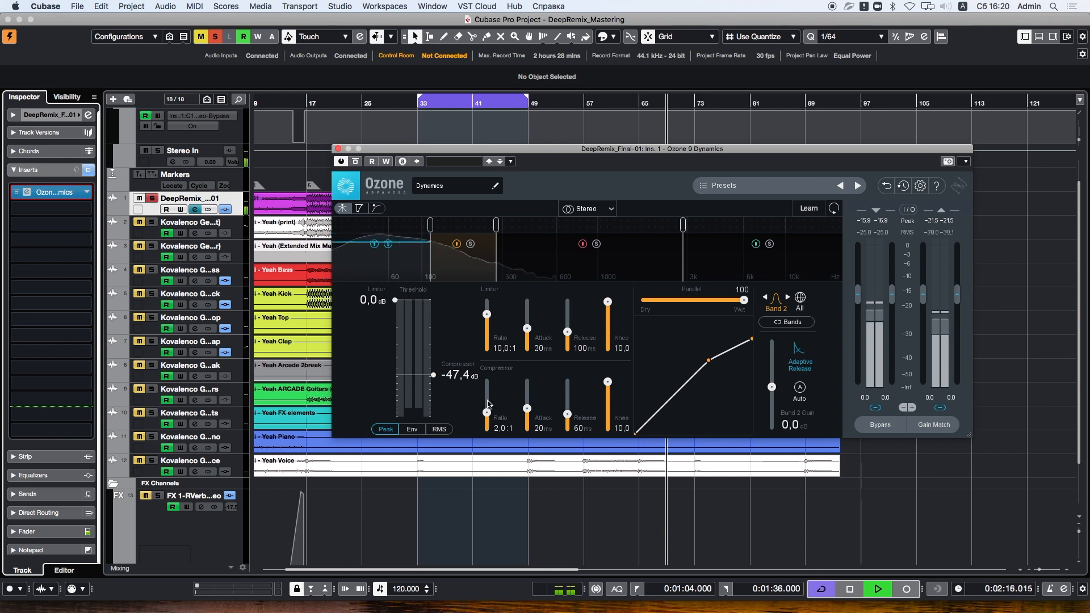
- Set band 2's compressor ratio to 4:1 and its release to 30 ms
click(498, 429)
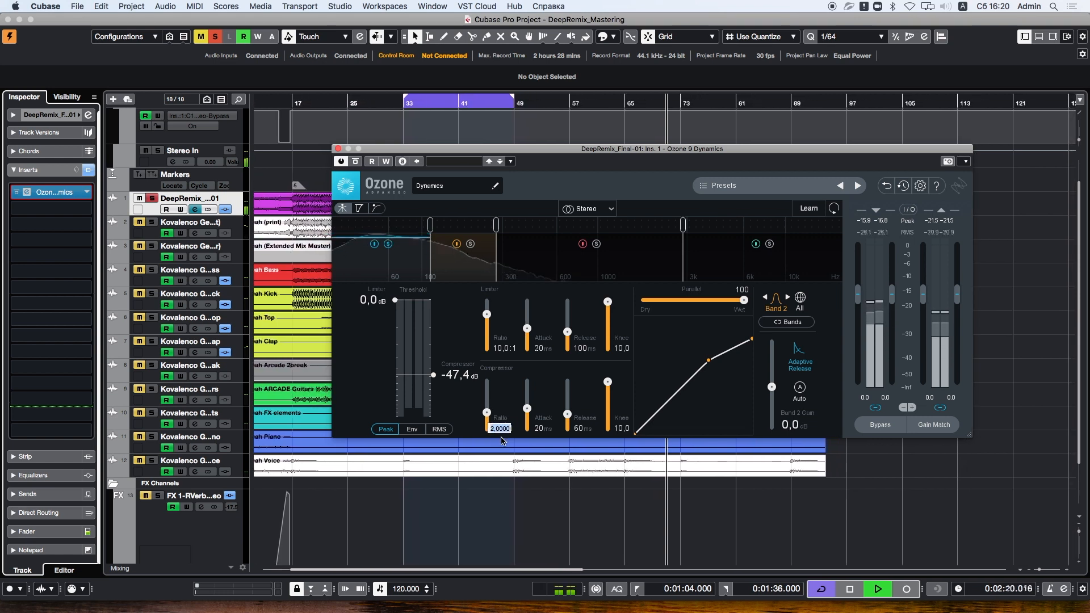
text(4)
key(Return)
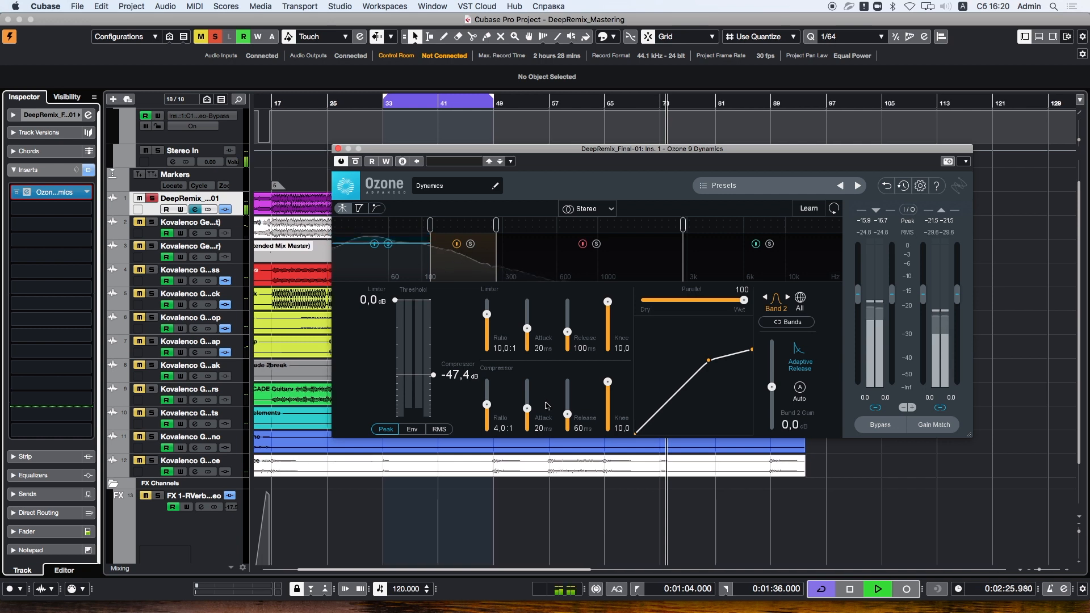
click(579, 429)
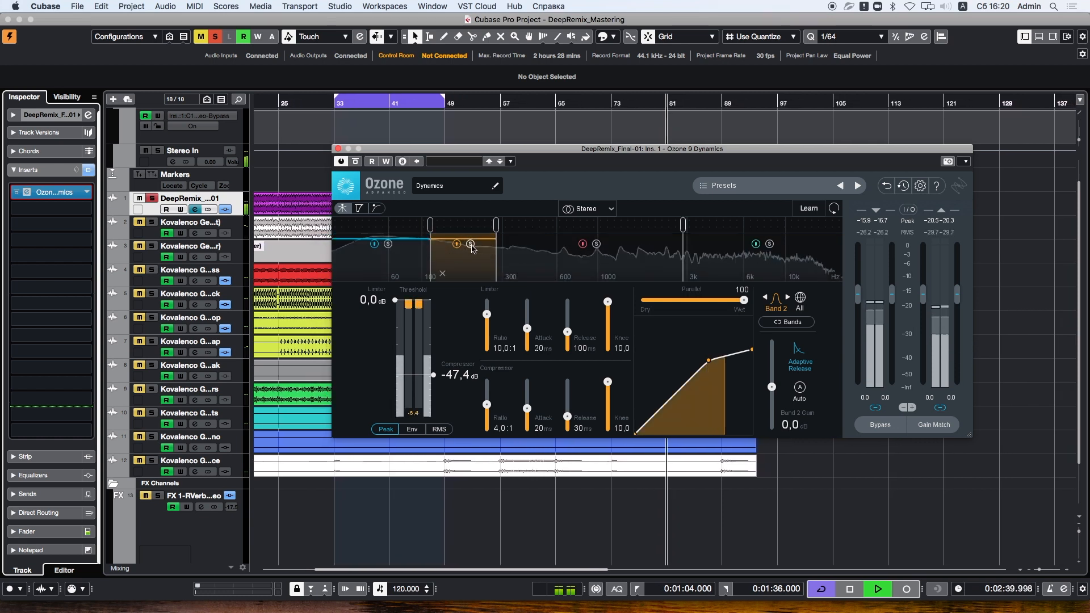
- Solo bands 2 and 3 together and turn off band 2's processing
click(470, 244)
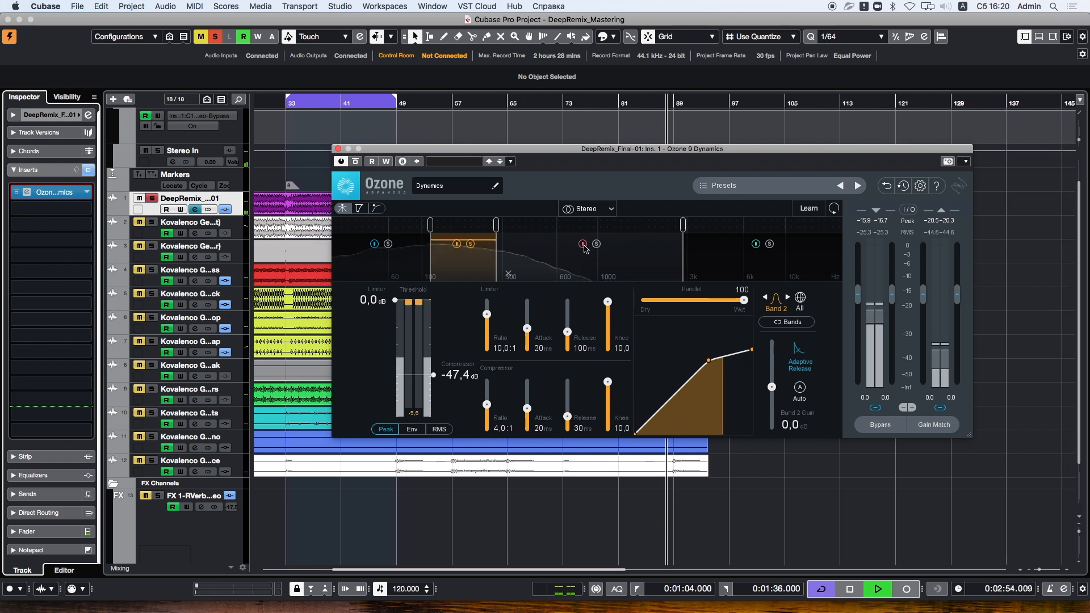
click(596, 244)
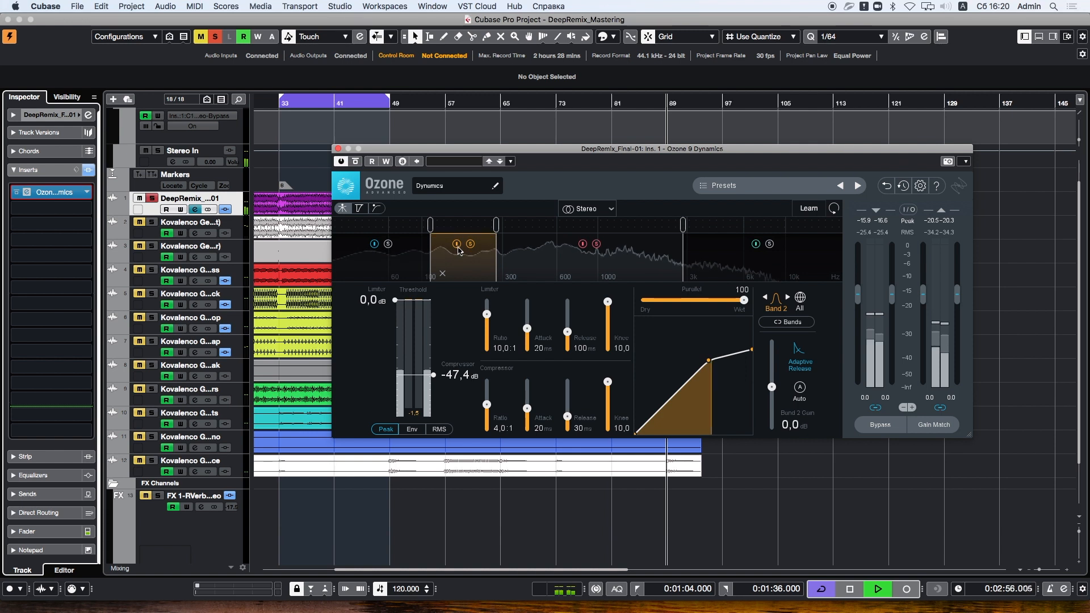
click(456, 243)
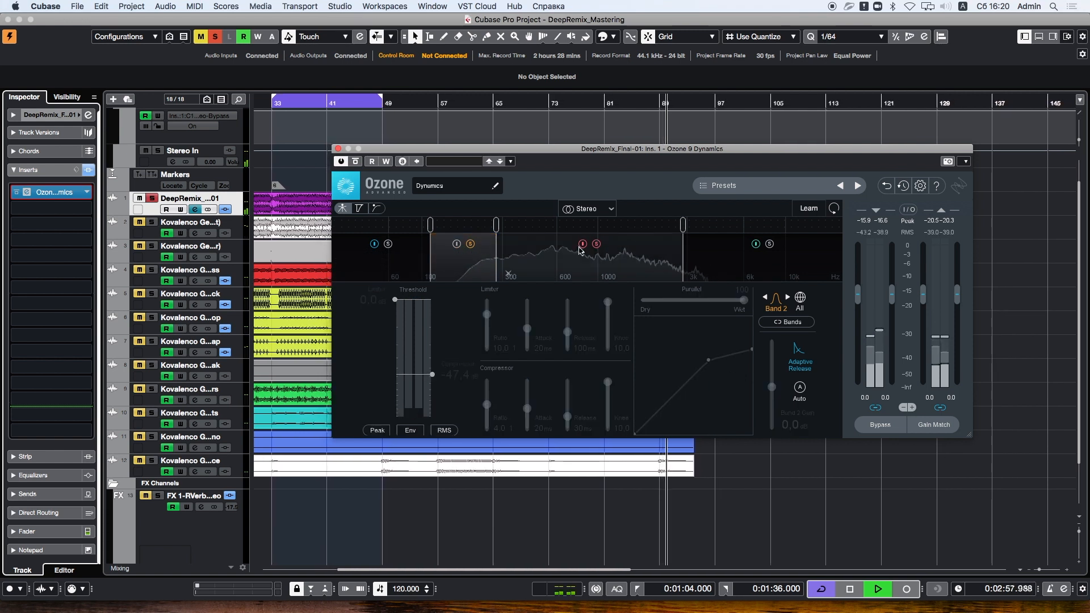
- Set band 3's compressor ratio to 4:1 and its release to 20 ms, and restart playback
click(583, 271)
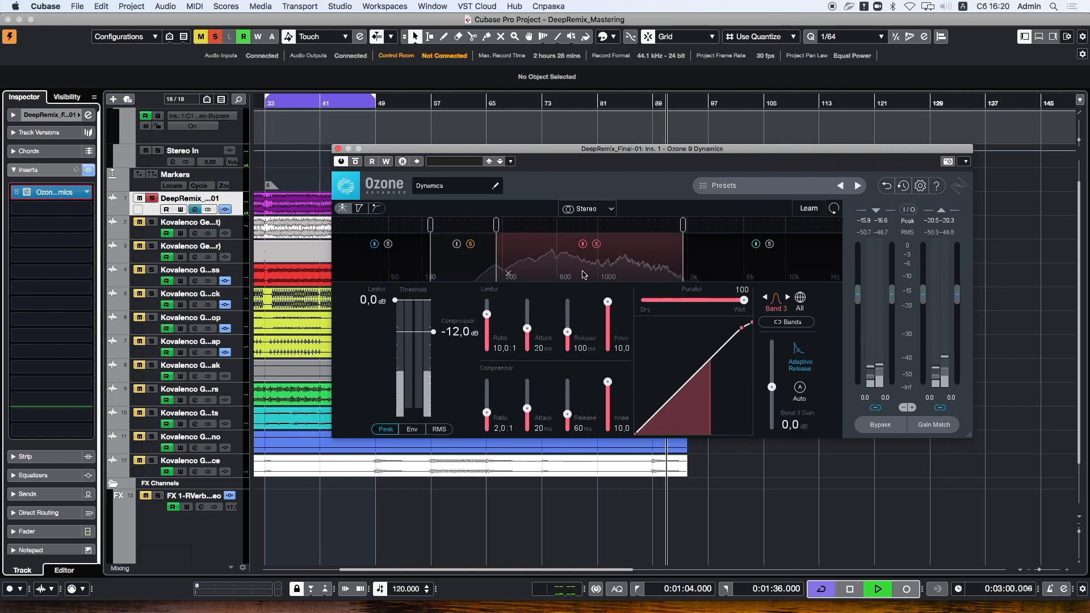
key(space)
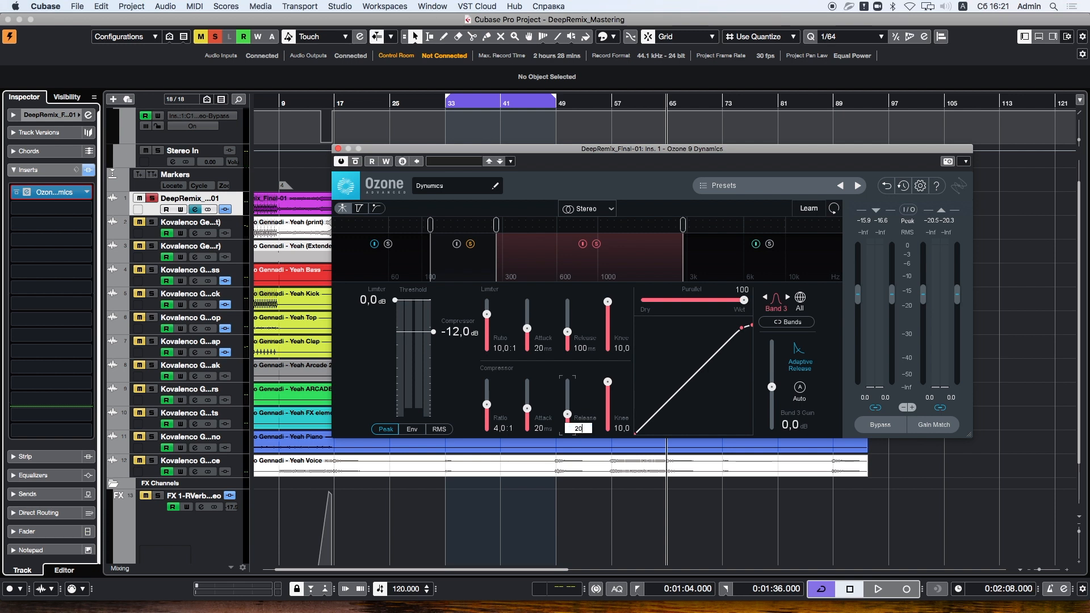
key(space)
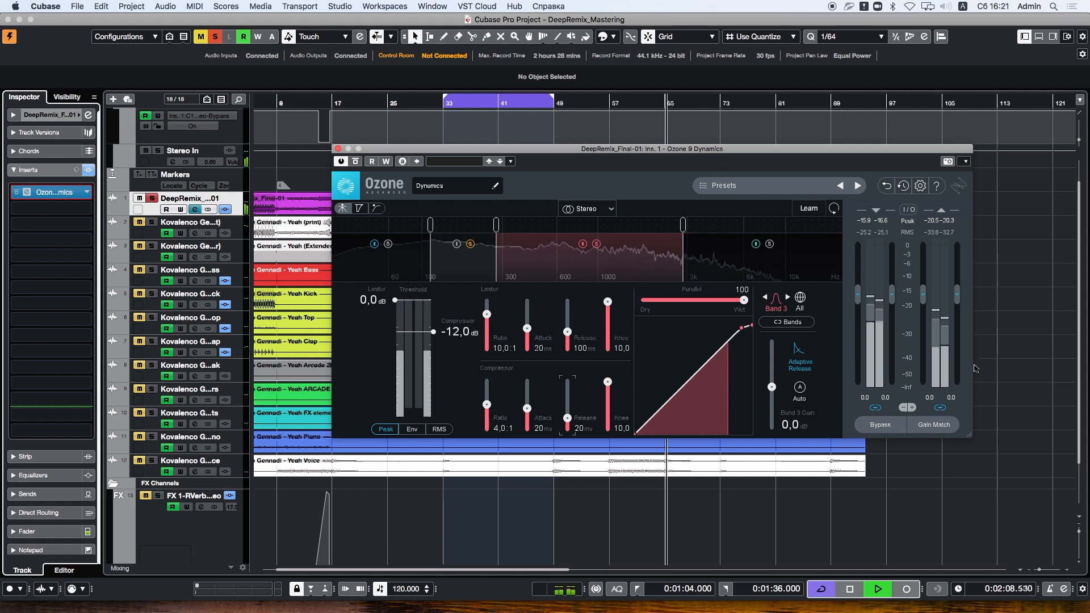
- Add band 4 to the soloed bands and turn off band 3's processing during playback
key(space)
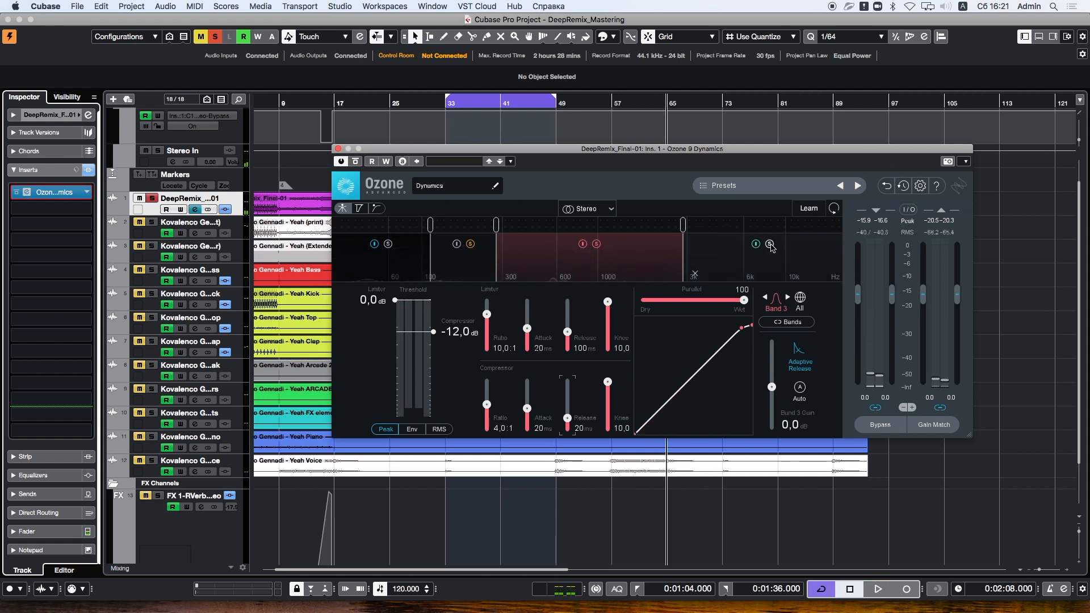
key(space)
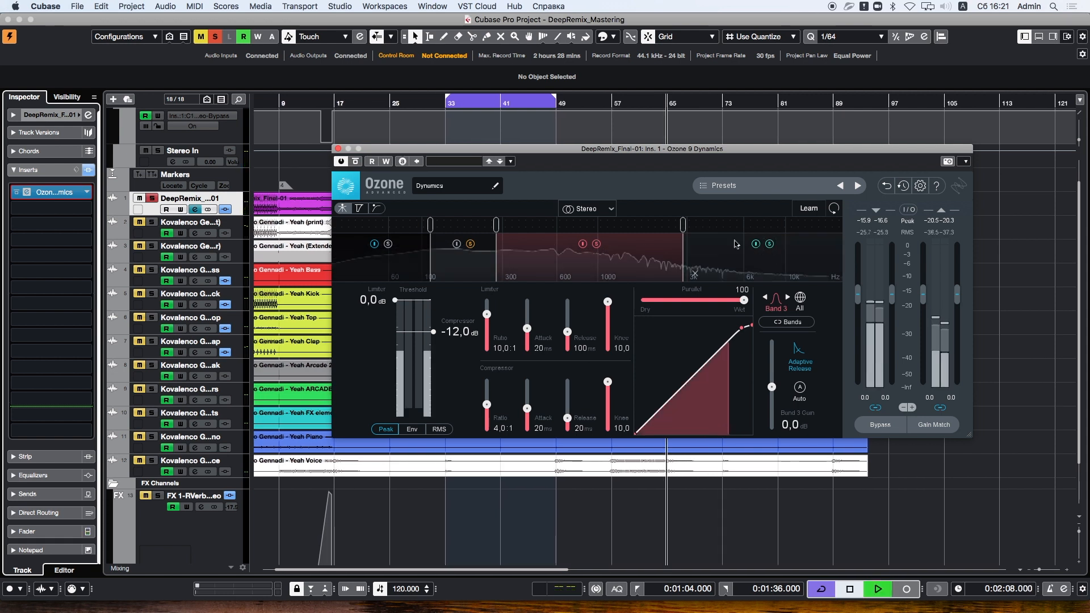
click(583, 245)
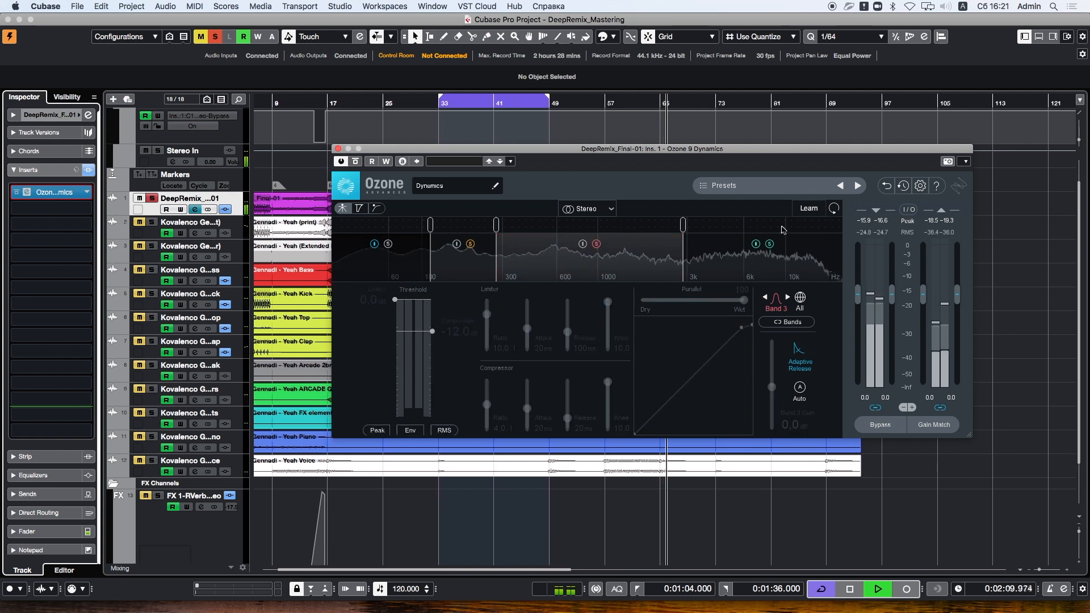
- Set band 4's compressor to a 4:1 ratio, 10 ms attack and 20 ms release
click(758, 255)
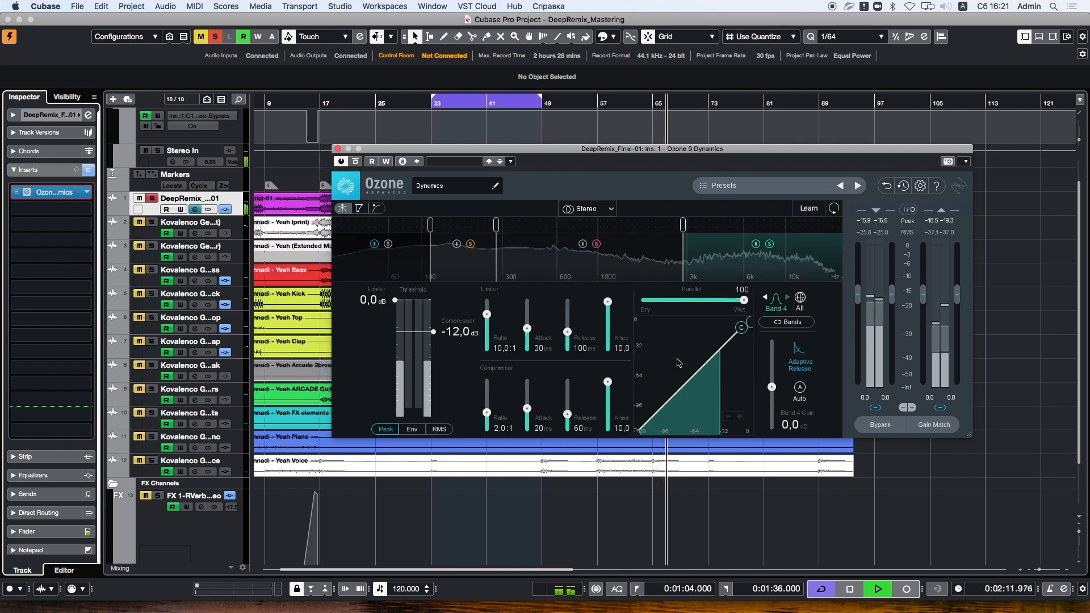
key(space)
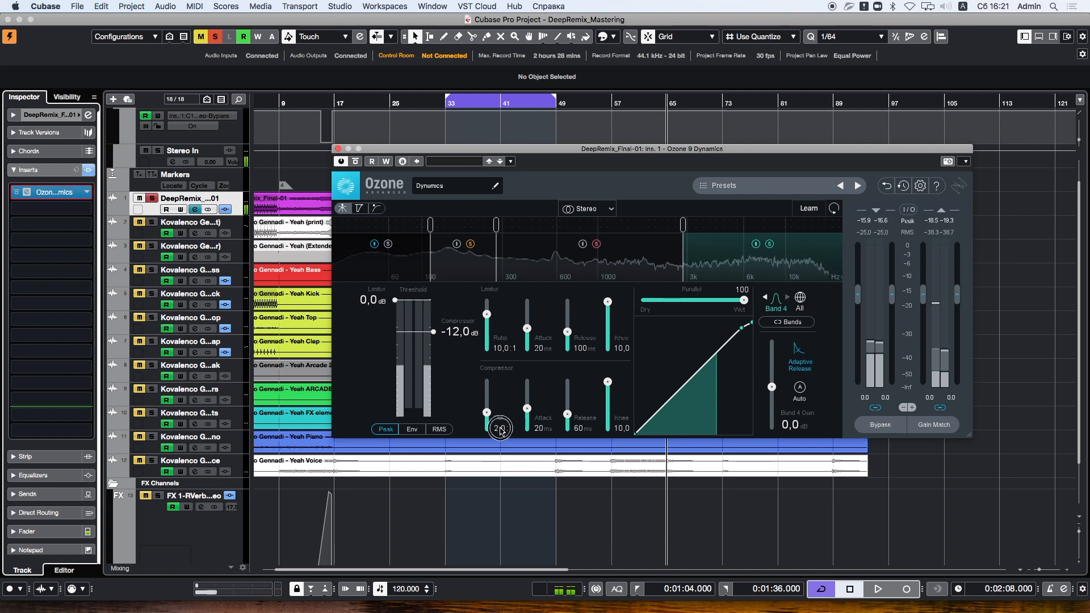
double_click(500, 429)
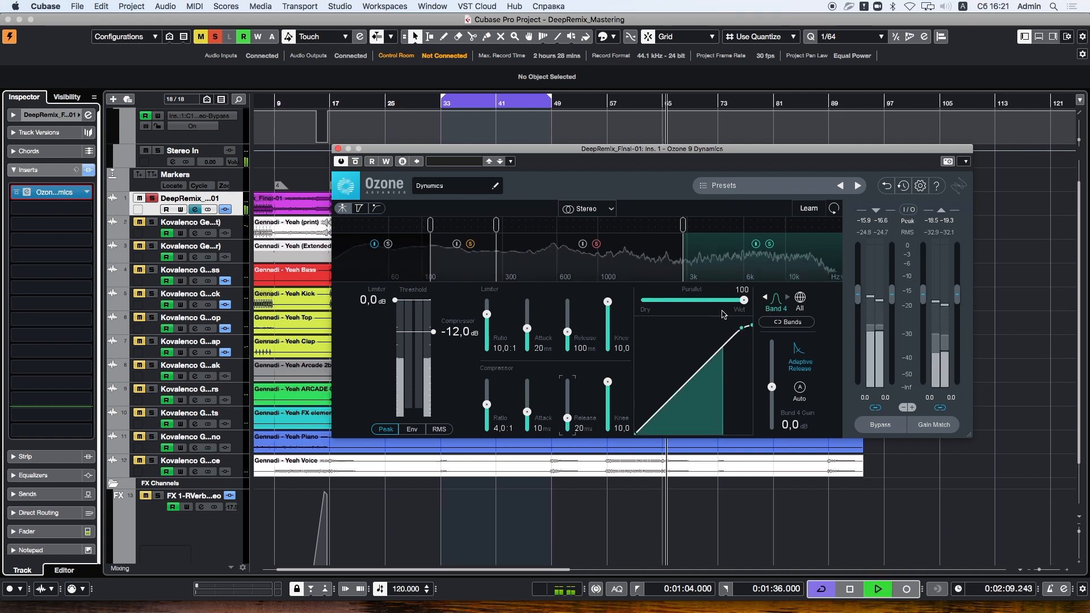
- Toggle the processing of bands 4 and 1 to hear their effect, clear all band solos and restart playback from bar 65
click(755, 244)
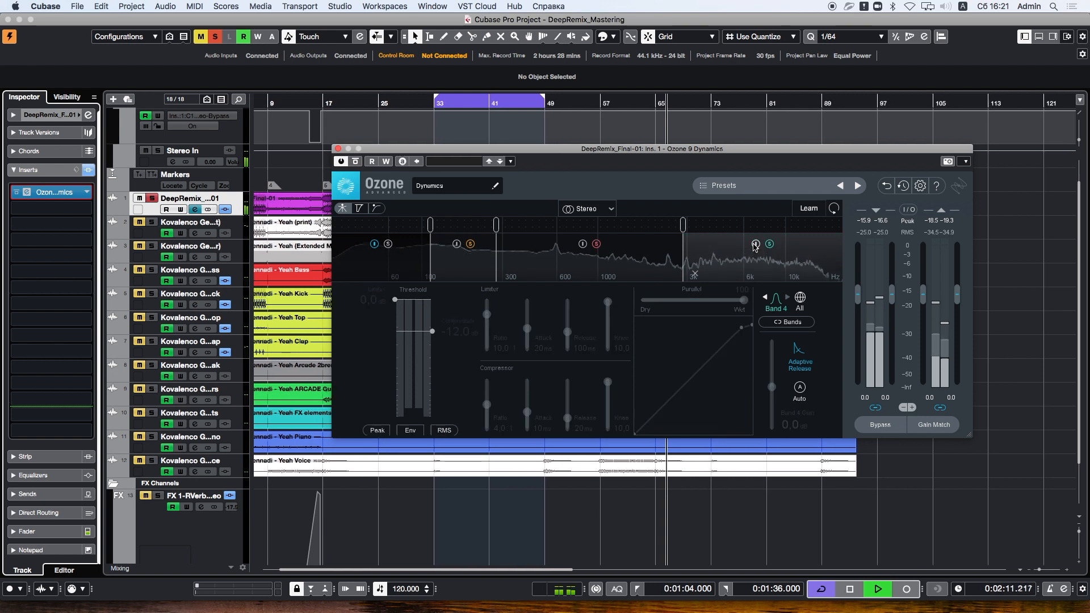
click(756, 244)
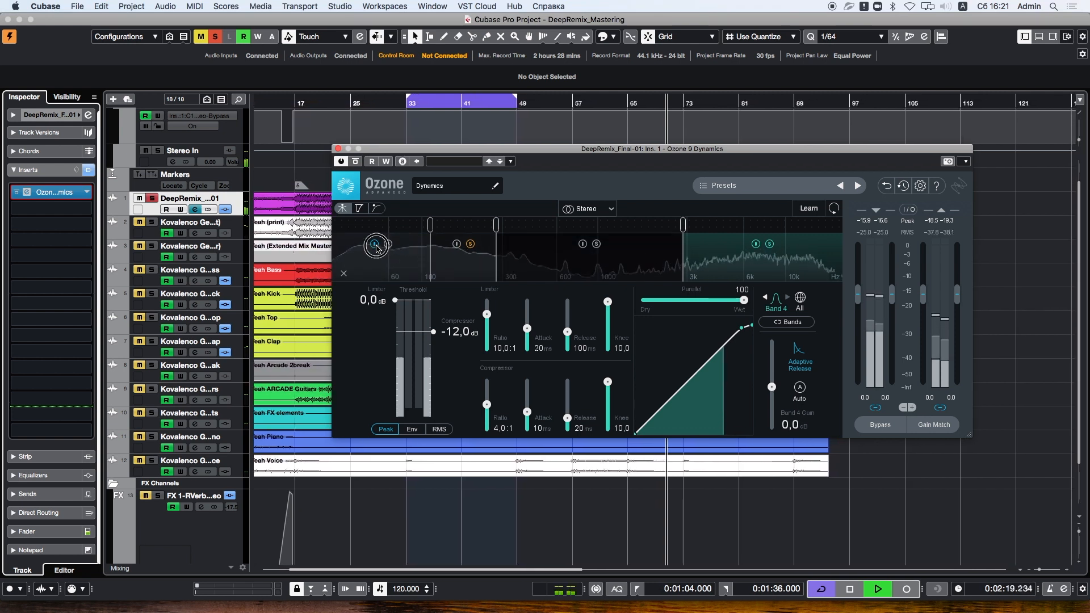
click(375, 244)
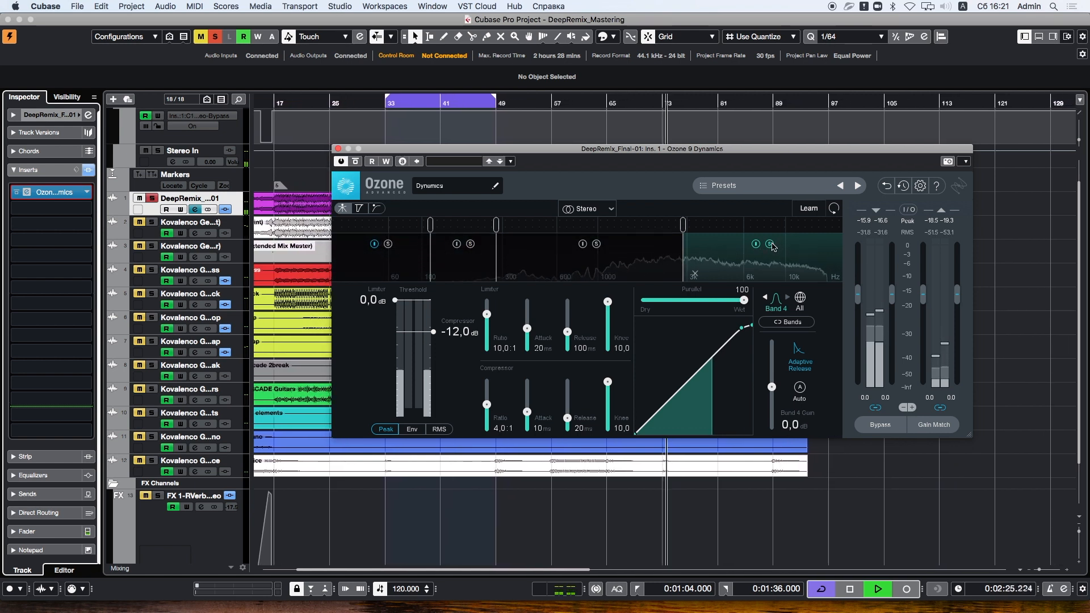
key(space)
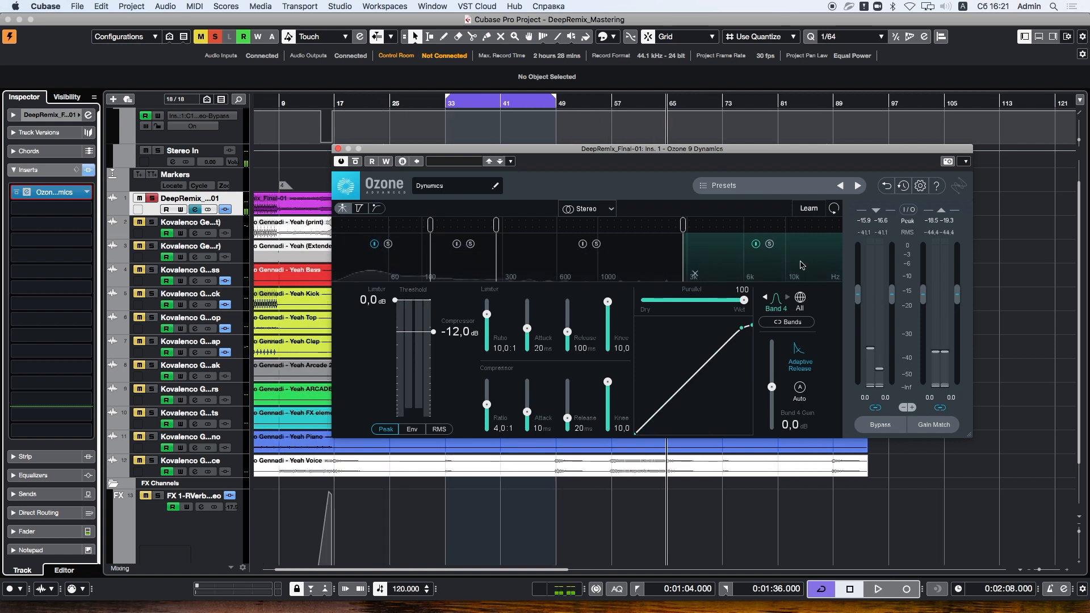
key(space)
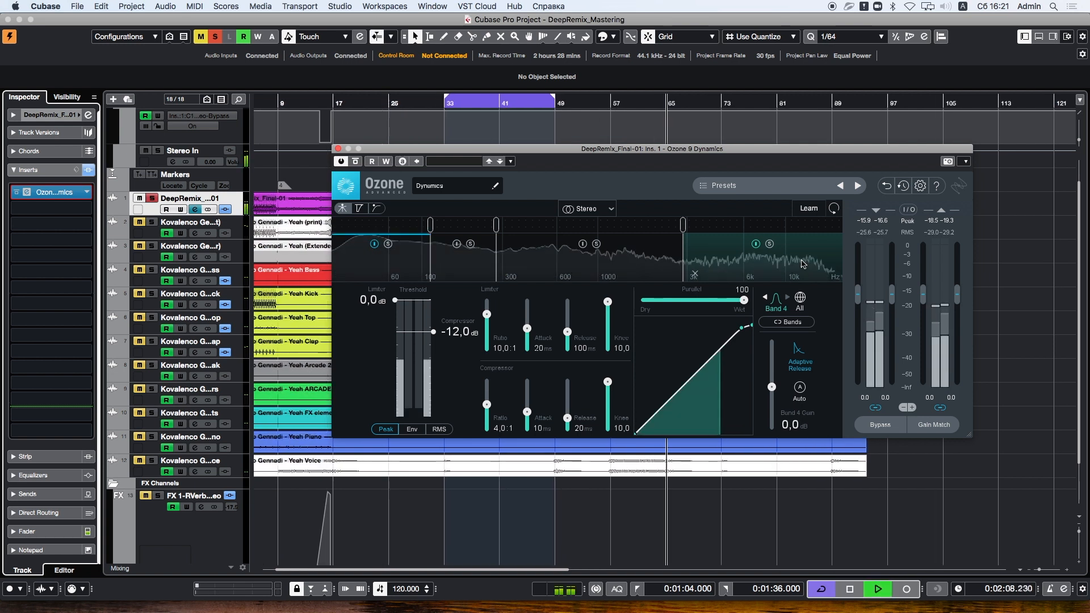
- Compare the soloed DeepRemix_Final-01 mix with and without Ozone Dynamics by toggling the plug-in's bypass during playback
click(355, 162)
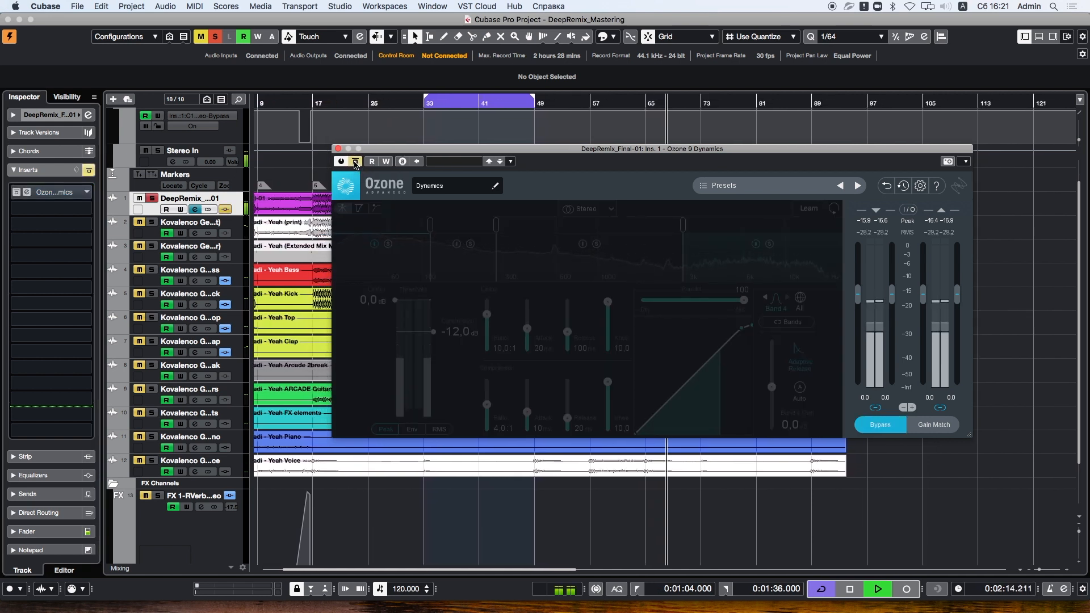
click(355, 163)
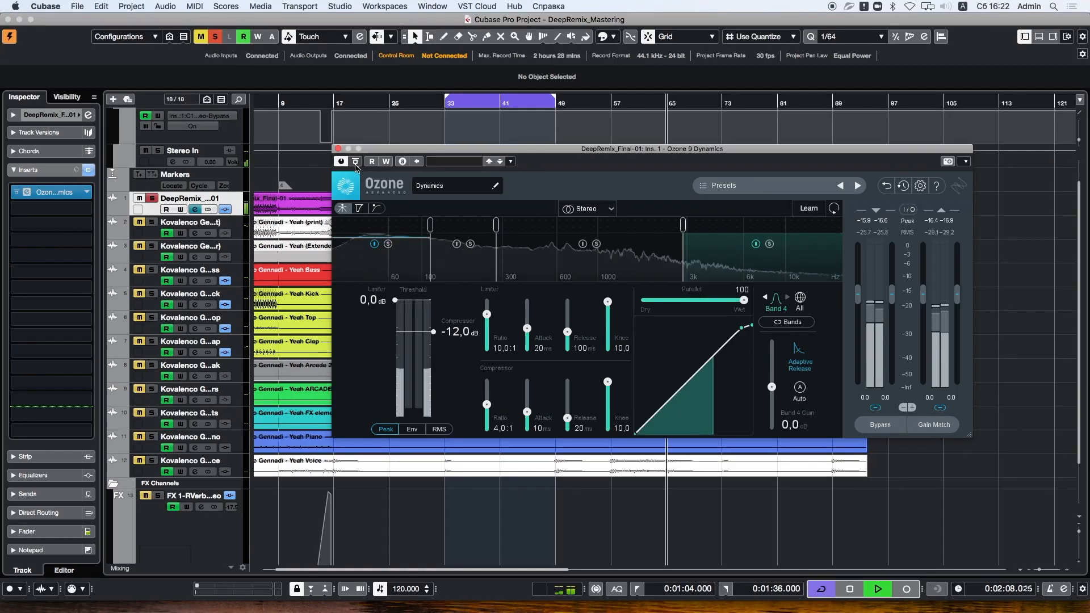
click(355, 162)
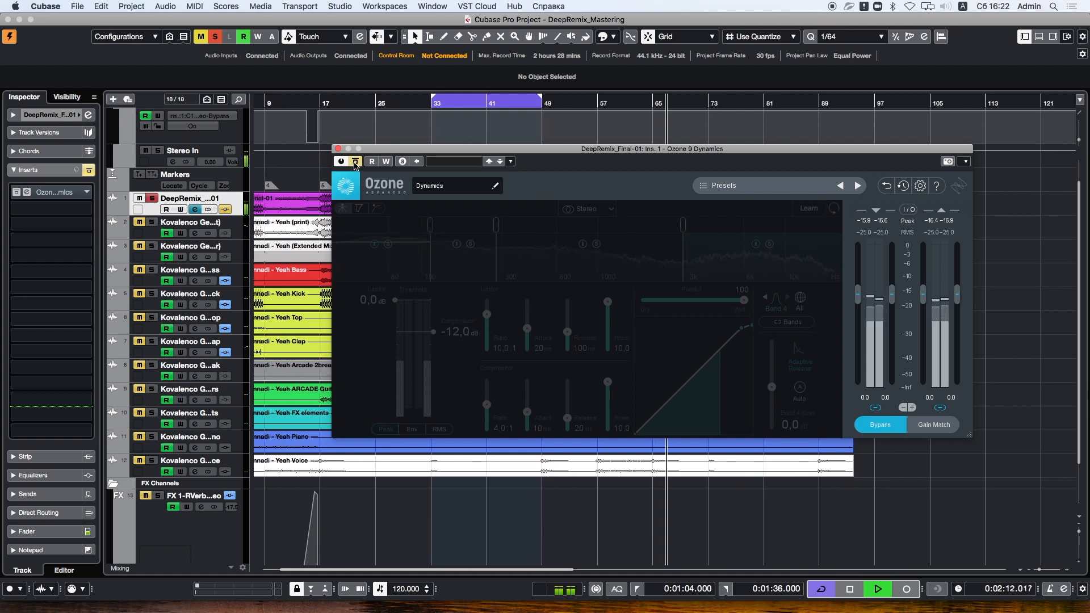
click(356, 162)
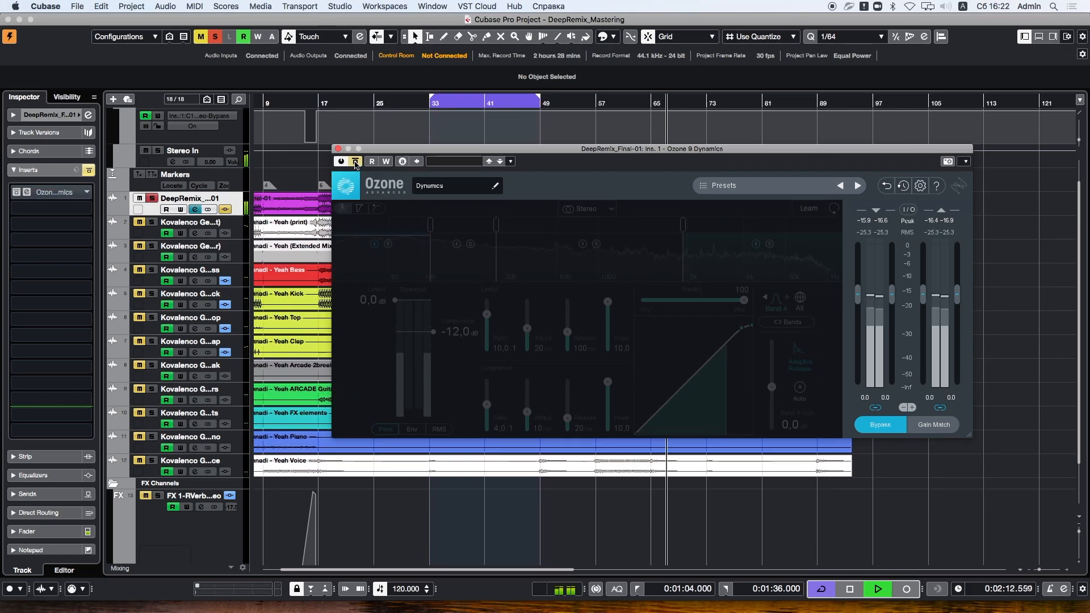
- Take Ozone Dynamics out of bypass and turn on bands 2 and 3, with band 4 also processing, during playback
click(355, 162)
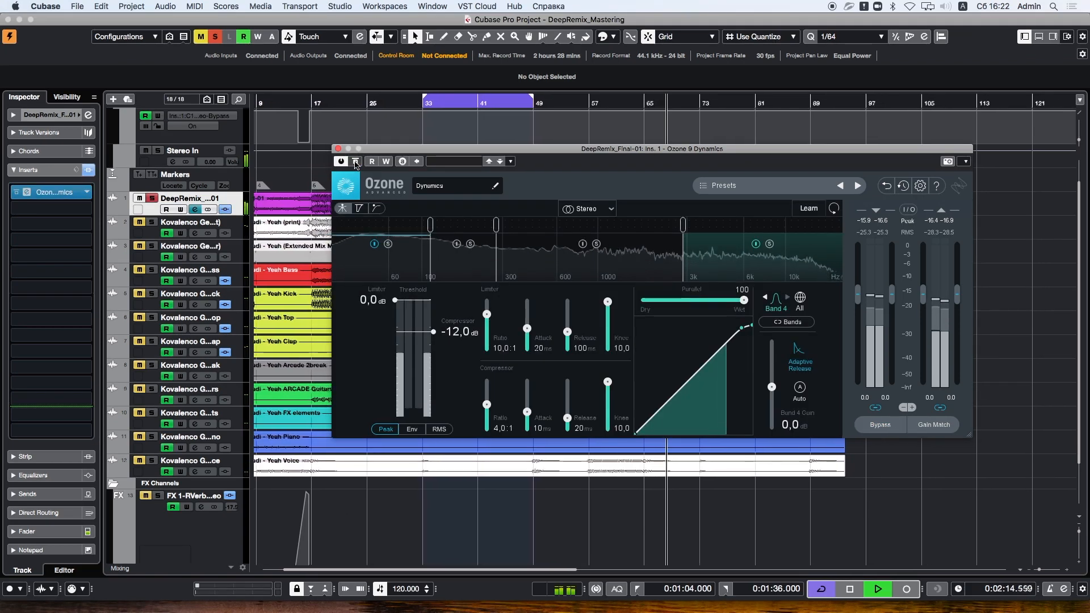
click(457, 245)
click(583, 245)
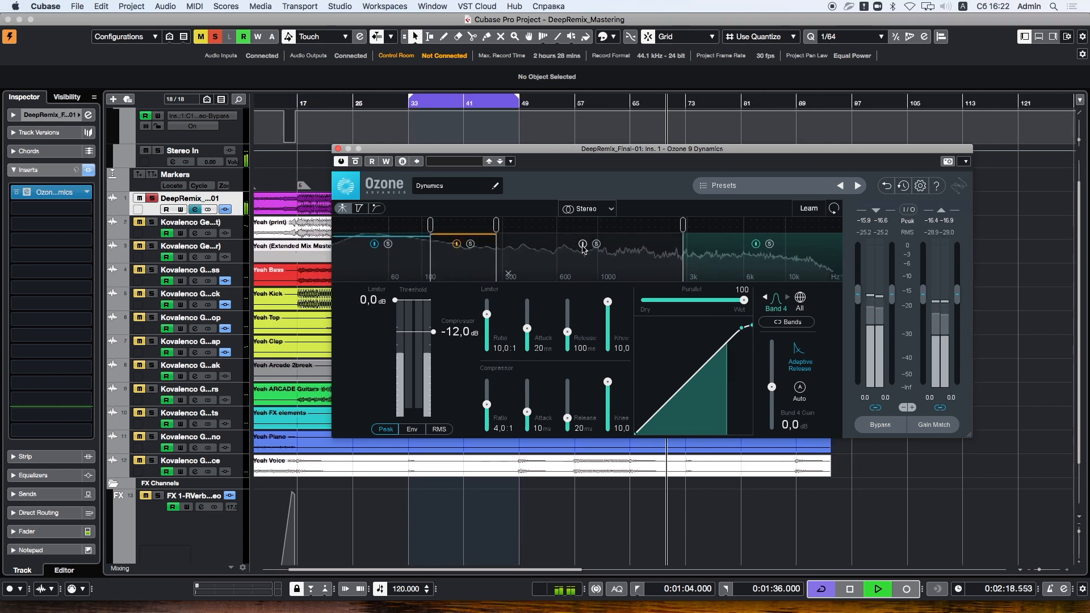
click(755, 245)
click(756, 244)
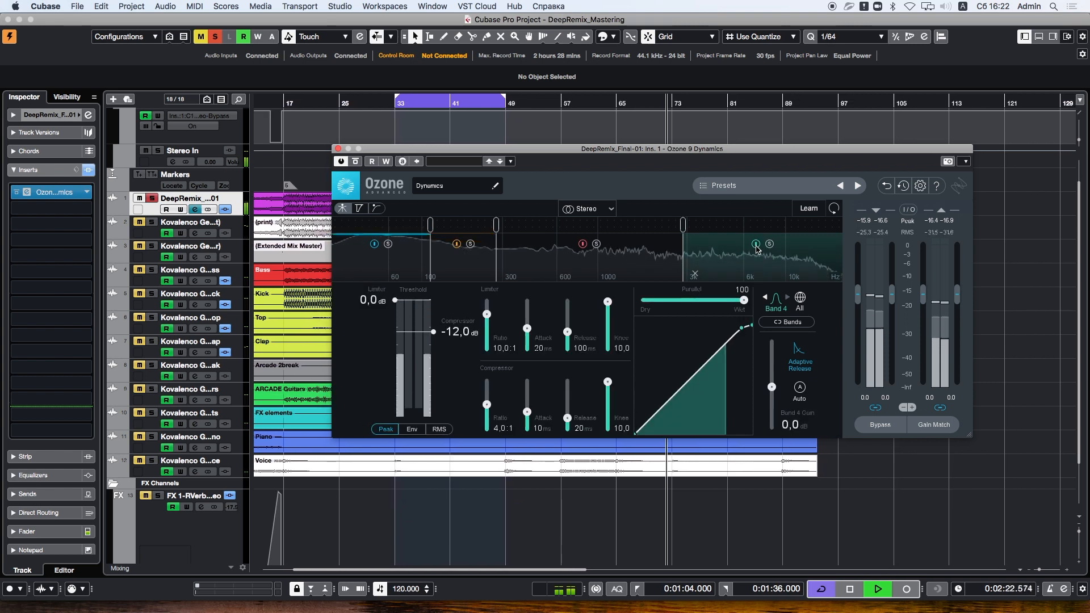
- Review the limiter and compressor settings of bands 3, 2 and 1 during playback
click(650, 265)
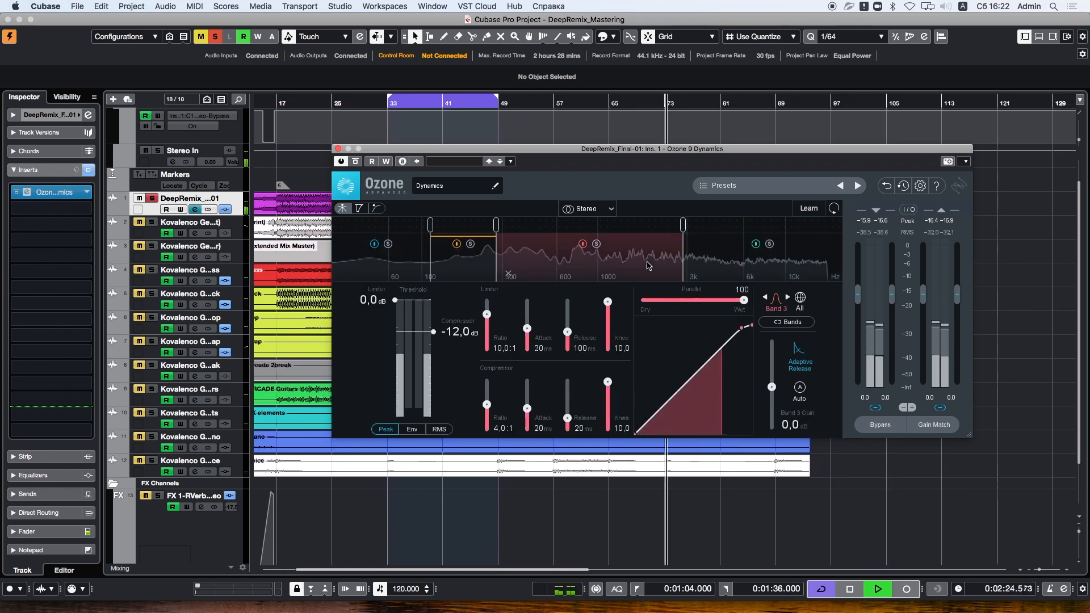
click(484, 267)
click(370, 267)
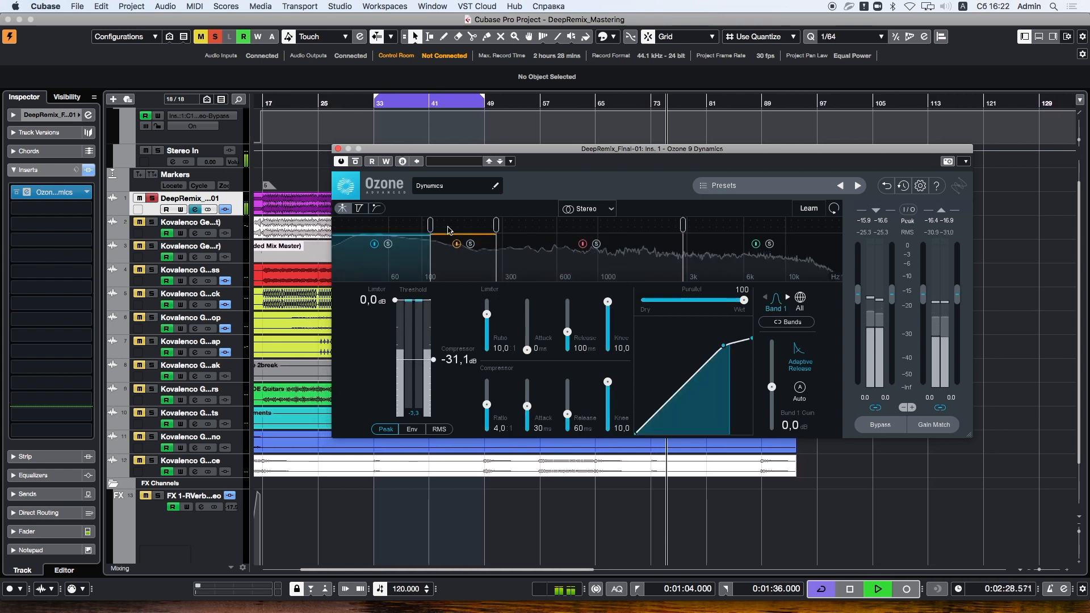
- Toggle the Ozone Dynamics bypass during playback to compare all four processed bands with the original mix
click(355, 162)
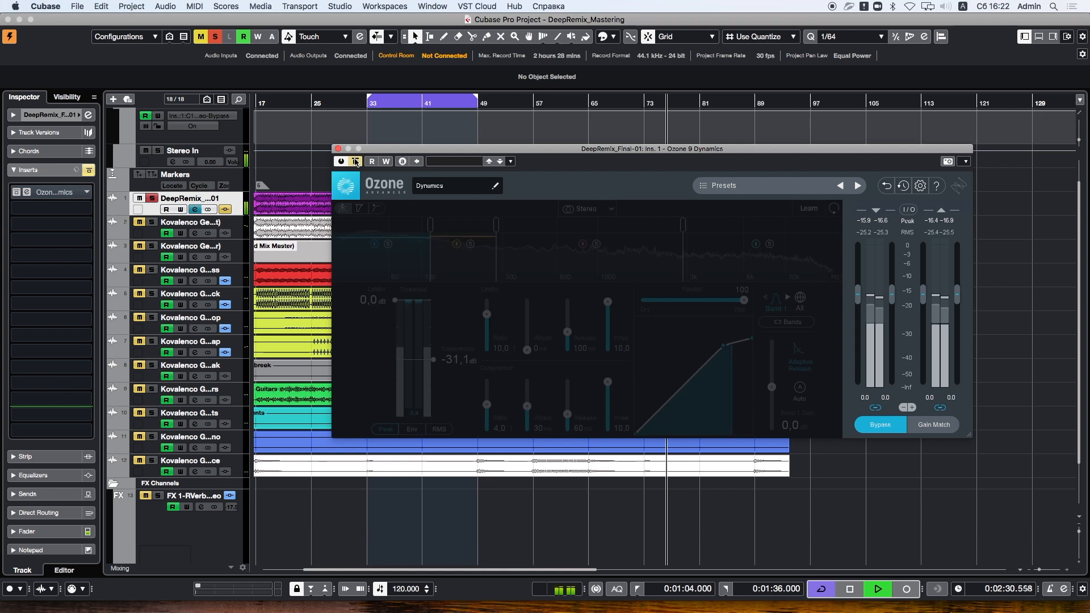
click(355, 162)
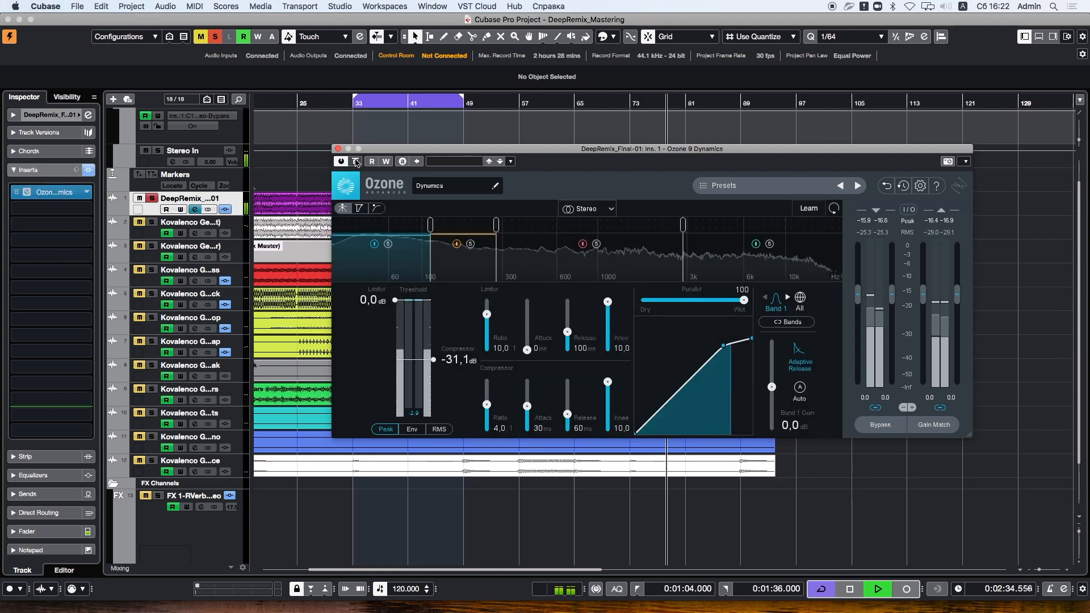
click(356, 162)
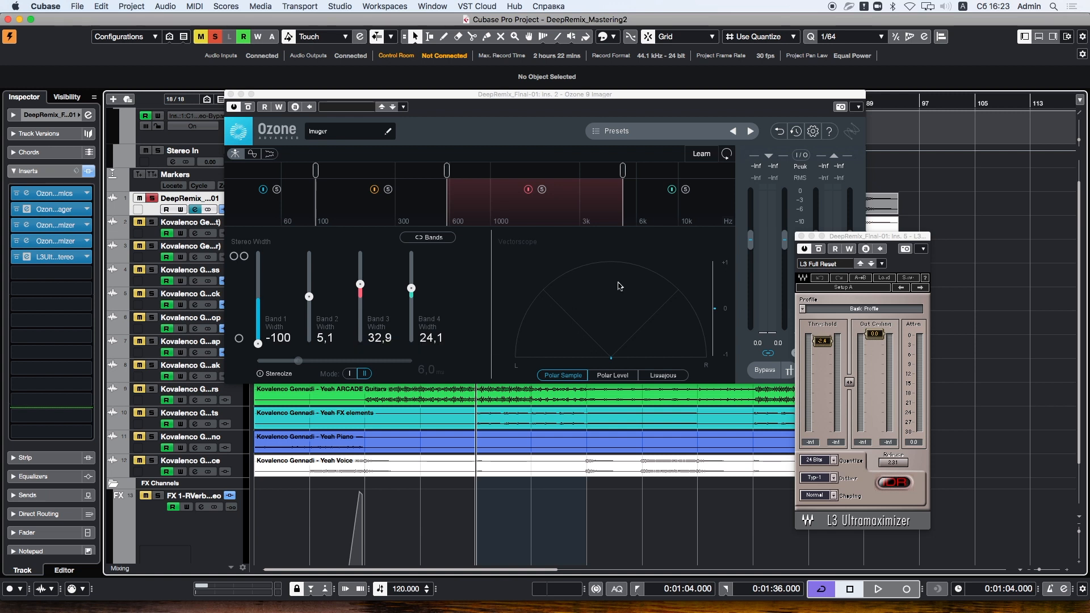
- Close the L3 Ultramaximizer window and compare the soloed DeepRemix_Final-01 track with the print track during playback
click(801, 236)
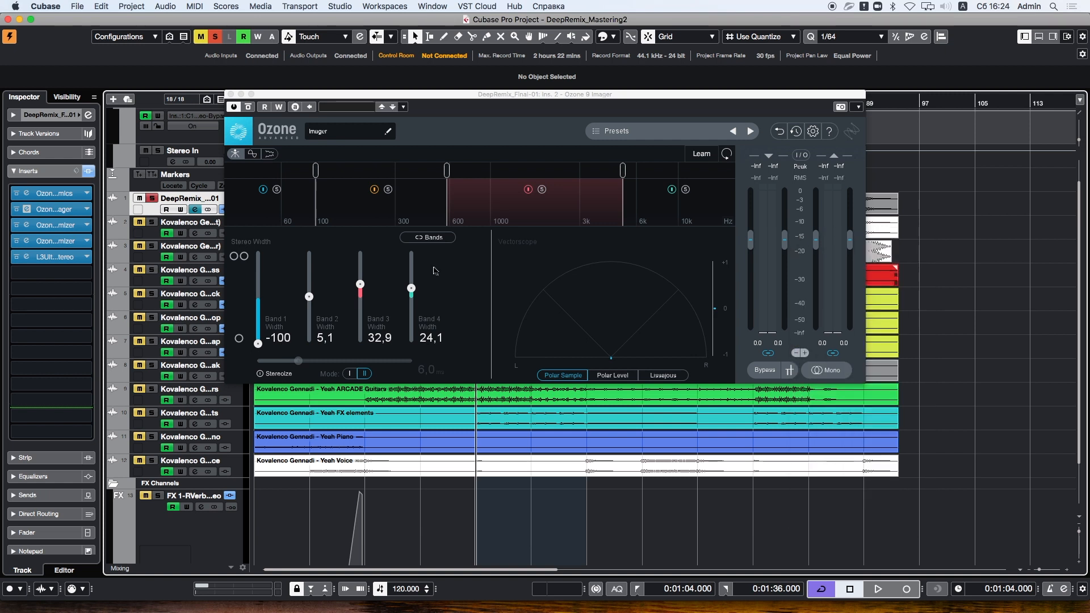
key(space)
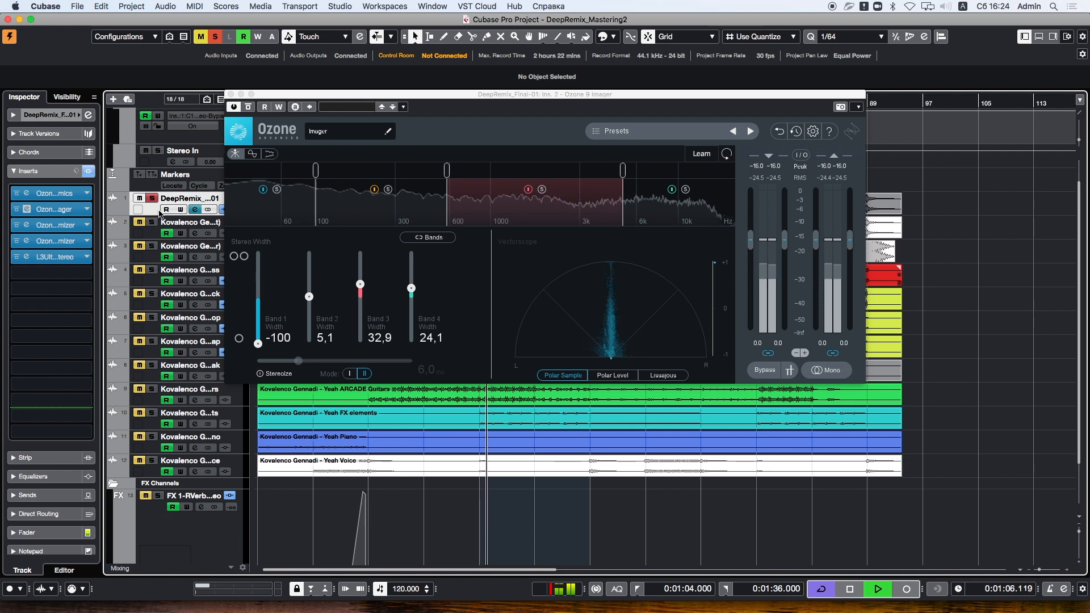
click(151, 200)
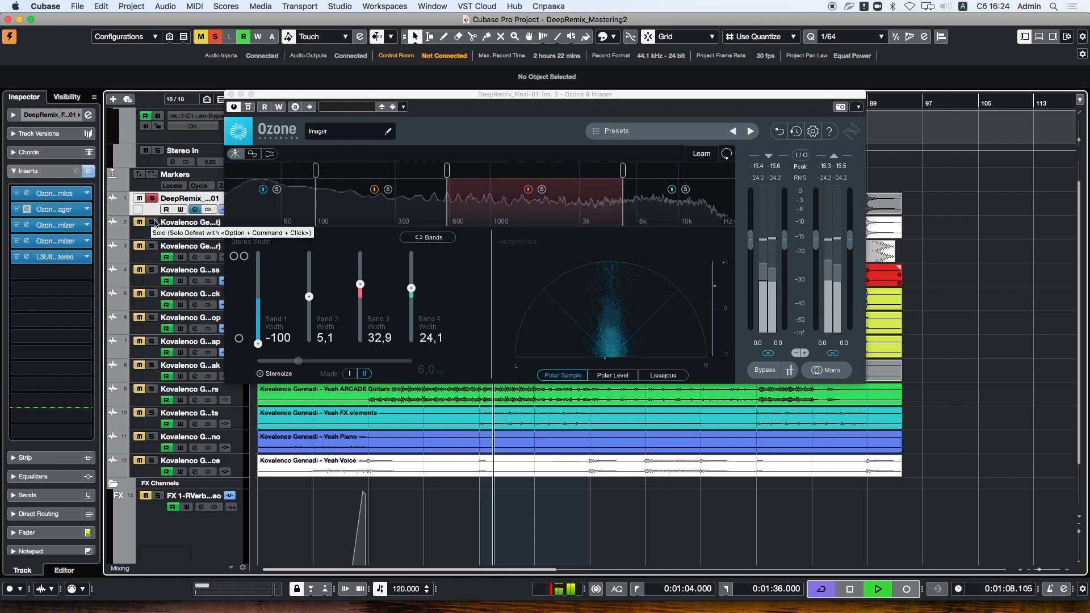
click(153, 222)
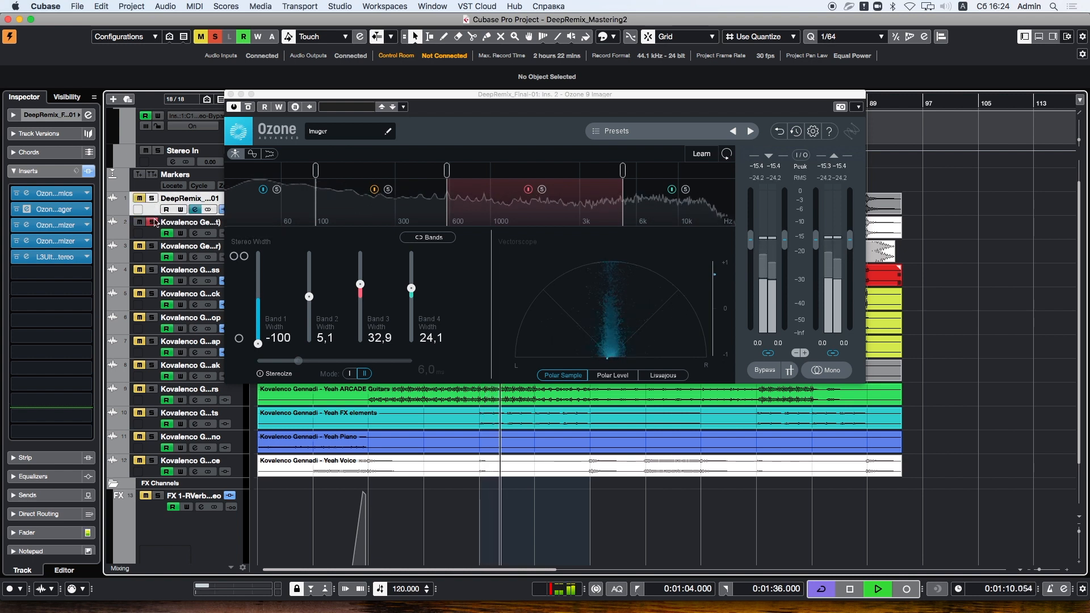
click(152, 199)
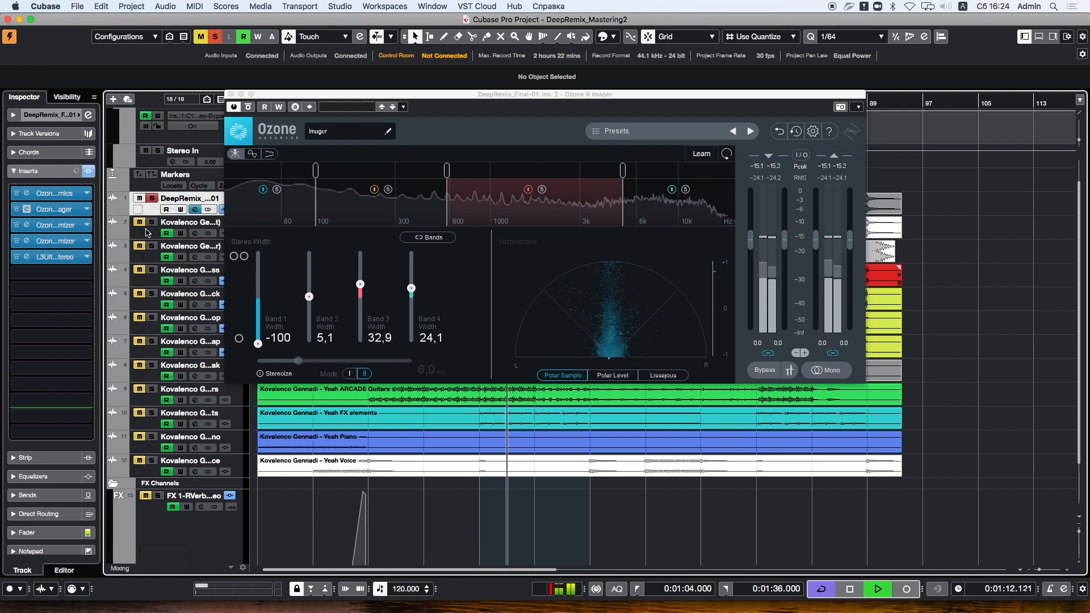
- Open the L3 Ultramaximizer and the second Ozone 9 Maximizer inserted on DeepRemix_Final-01, with playback stopped, to examine their settings
click(53, 256)
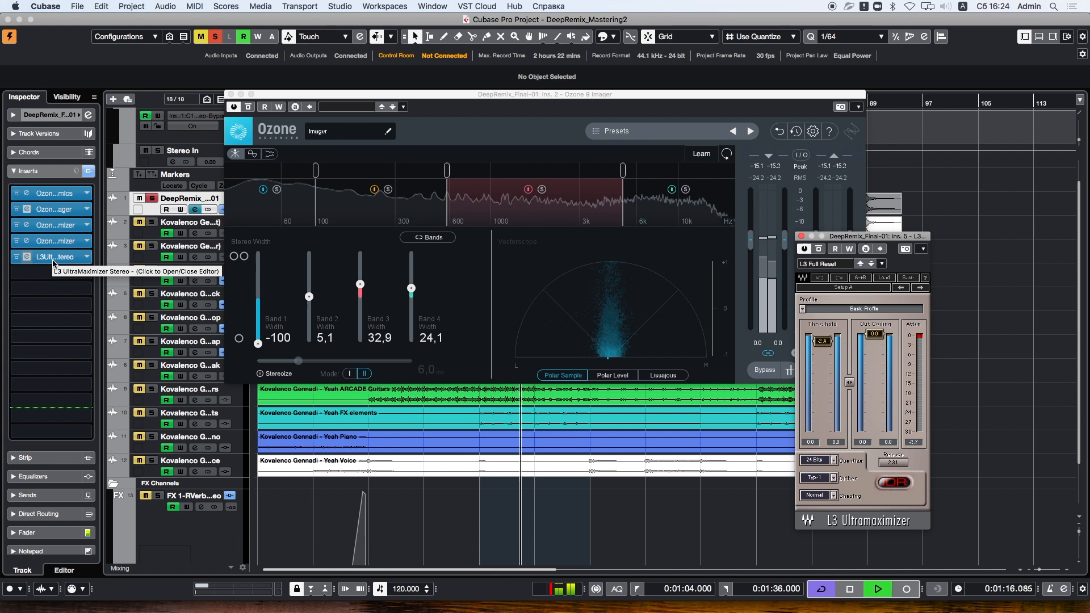
click(57, 246)
key(space)
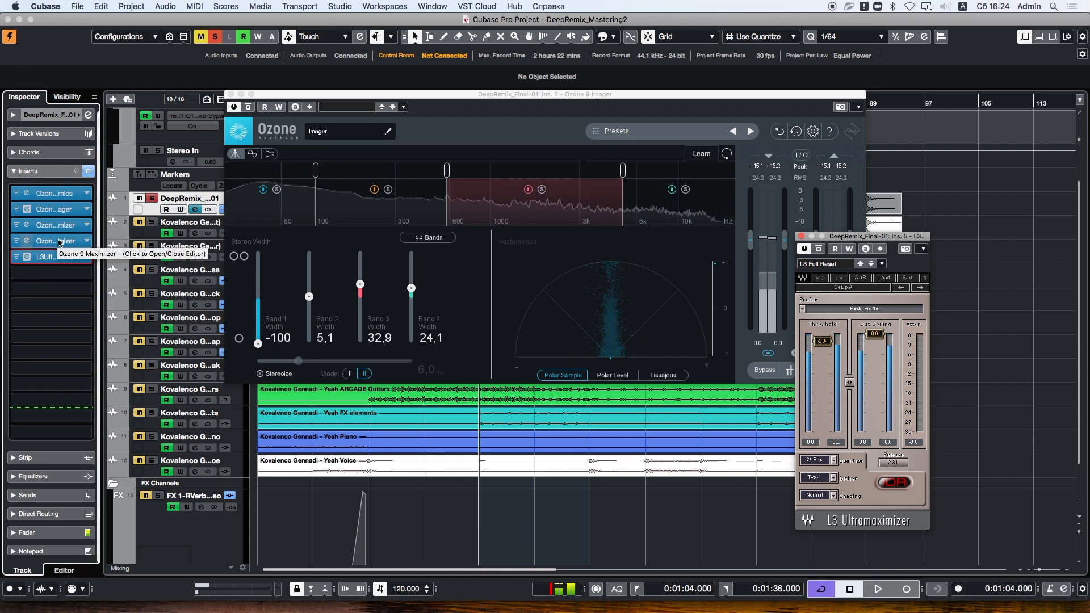
click(59, 242)
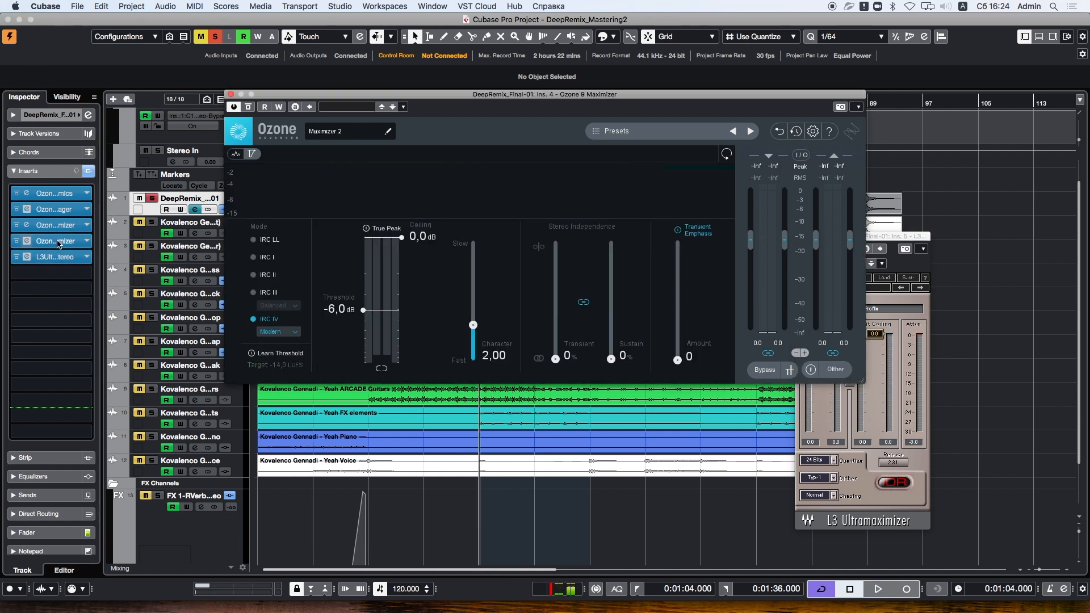
- Open the first Ozone 9 Maximizer on DeepRemix_Final-01 and play the loop from bar 33 to watch its limiting
key(space)
click(66, 227)
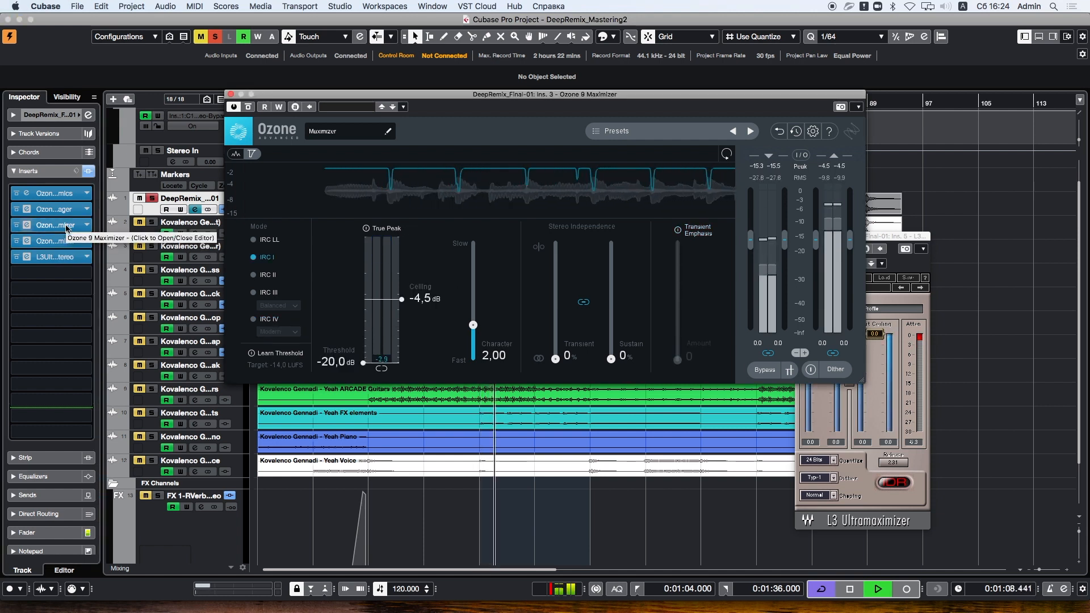
key(space)
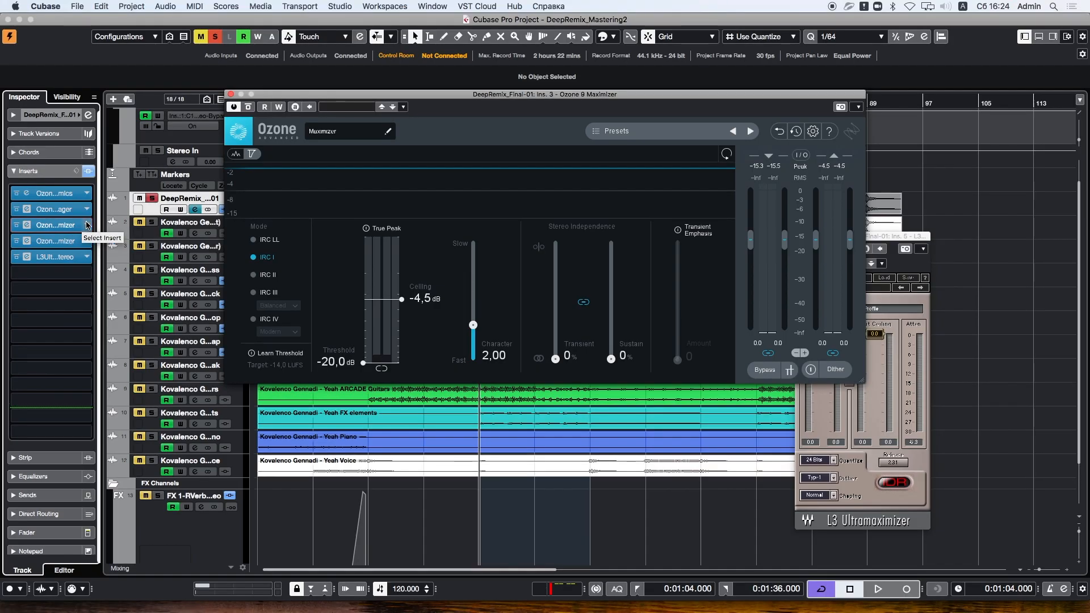
key(space)
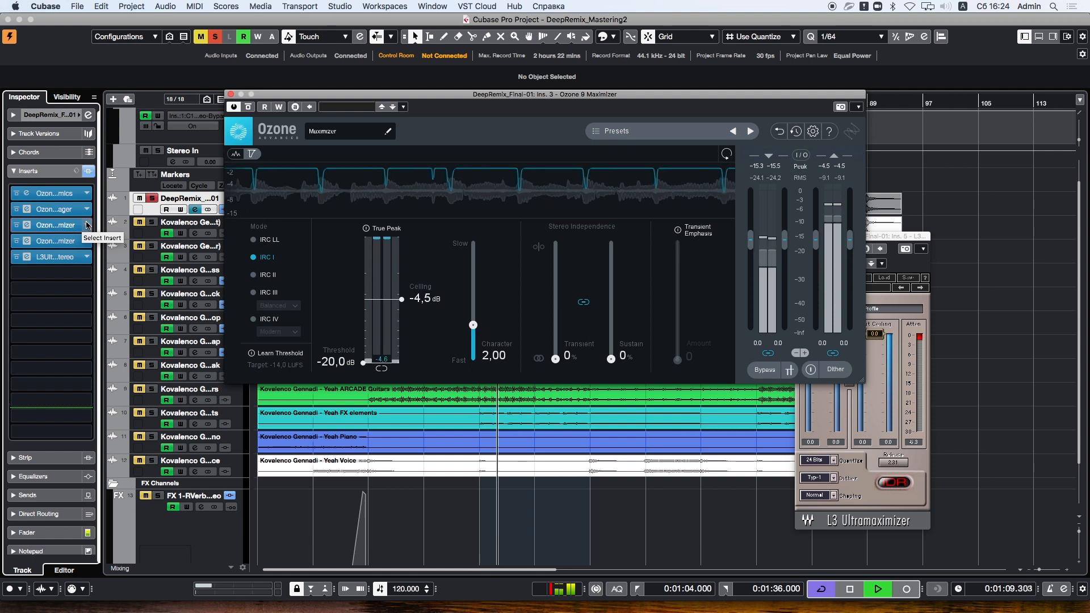
key(space)
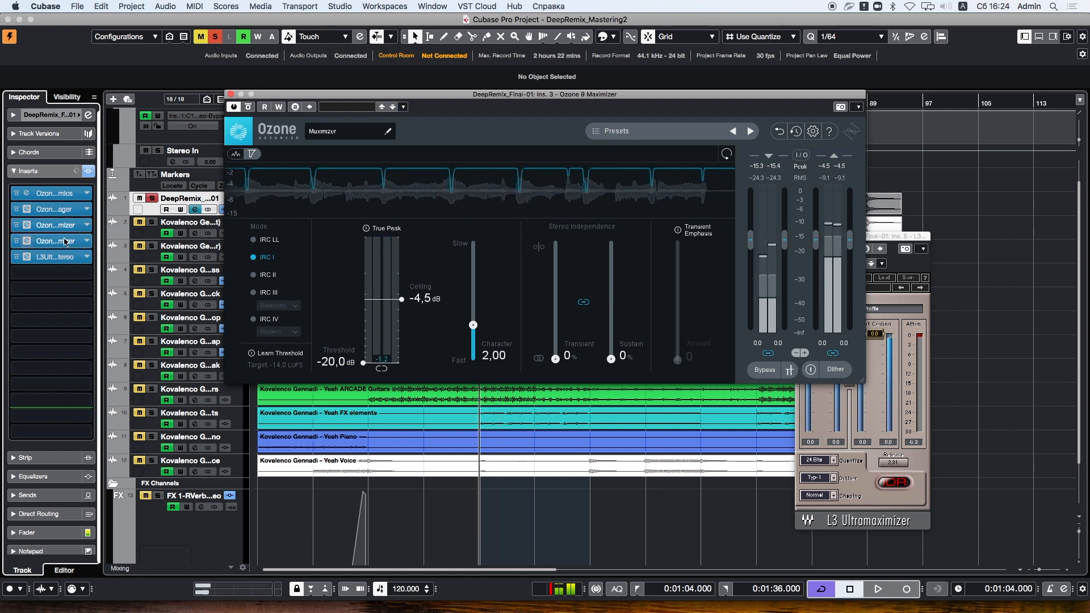
- Replay the loop from bar 33 and bring the L3 Ultramaximizer window to the front to watch its attenuation
click(63, 242)
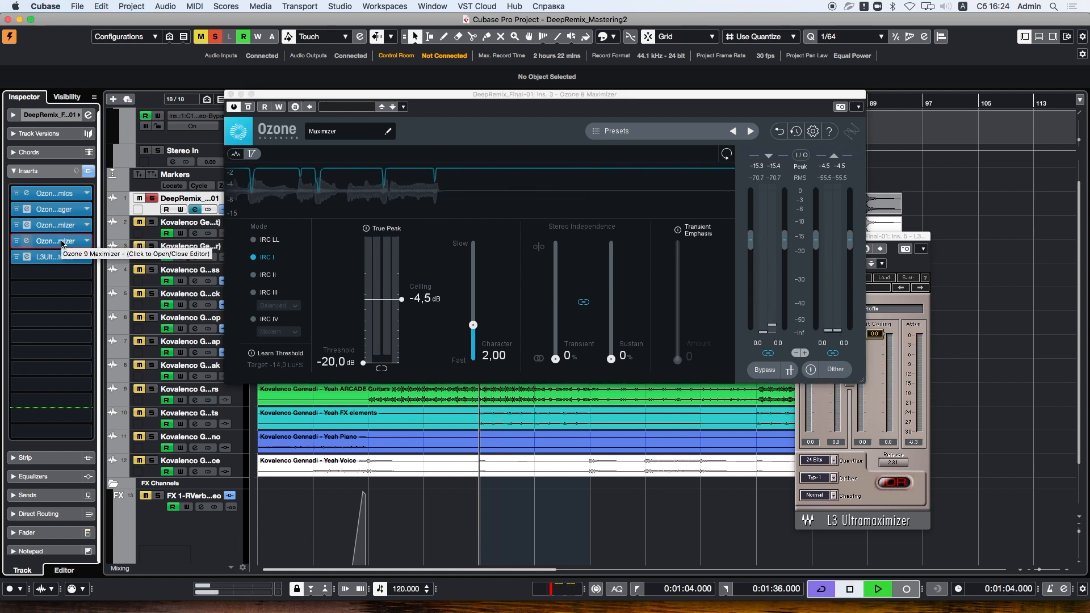
key(space)
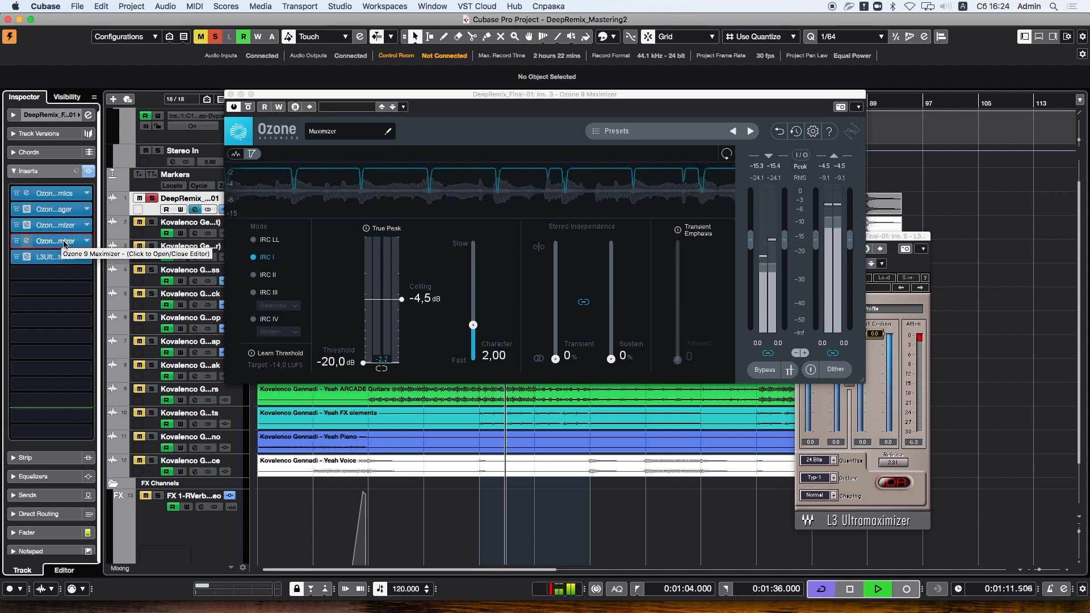
key(space)
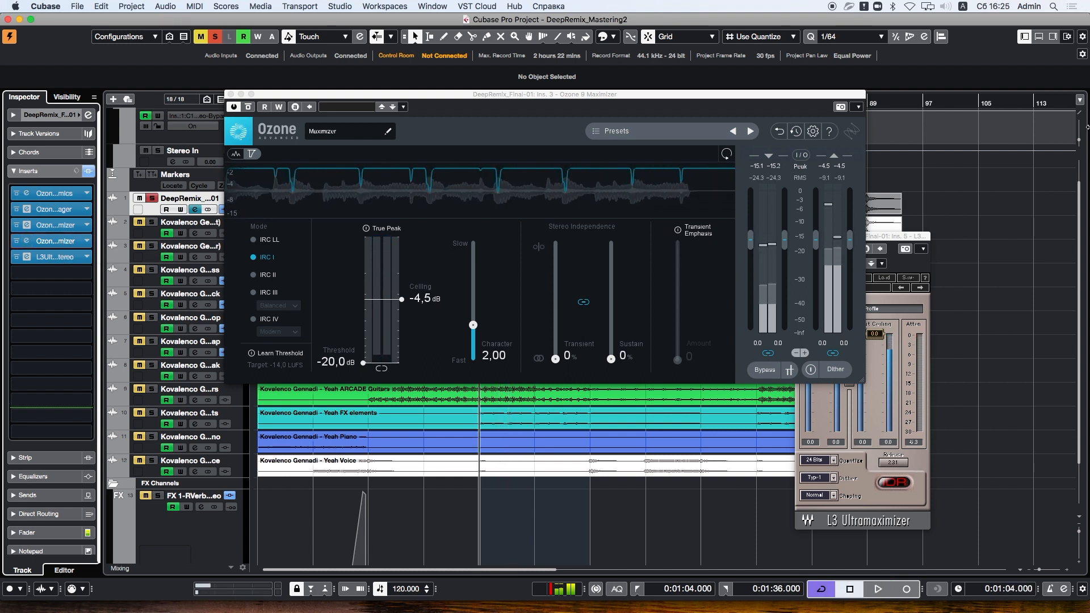
click(892, 235)
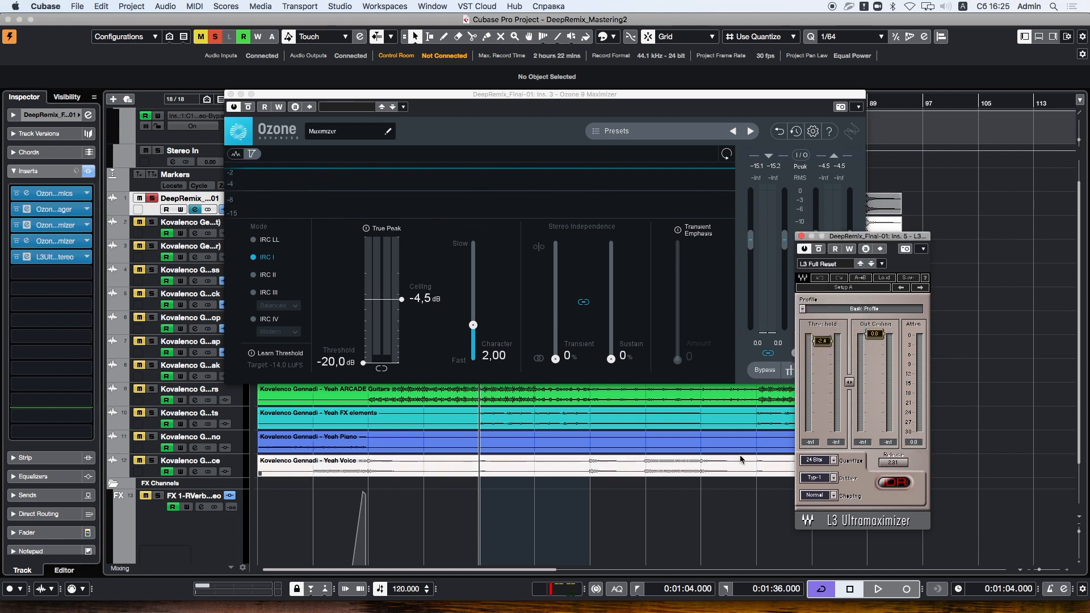
key(space)
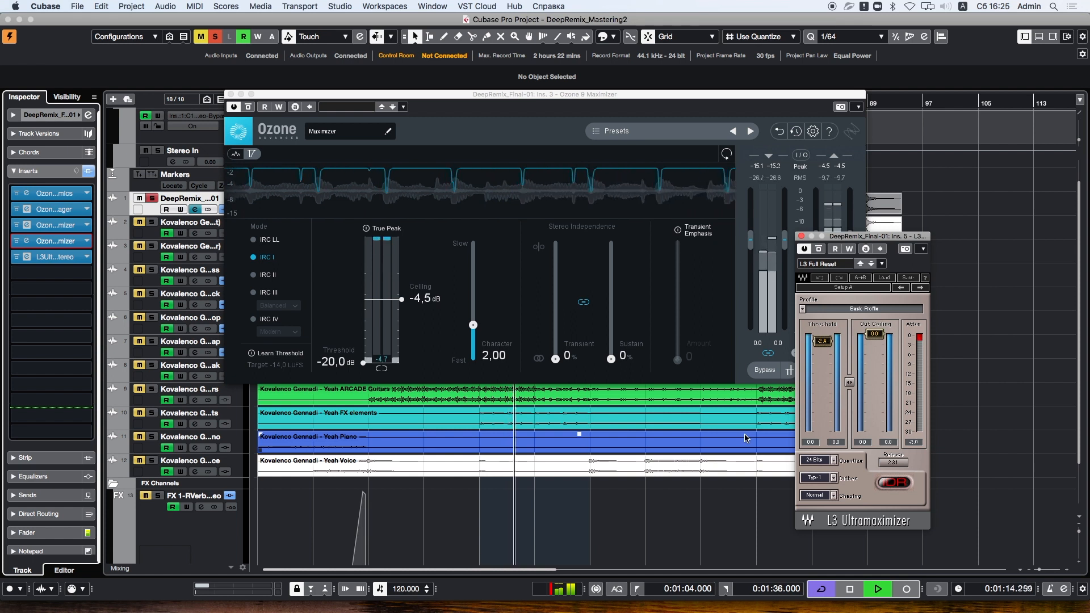
key(space)
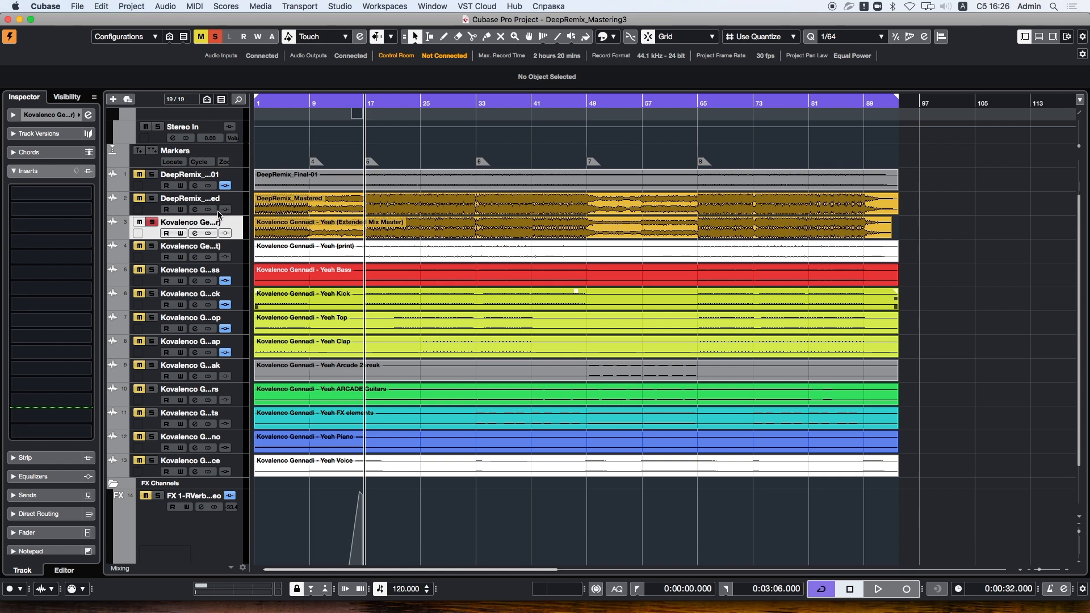
- Play from marker 8 and alternate the solo between the DeepRemix_Mastered and Extended Mix Master tracks to compare the two masters
click(155, 226)
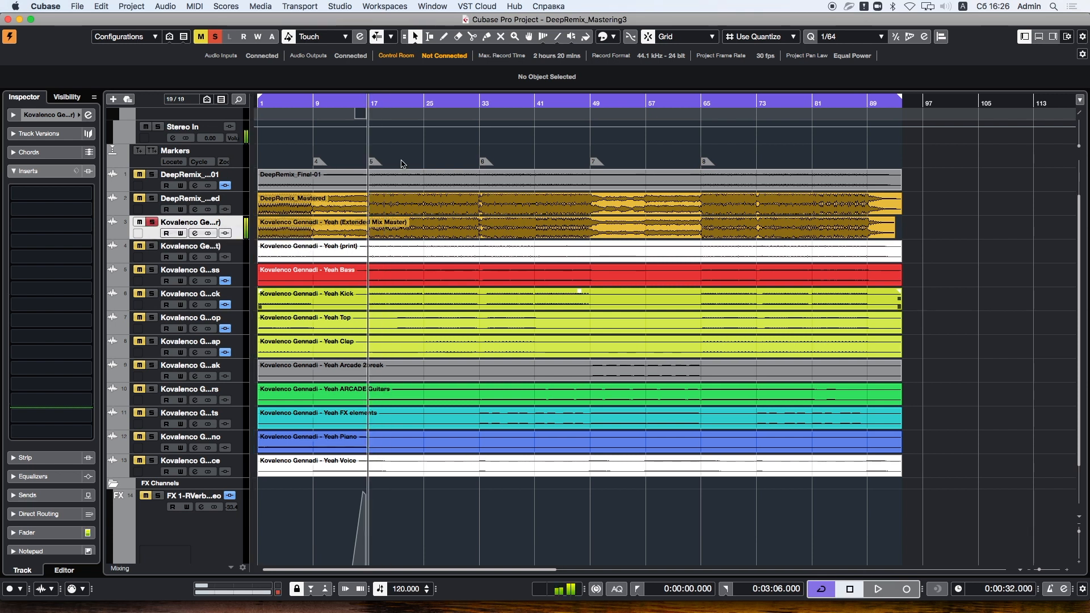
key(KP_8)
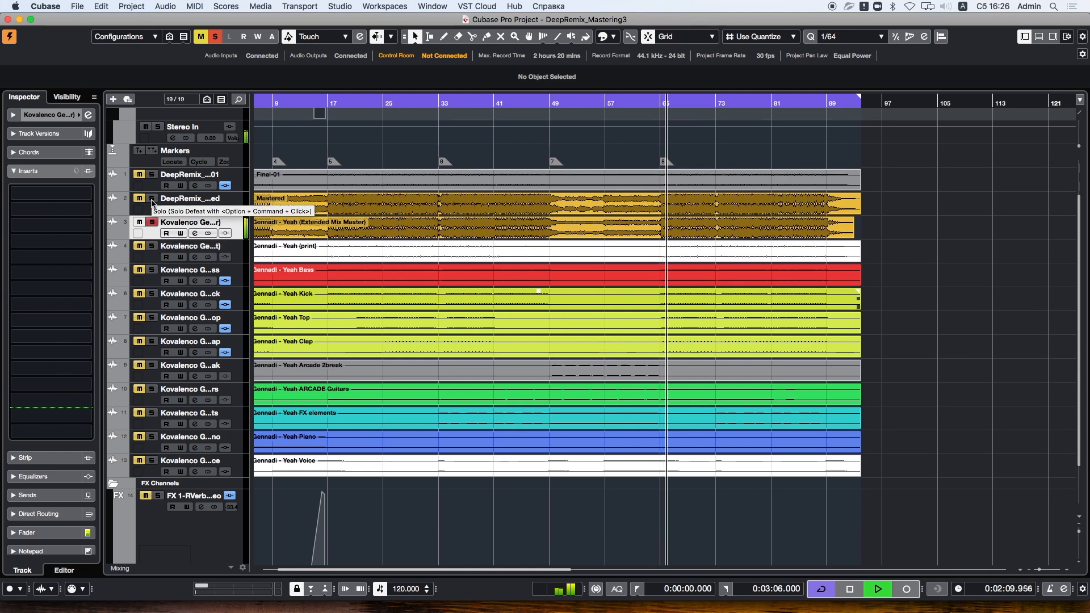
super+click(153, 199)
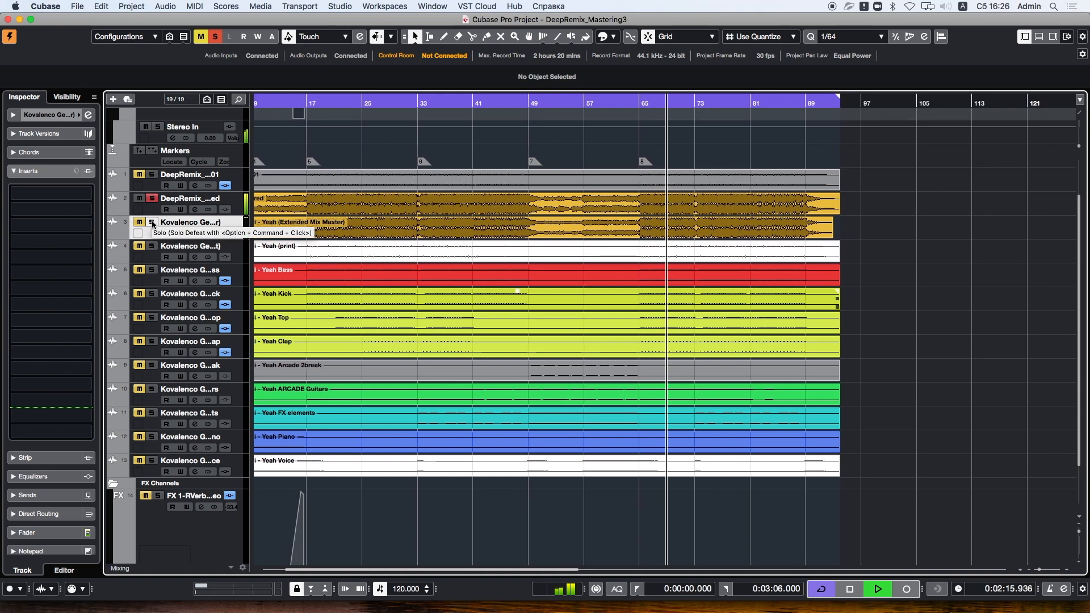
super+click(152, 223)
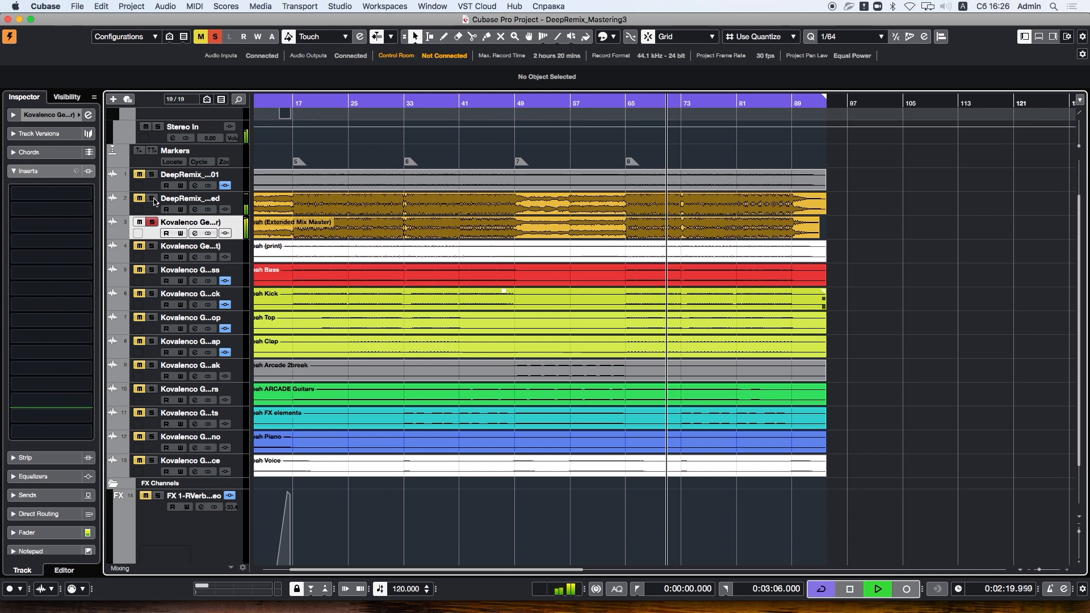
super+click(154, 199)
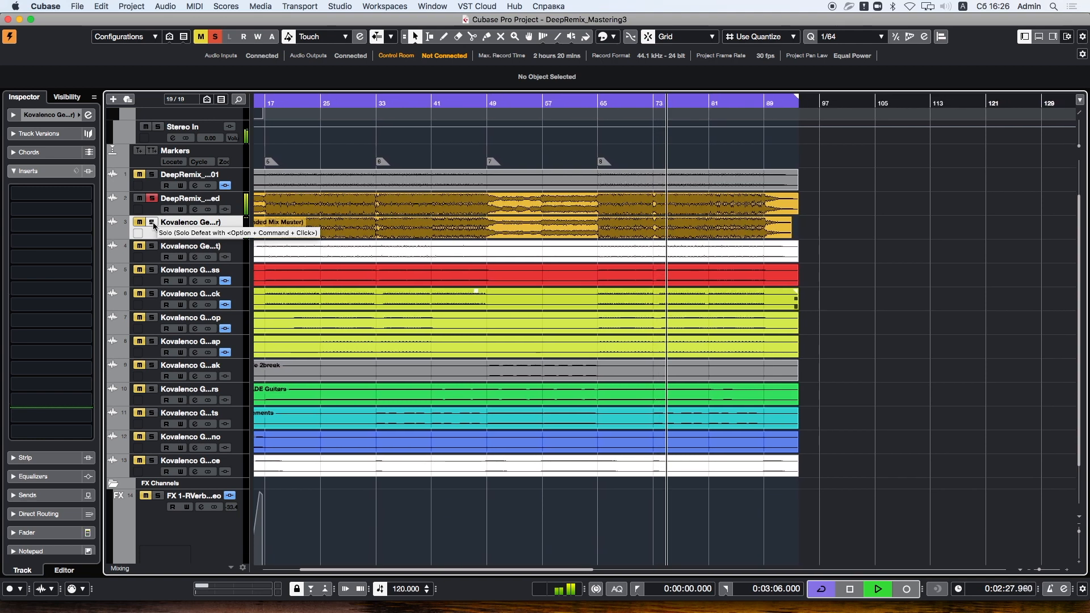
click(152, 223)
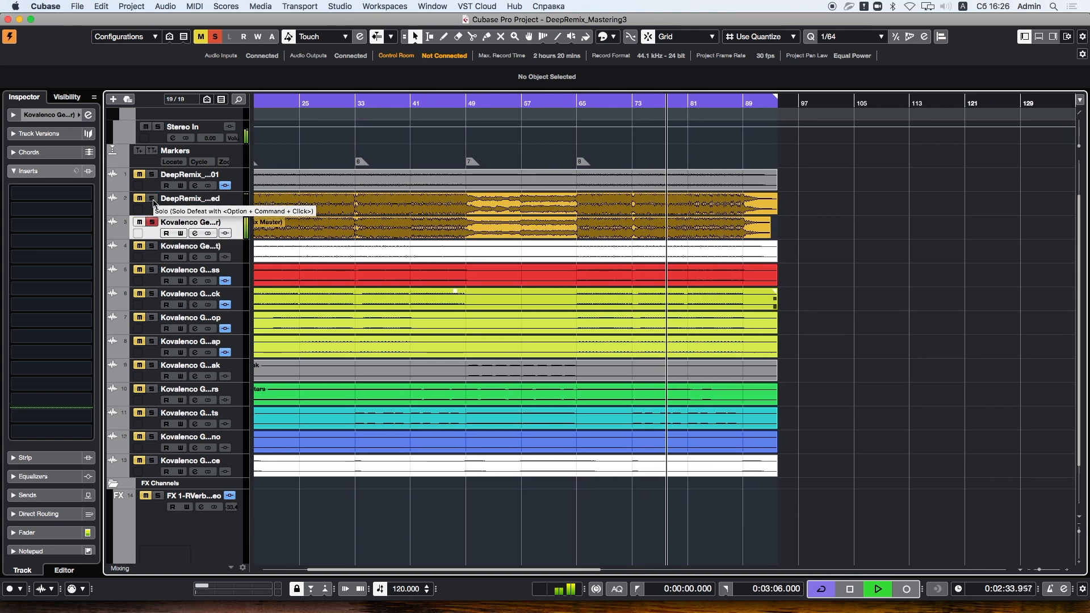
click(152, 199)
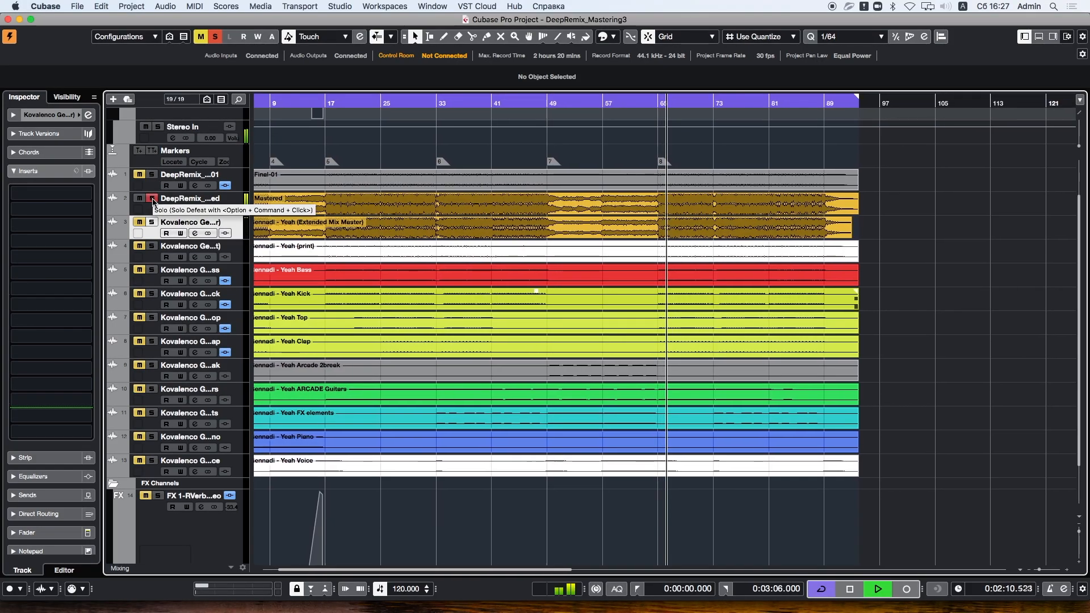
click(153, 199)
click(152, 224)
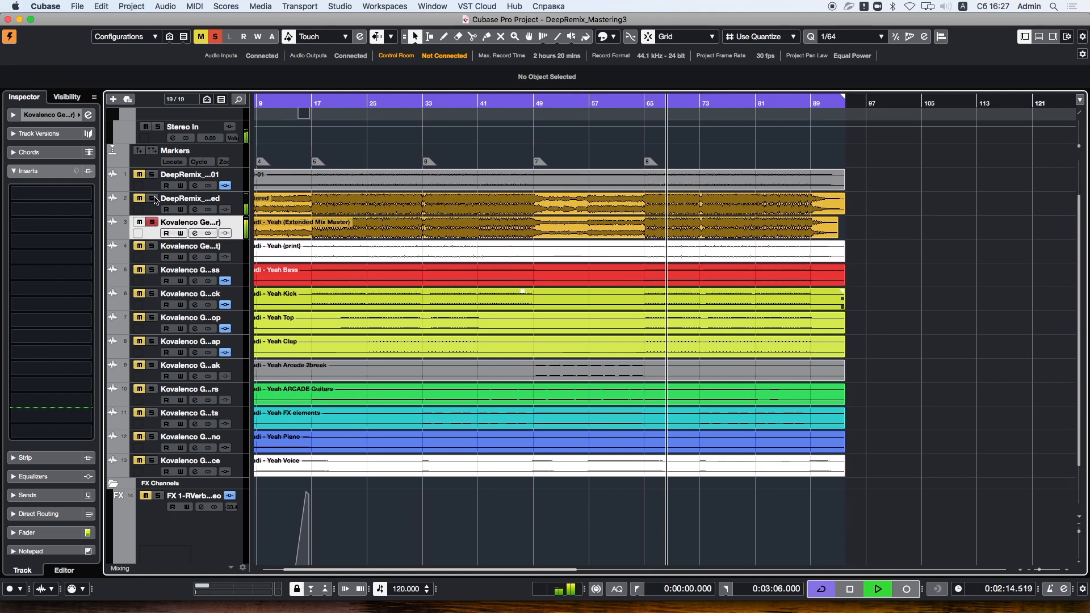
click(152, 199)
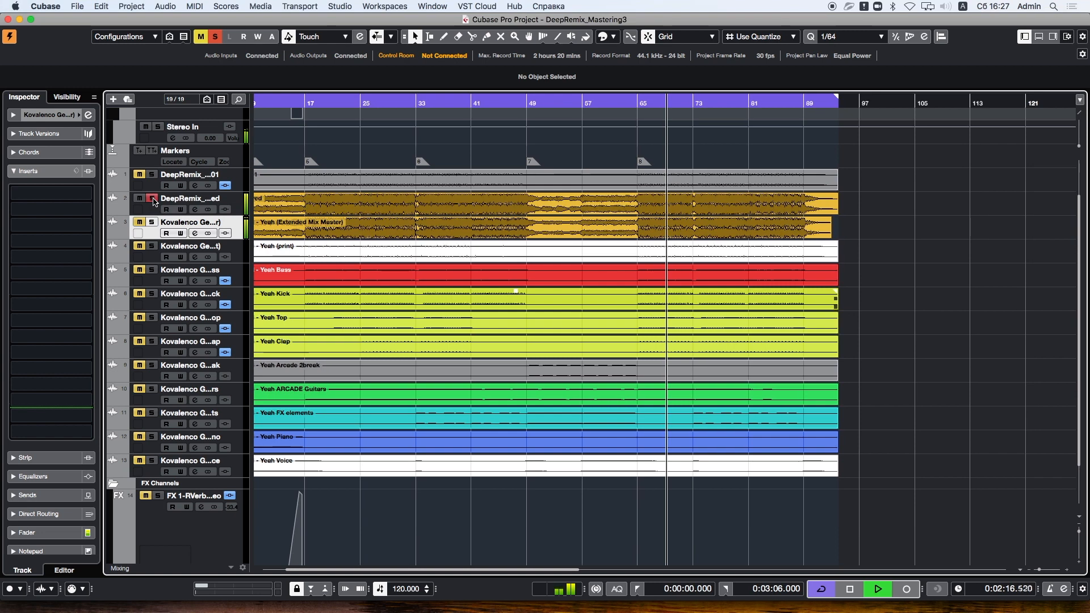
click(153, 222)
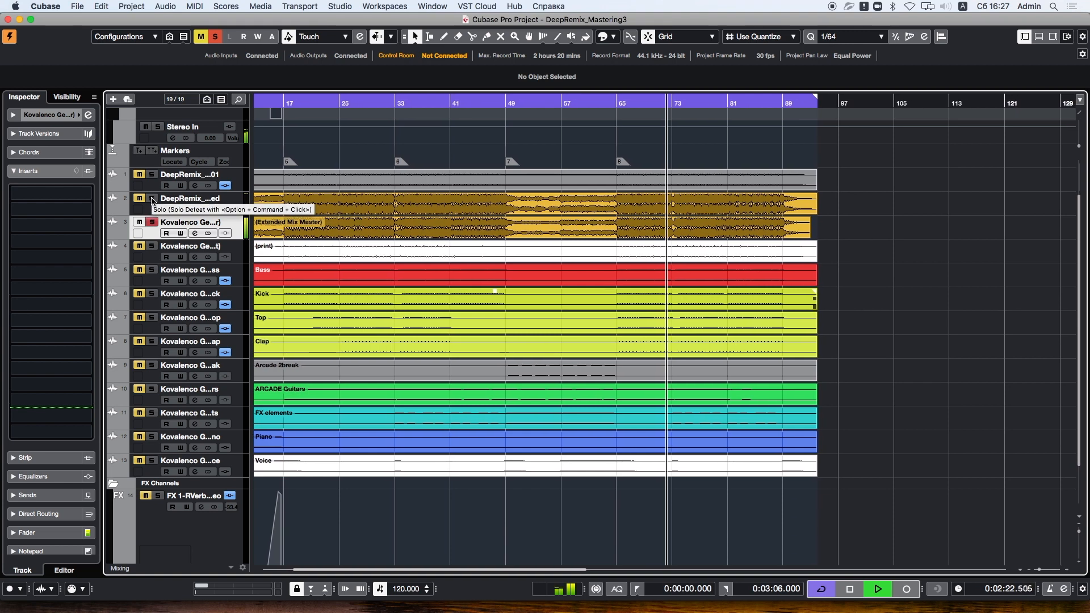
click(152, 198)
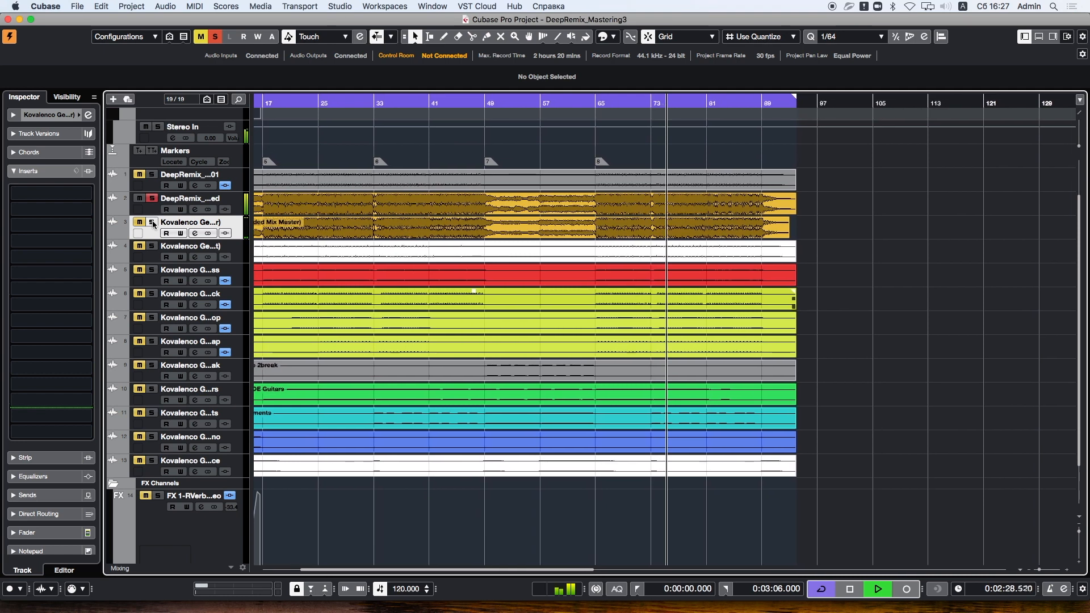
click(153, 222)
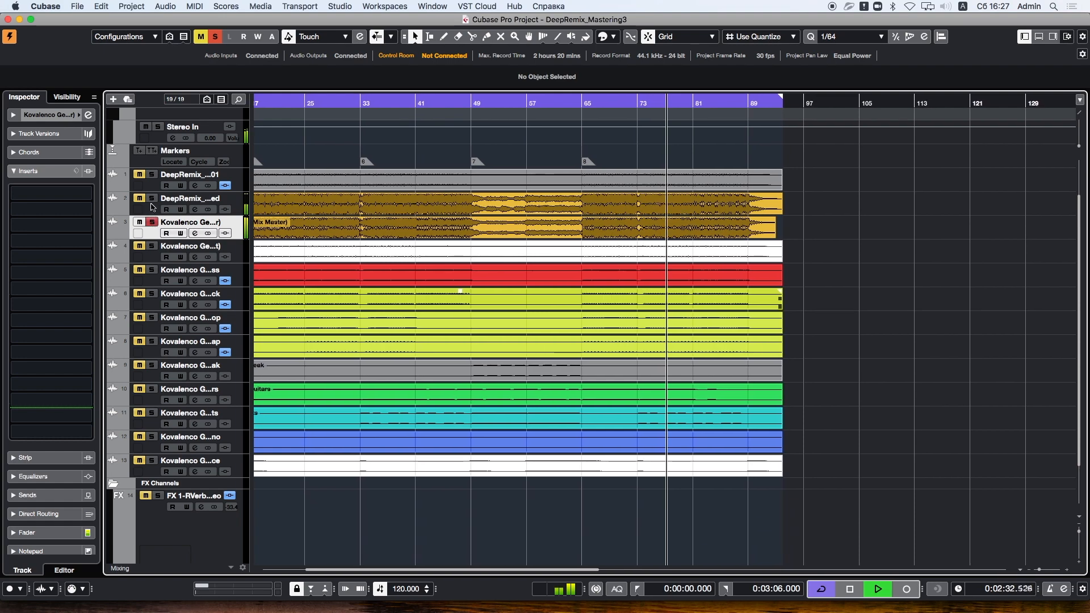
click(151, 198)
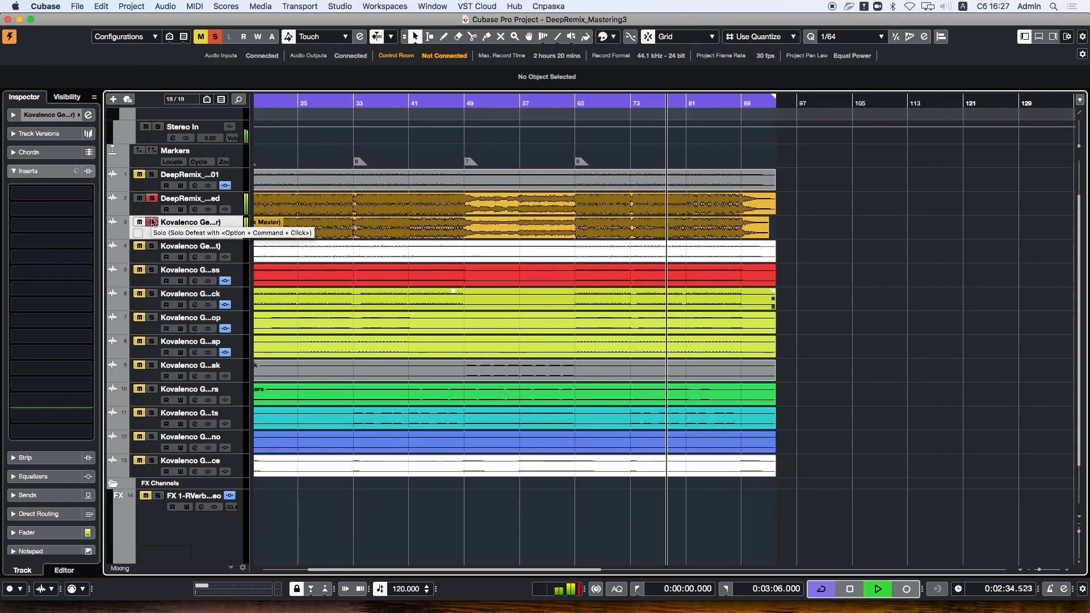